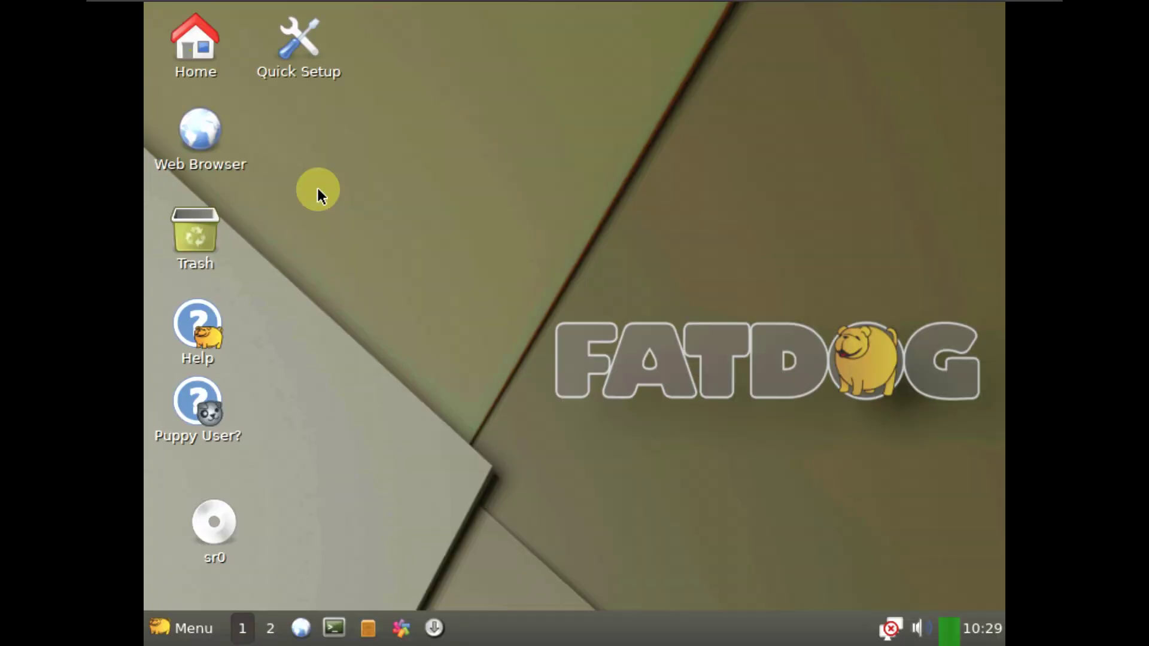
- Launch the Task Manager from the System applications and maximize its window
right_click(318, 189)
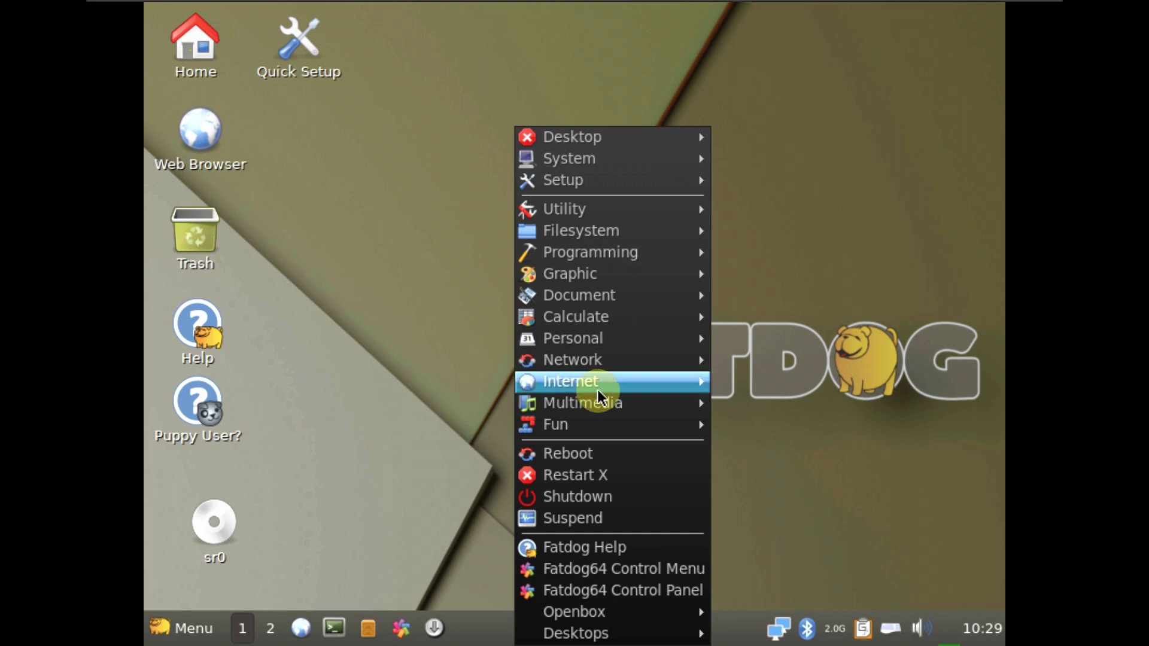
mouse_move(611, 248)
mouse_move(600, 222)
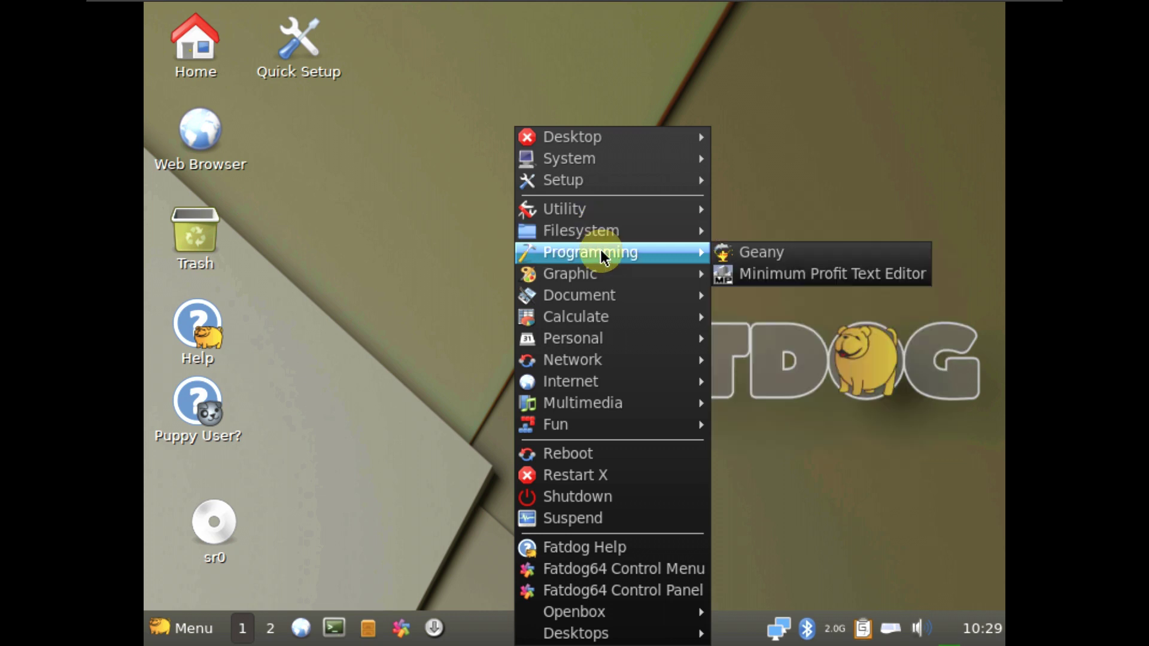
mouse_move(592, 426)
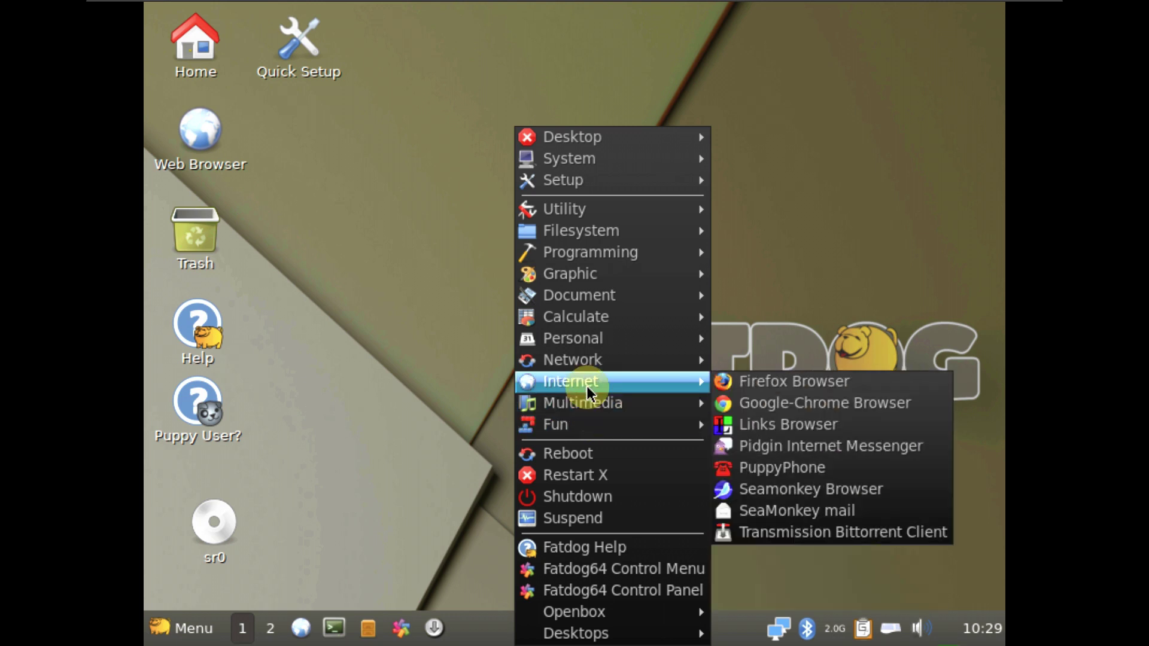
mouse_move(589, 366)
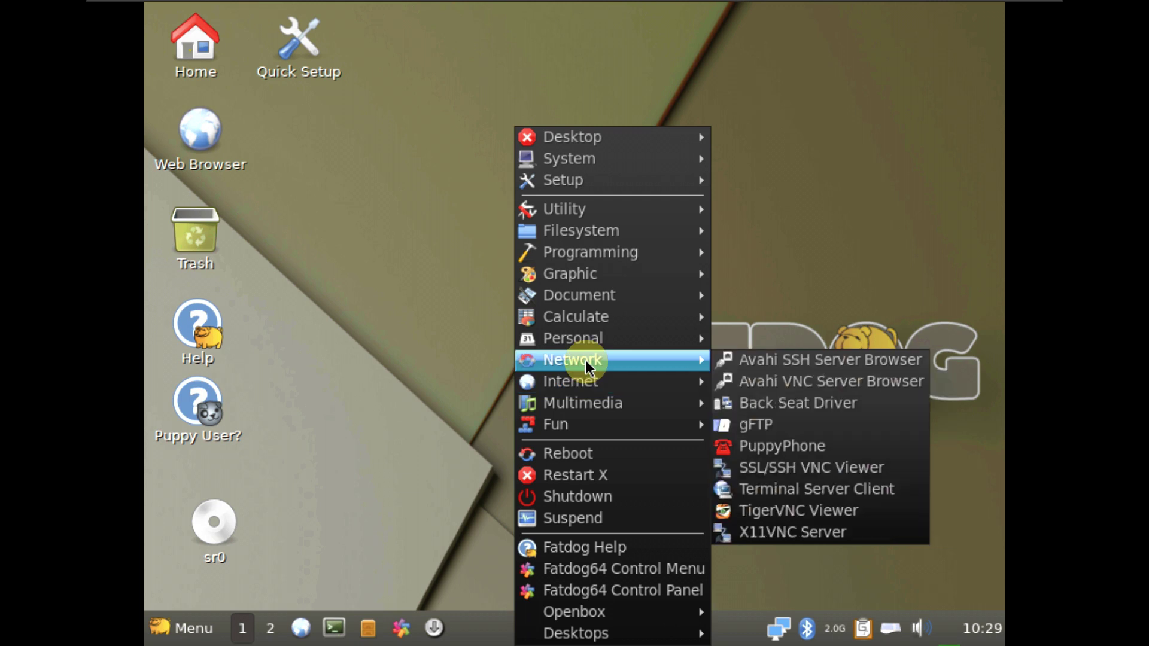
mouse_move(593, 158)
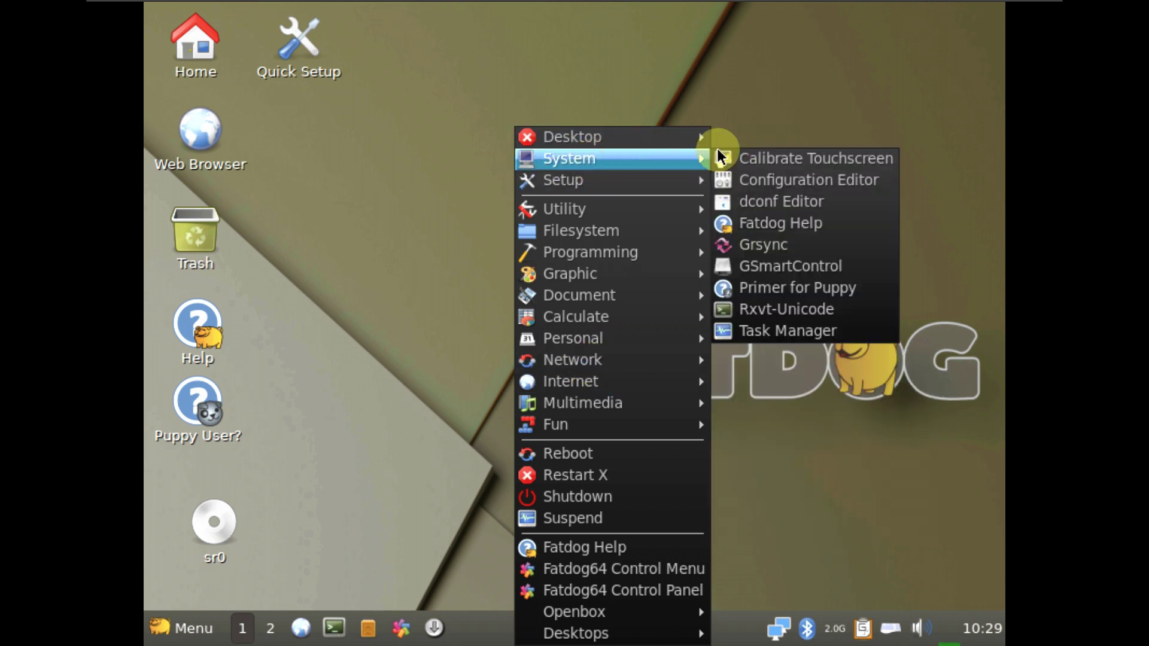
left_click(790, 330)
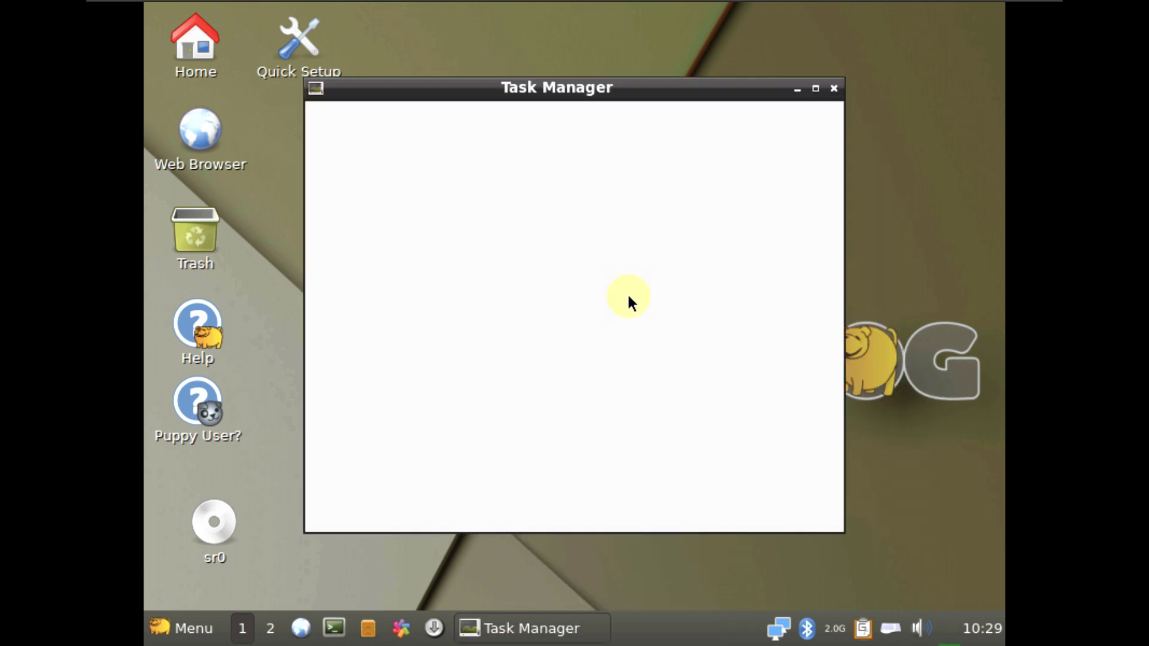
left_click(815, 89)
- View the Task Manager's About information and close it
left_click(270, 38)
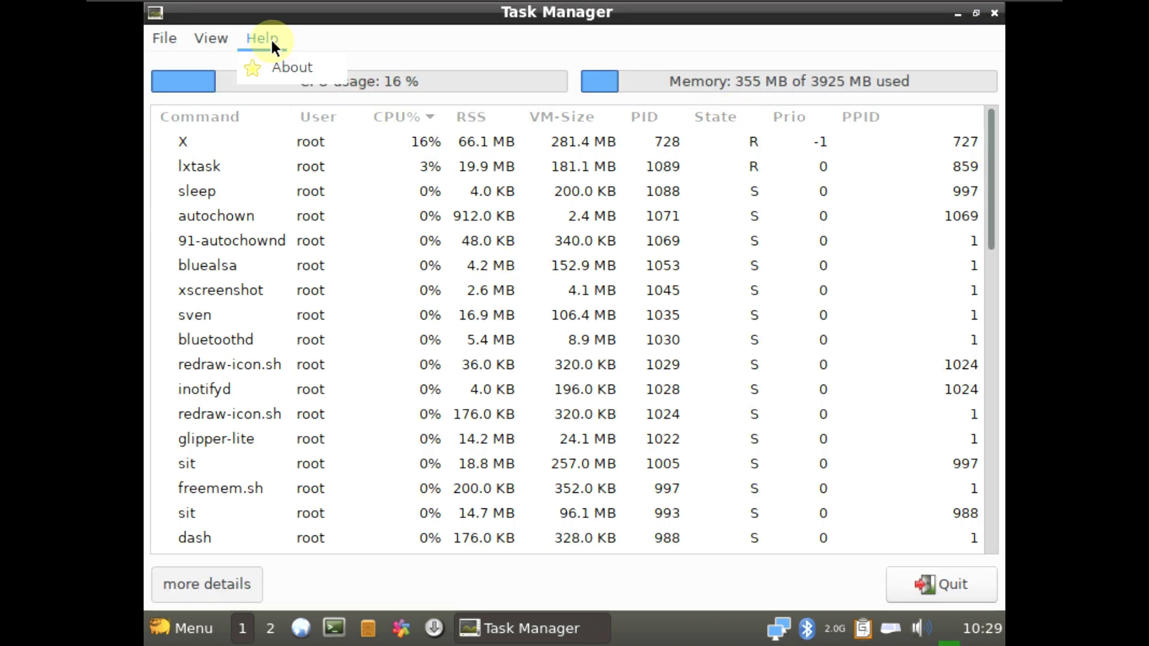
left_click(288, 67)
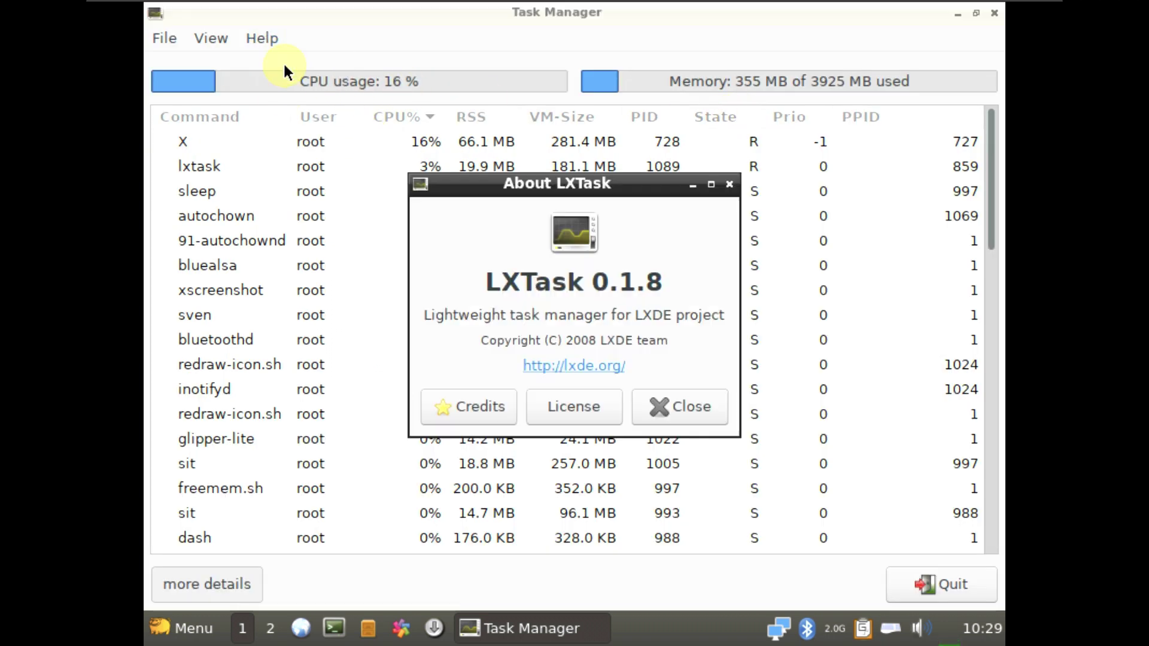
left_click(679, 398)
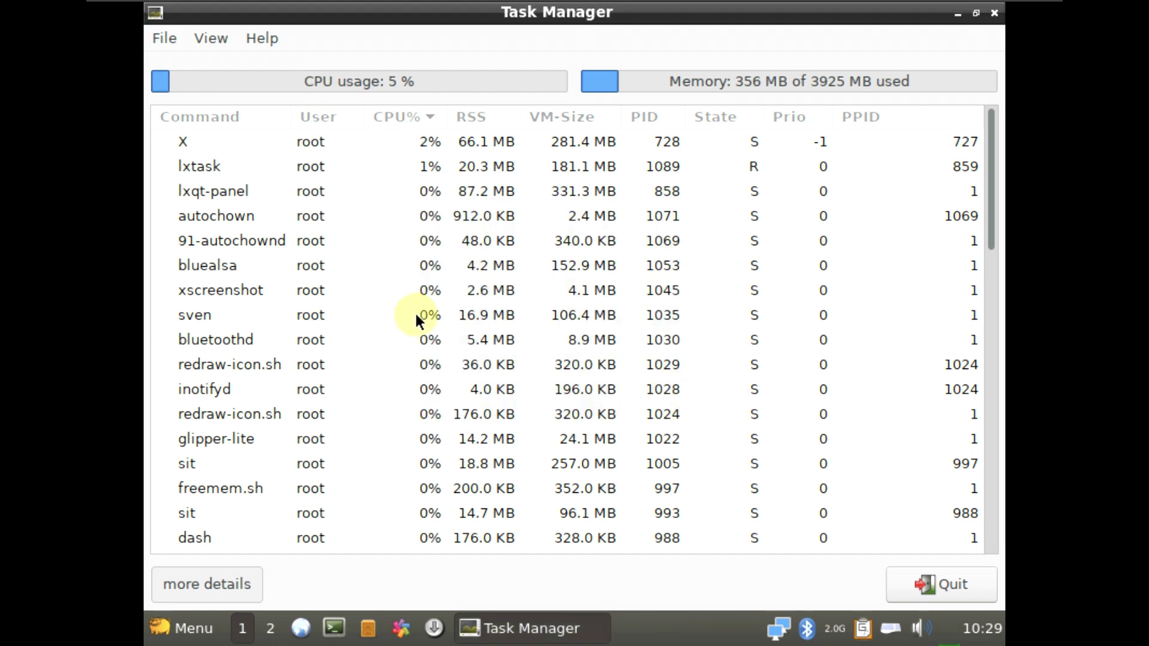
- Look through the detailed list of running processes down to the end and return to its start
scroll(416, 317, "down", 6)
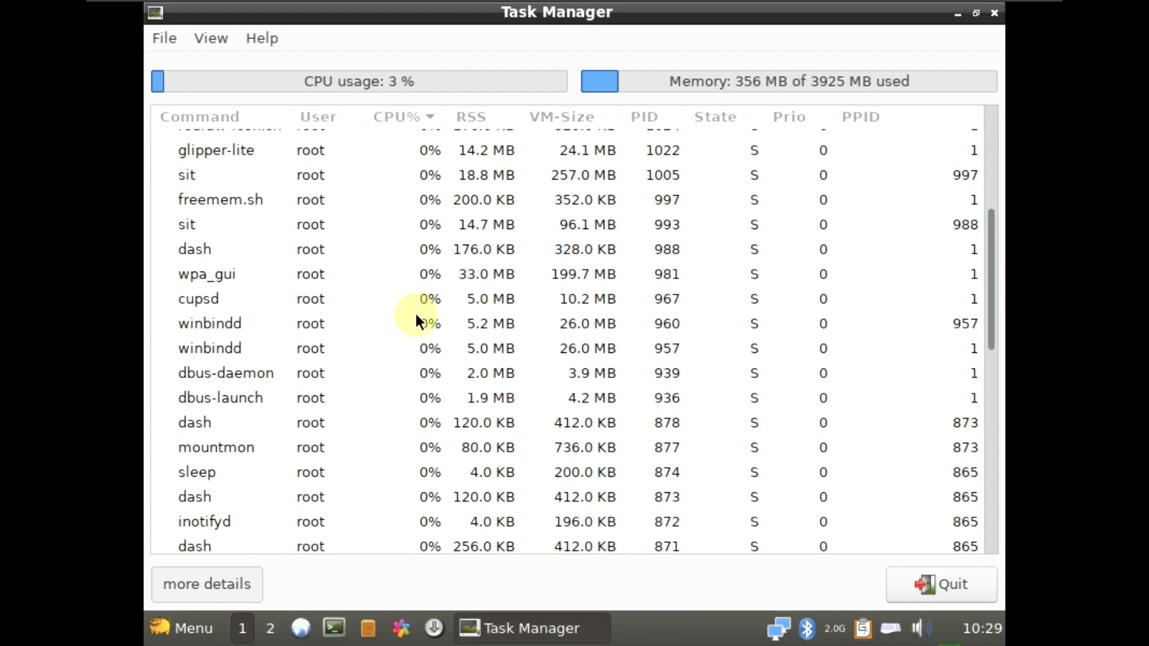
scroll(416, 317, "down", 5)
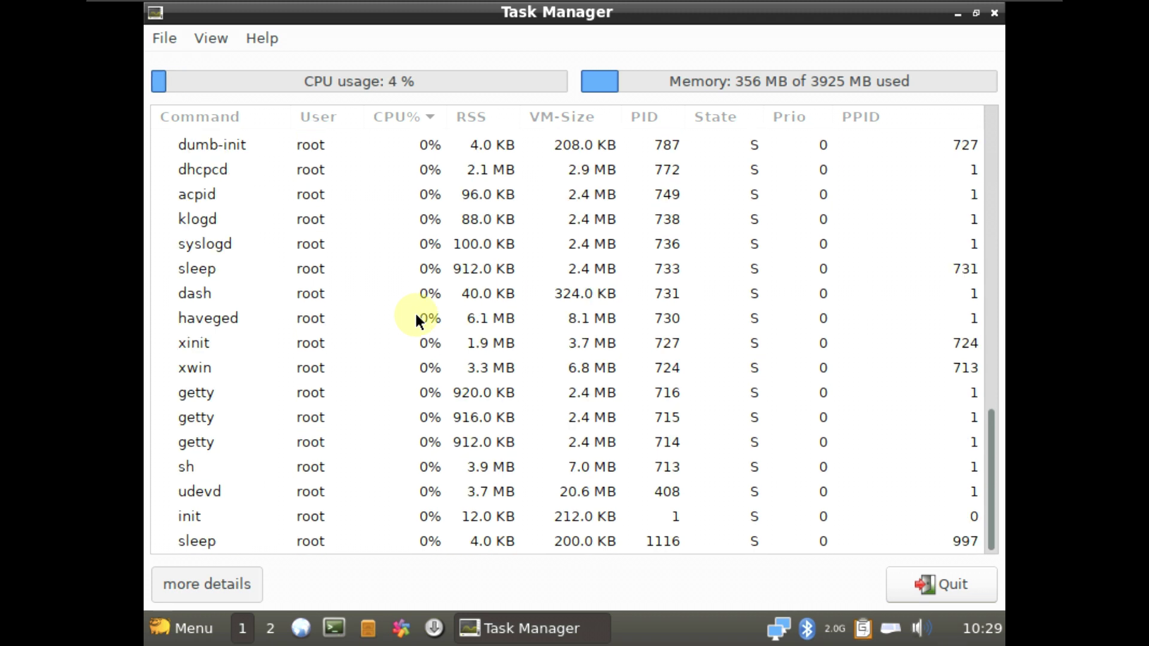
scroll(416, 317, "up", 5)
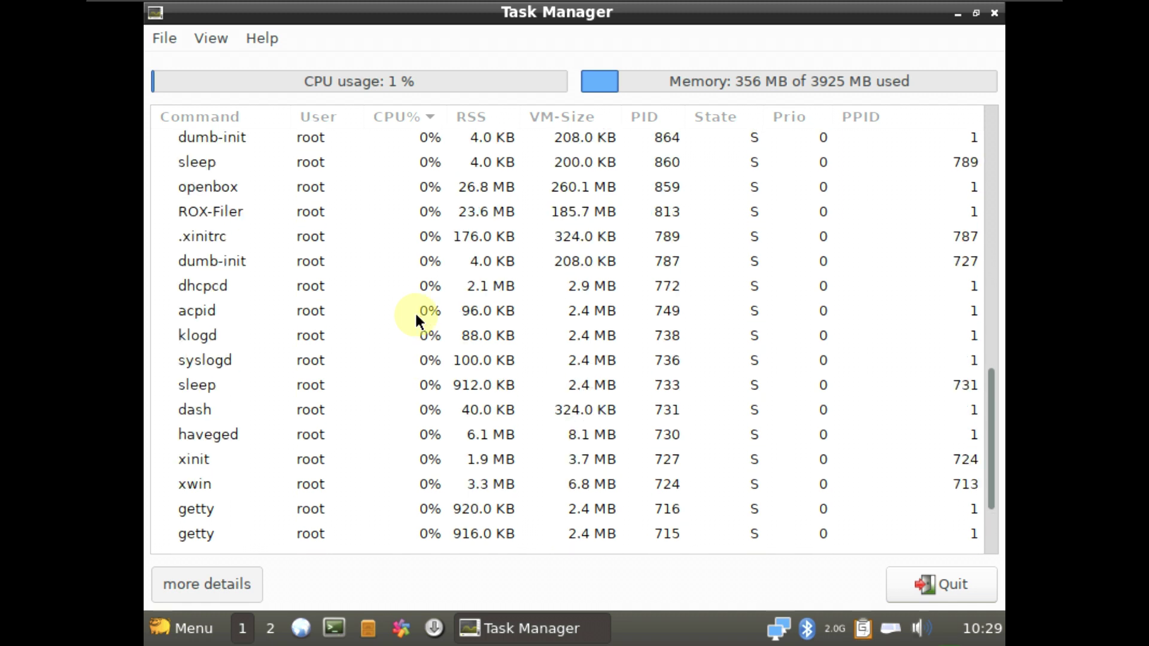
scroll(416, 320, "up", 10)
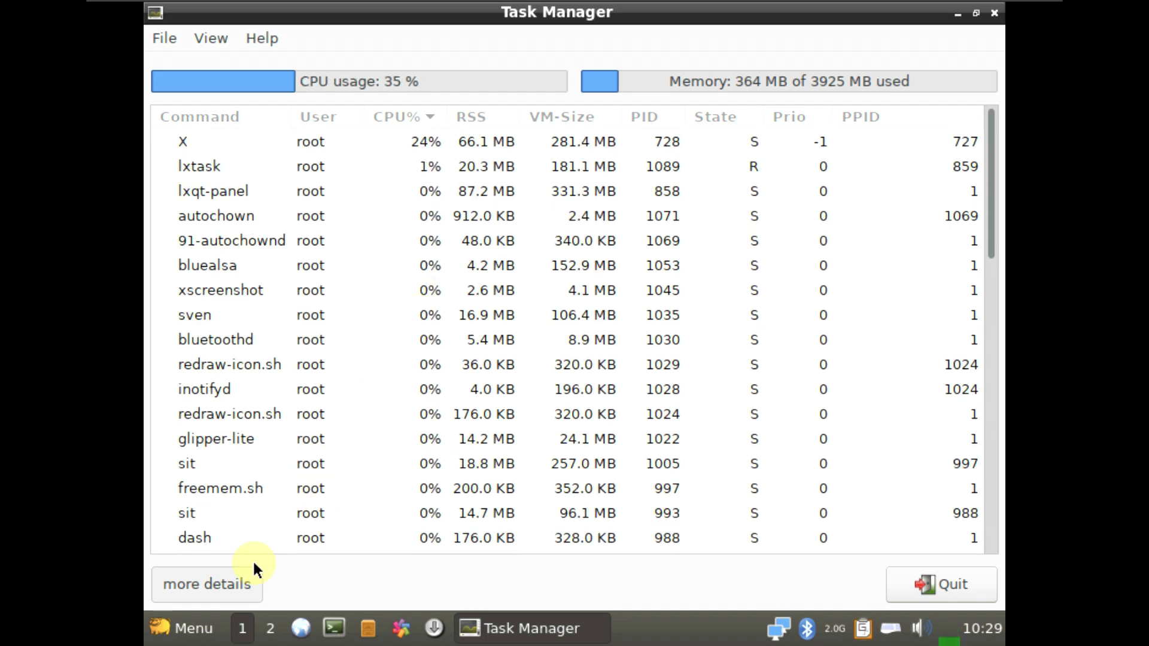
- Toggle the process details to reduce the columns to Command, CPU%, RSS and PID, and review the shortened list
left_click(208, 592)
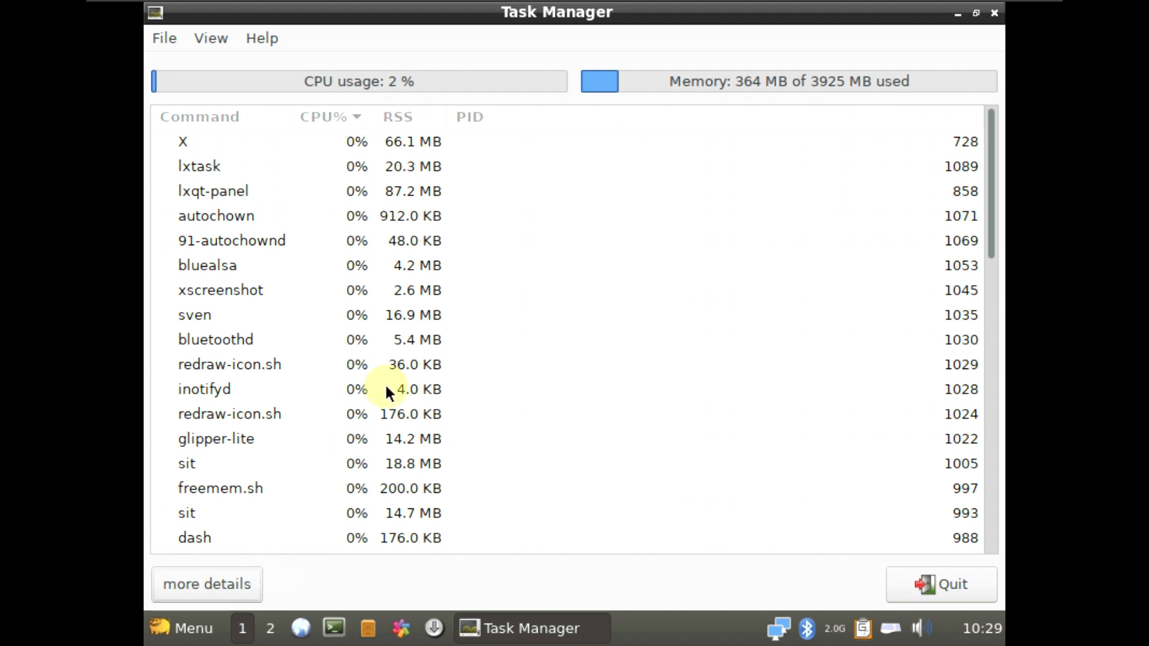
scroll(402, 381, "down", 8)
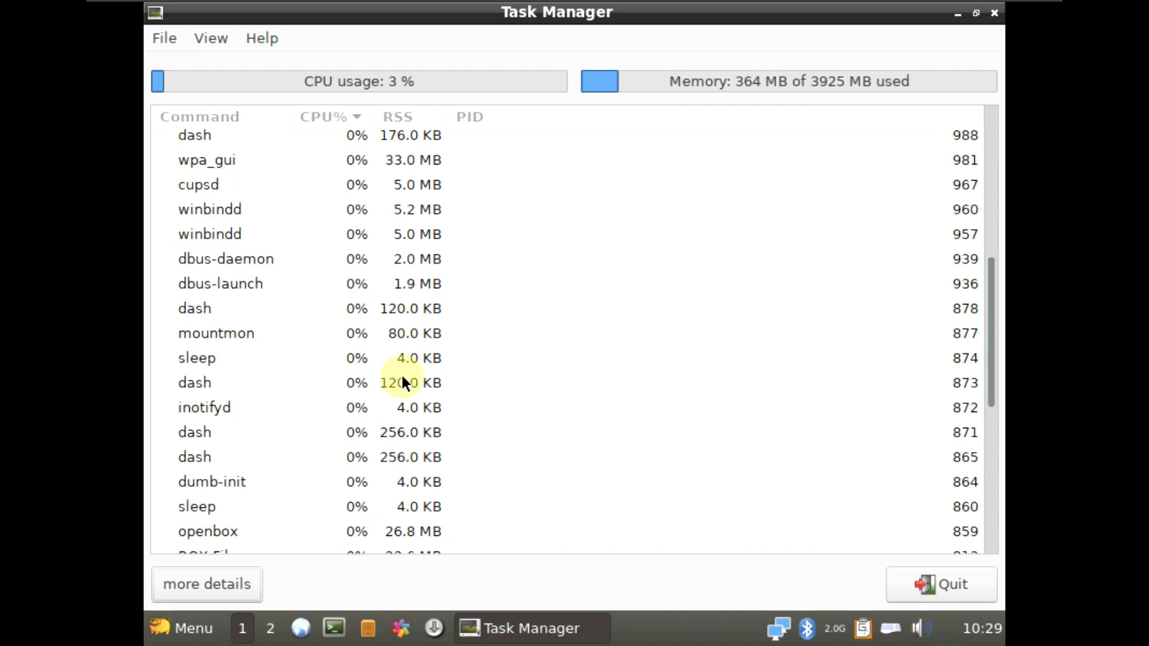
scroll(403, 381, "down", 3)
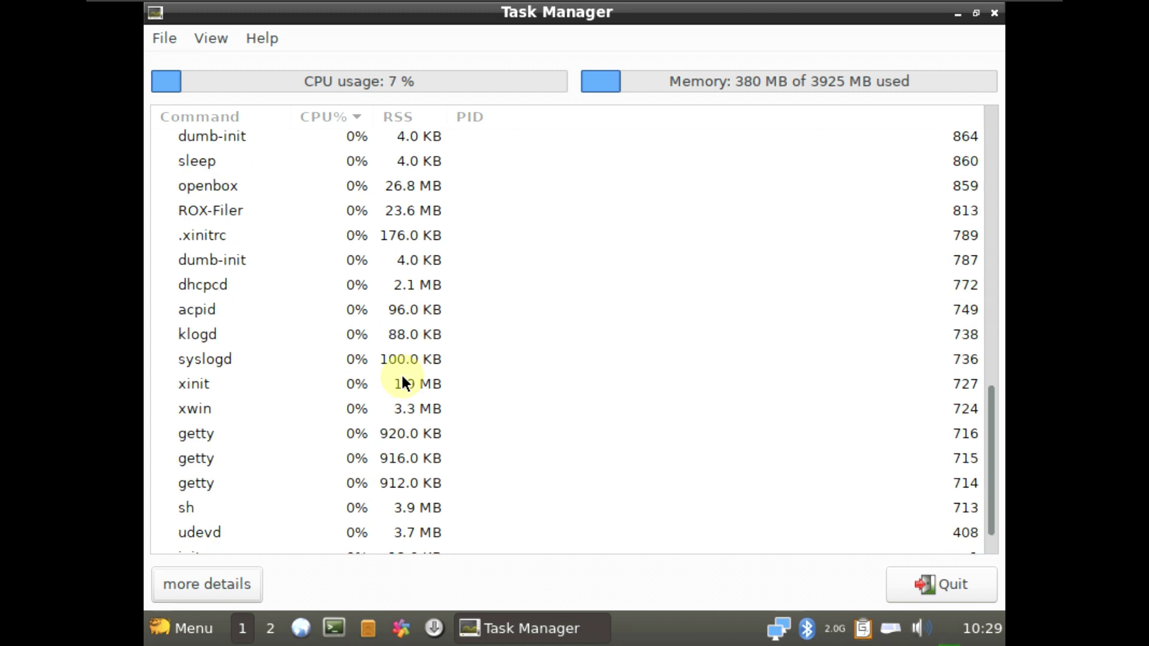
scroll(402, 382, "down", 1)
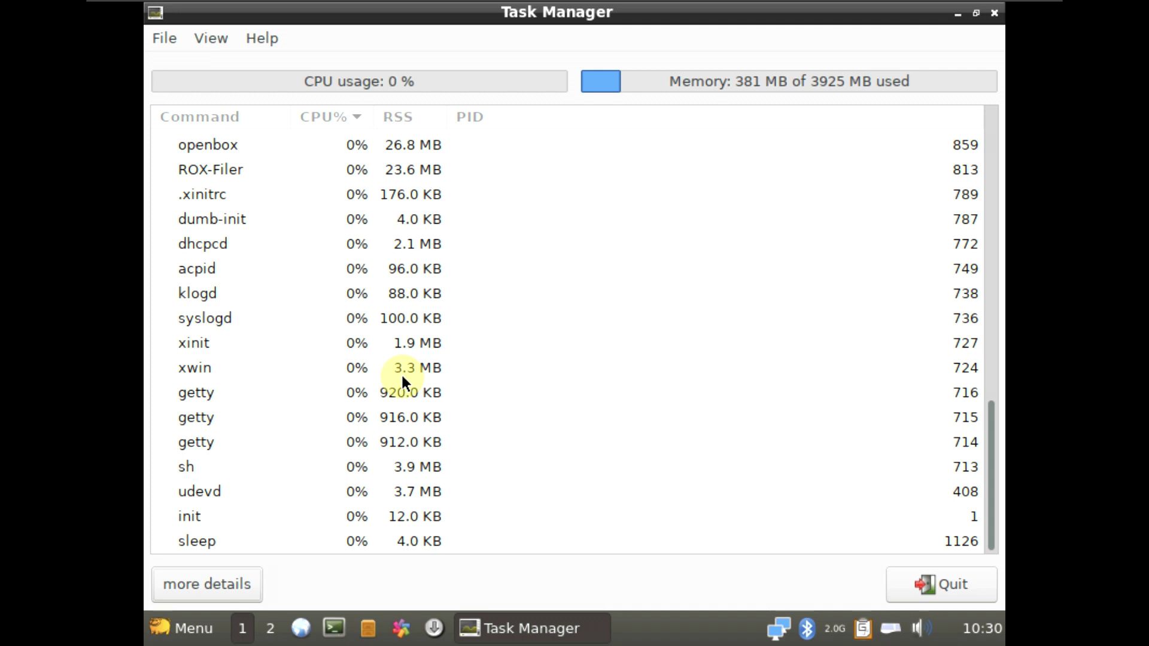
scroll(402, 378, "up", 5)
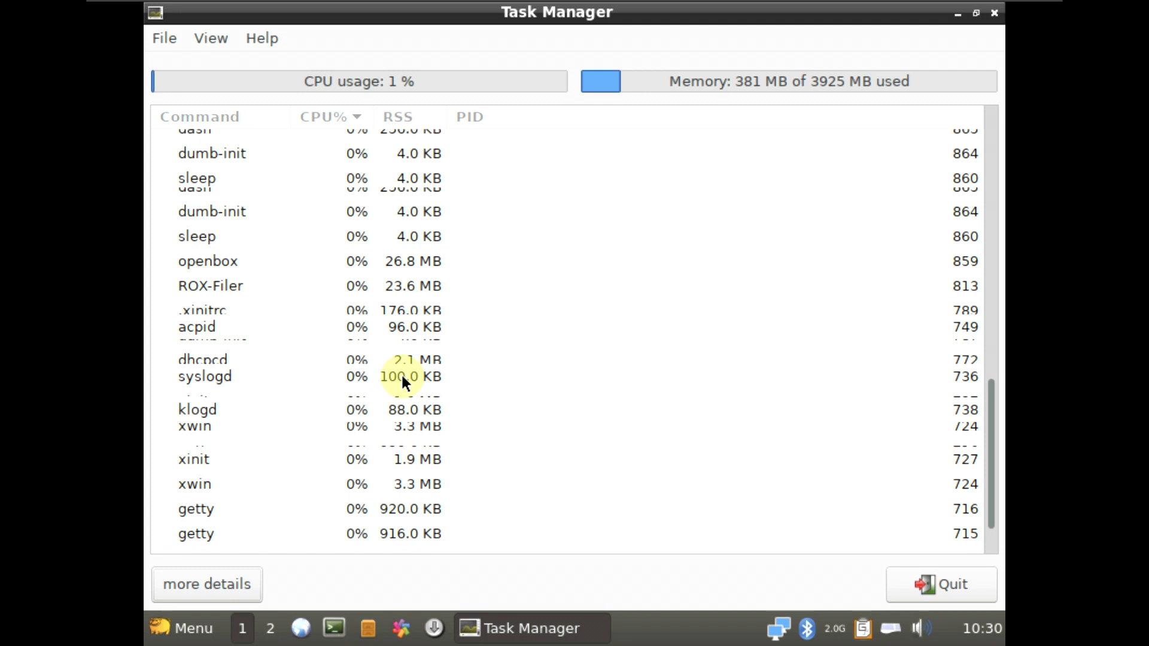
scroll(401, 372, "up", 8)
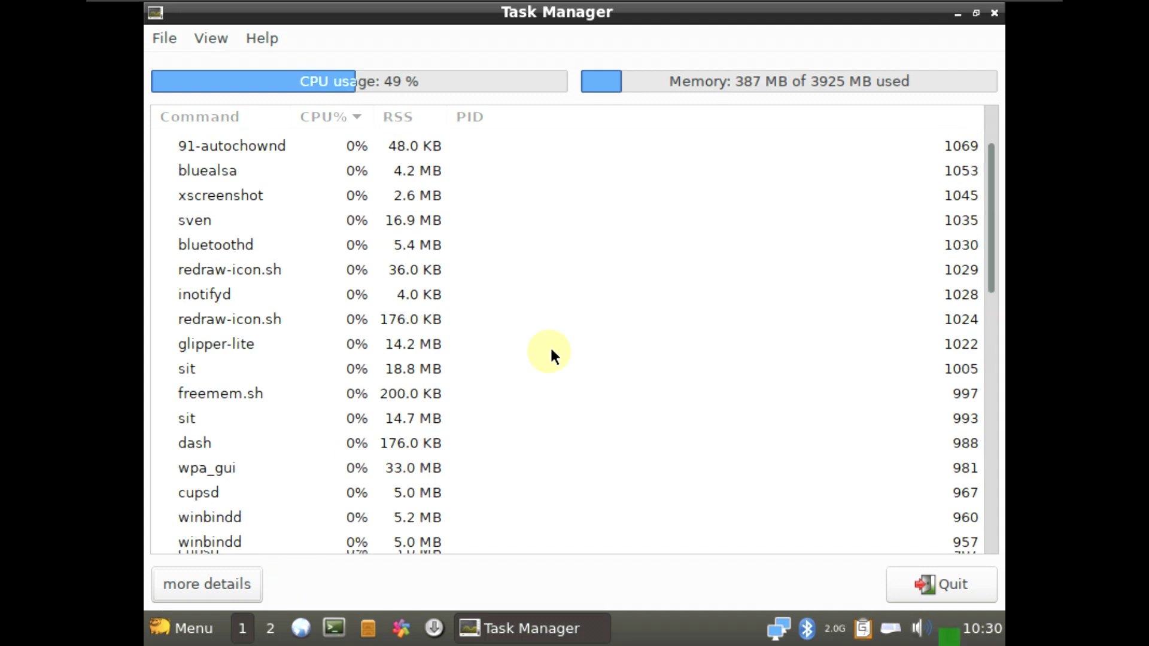
- Restore the Task Manager window to its normal size and examine the desktop's application categories, from Desktop and System to Openbox and Desktops
left_click(977, 12)
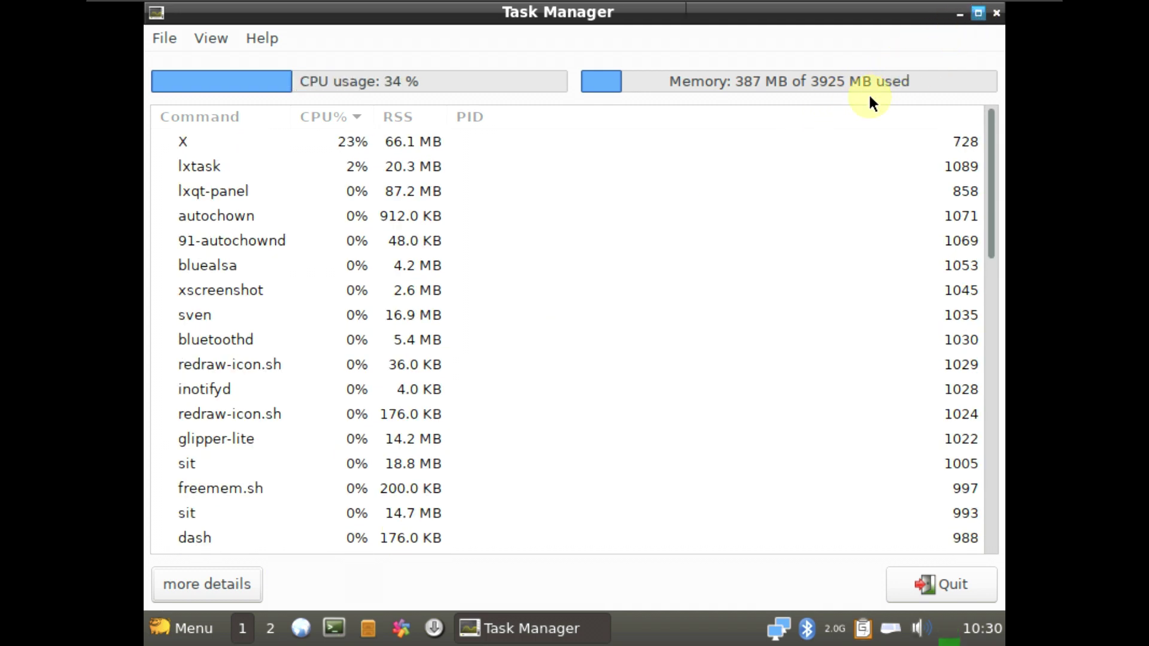
right_click(901, 236)
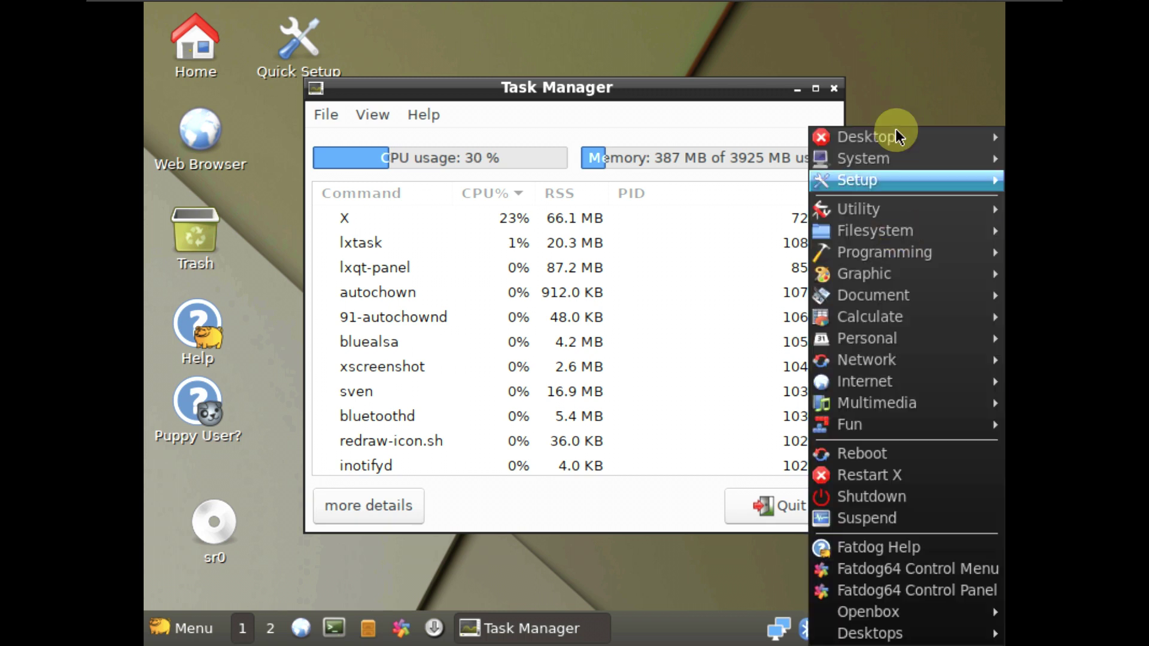
mouse_move(874, 410)
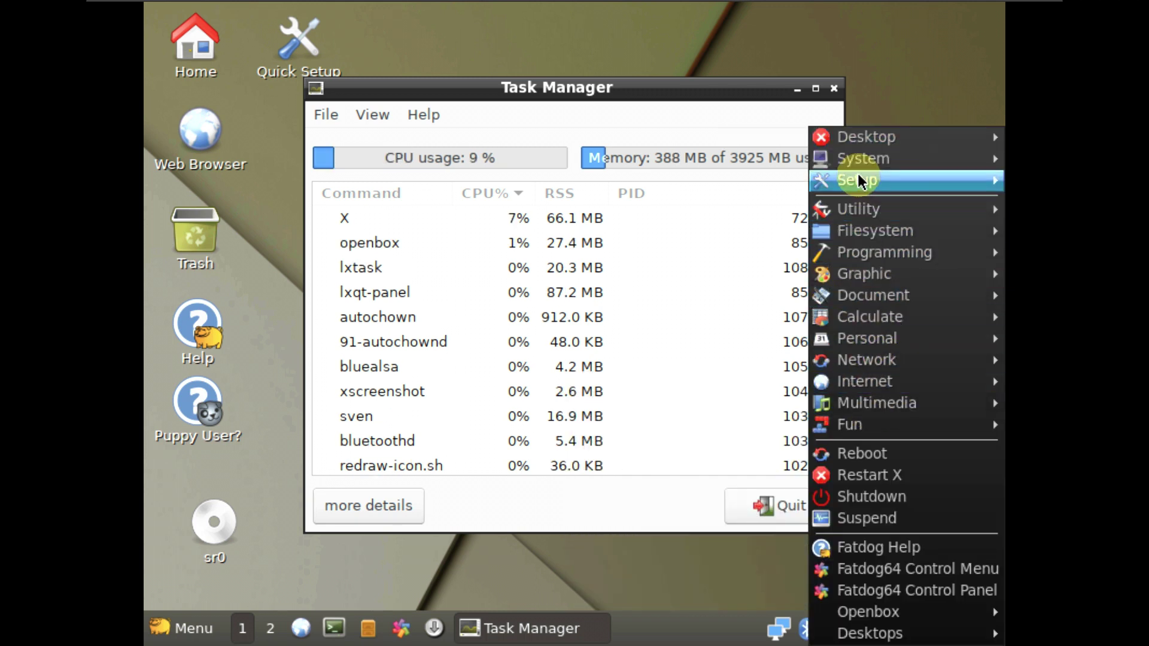
mouse_move(859, 170)
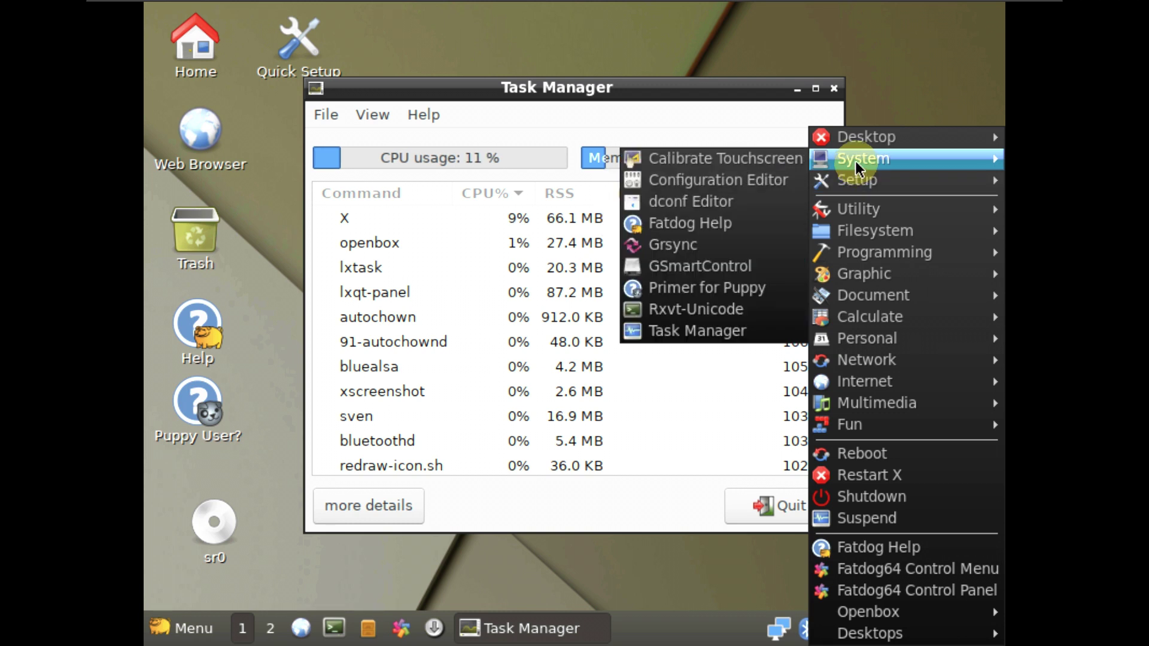
mouse_move(858, 147)
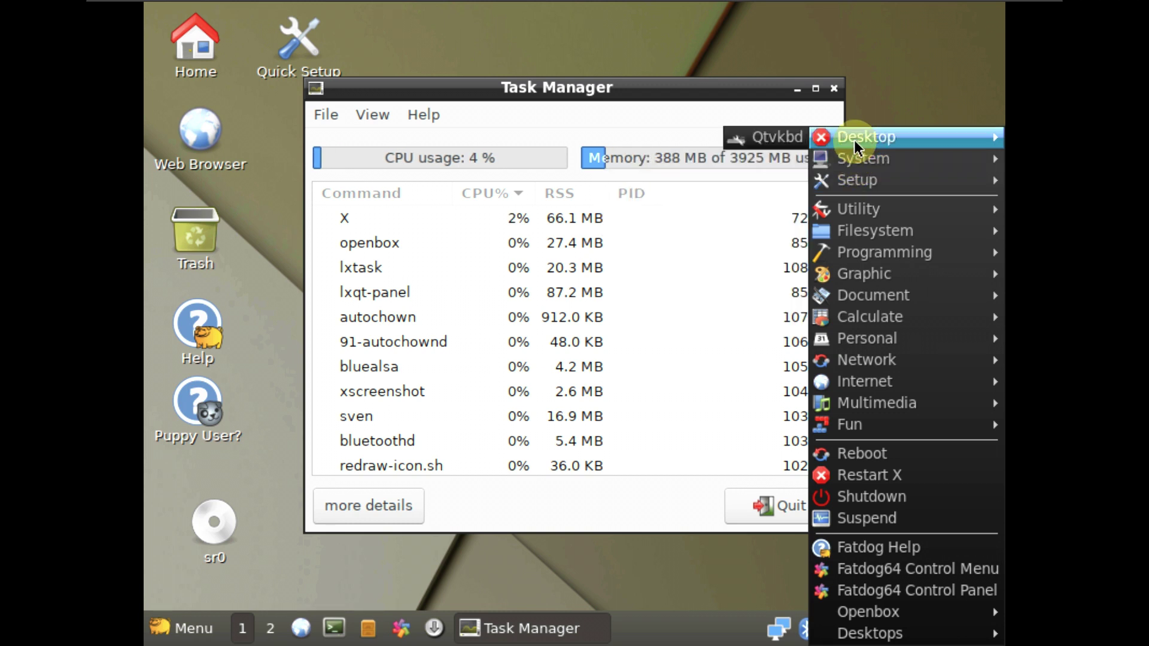
mouse_move(871, 208)
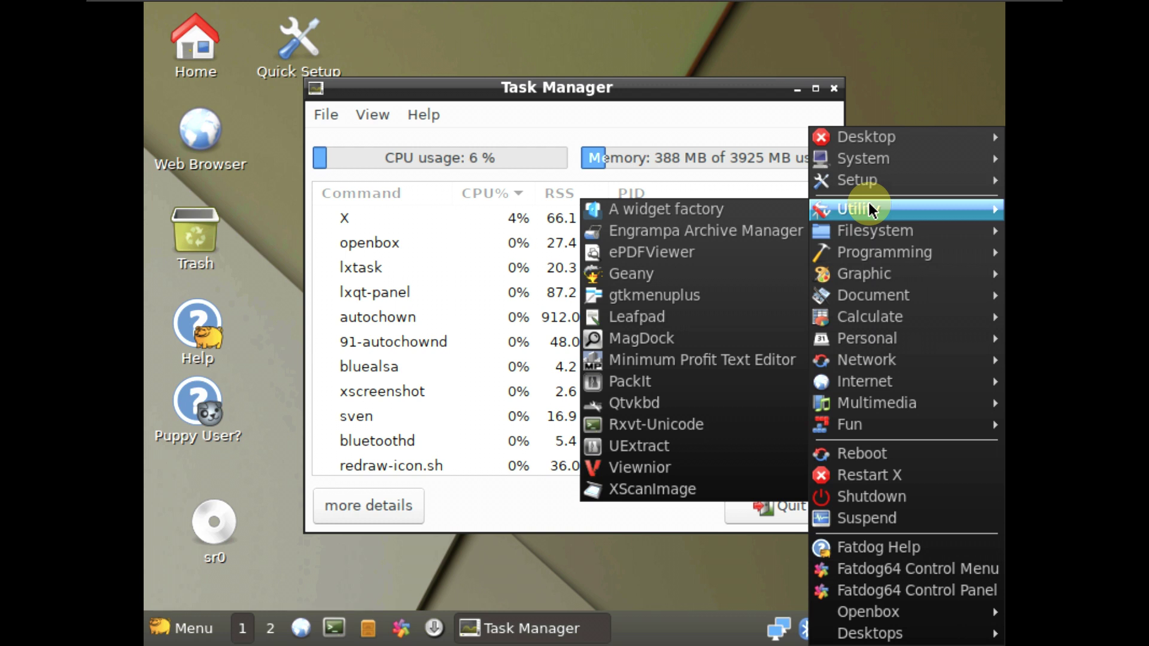
mouse_move(873, 231)
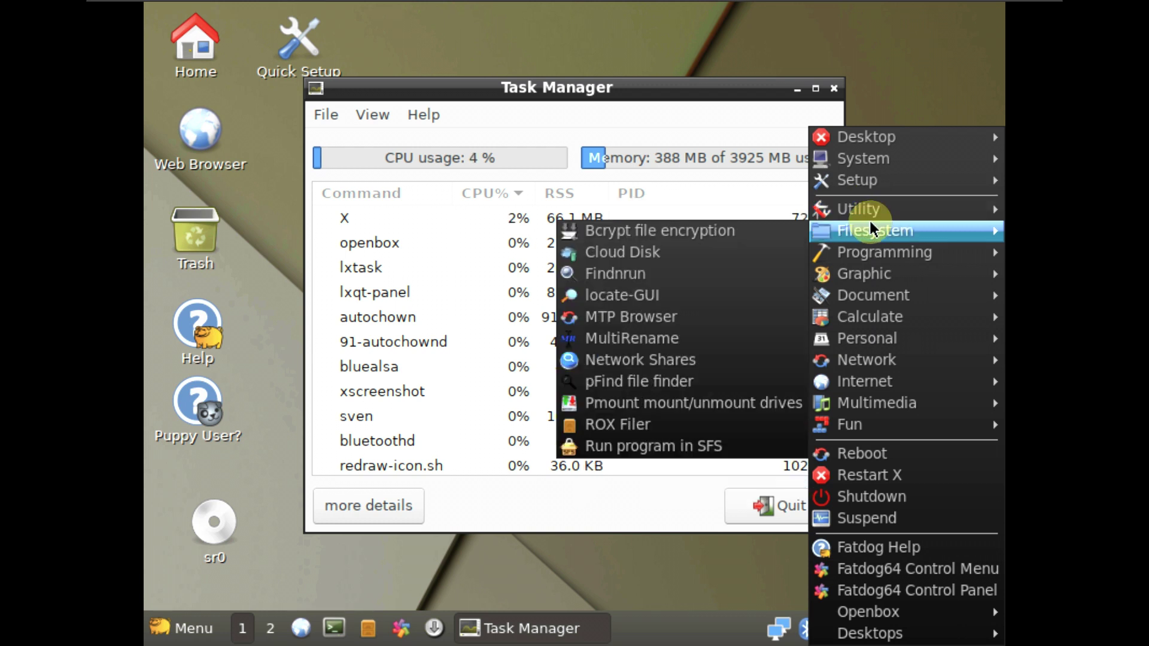
mouse_move(874, 251)
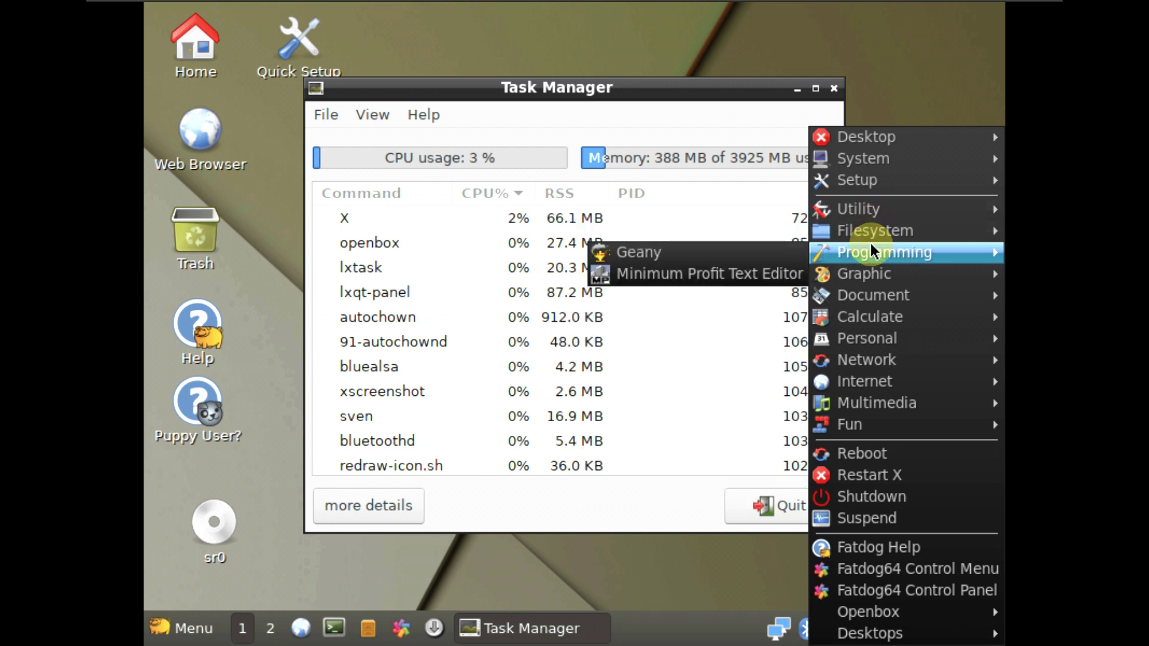
mouse_move(873, 275)
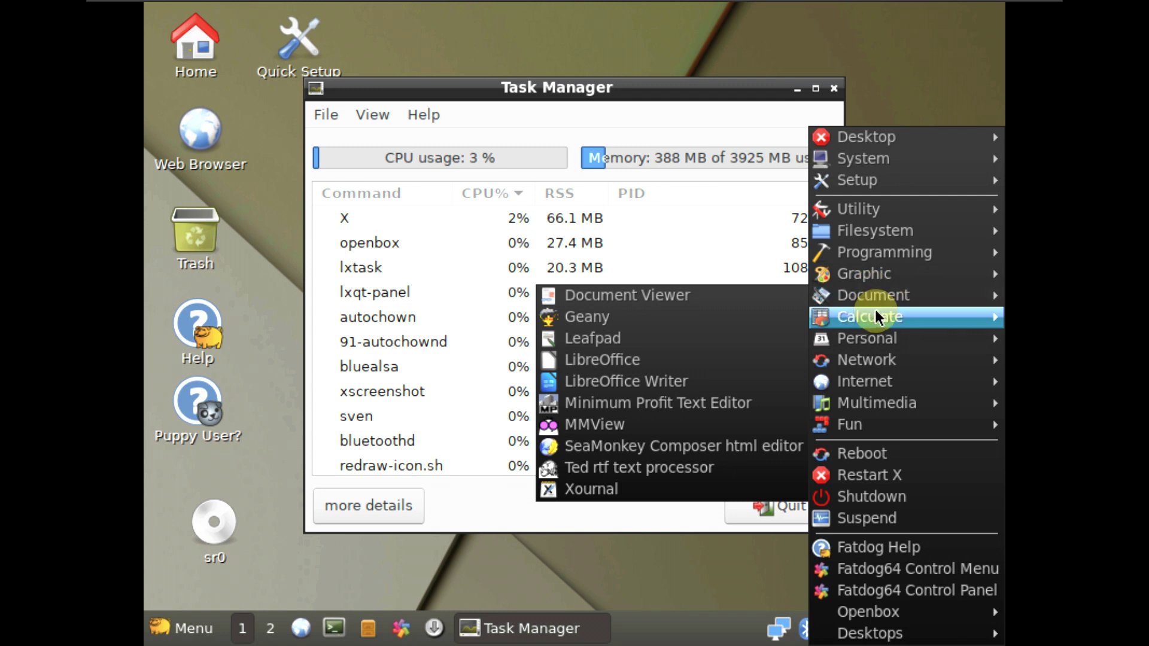
mouse_move(874, 326)
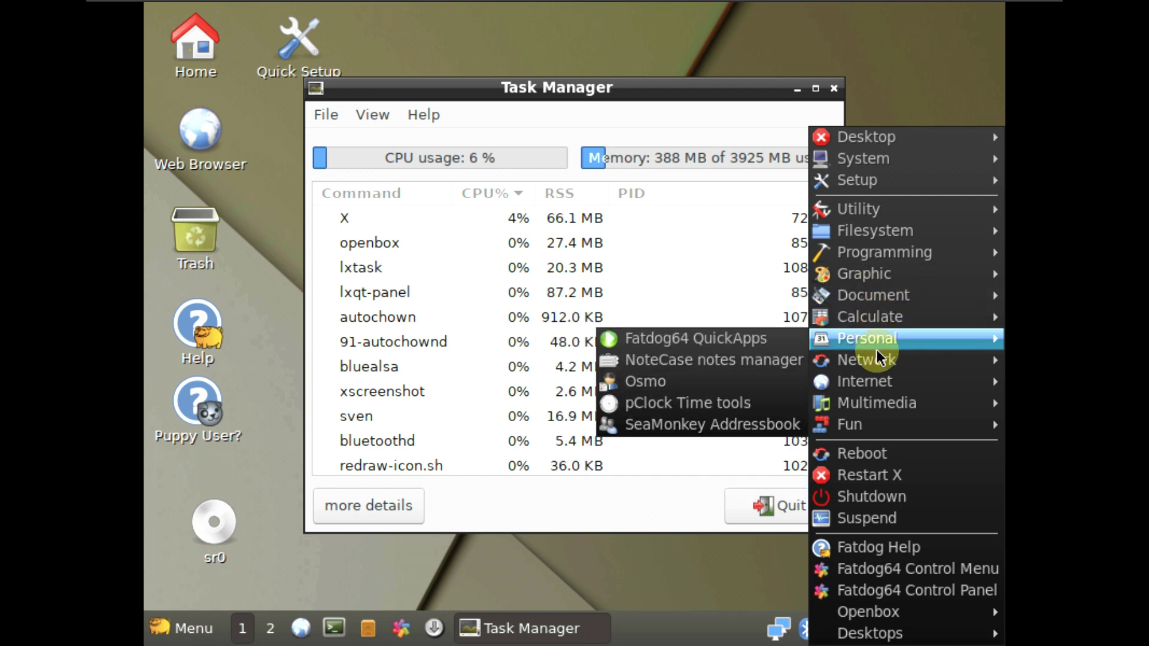
mouse_move(880, 362)
mouse_move(877, 391)
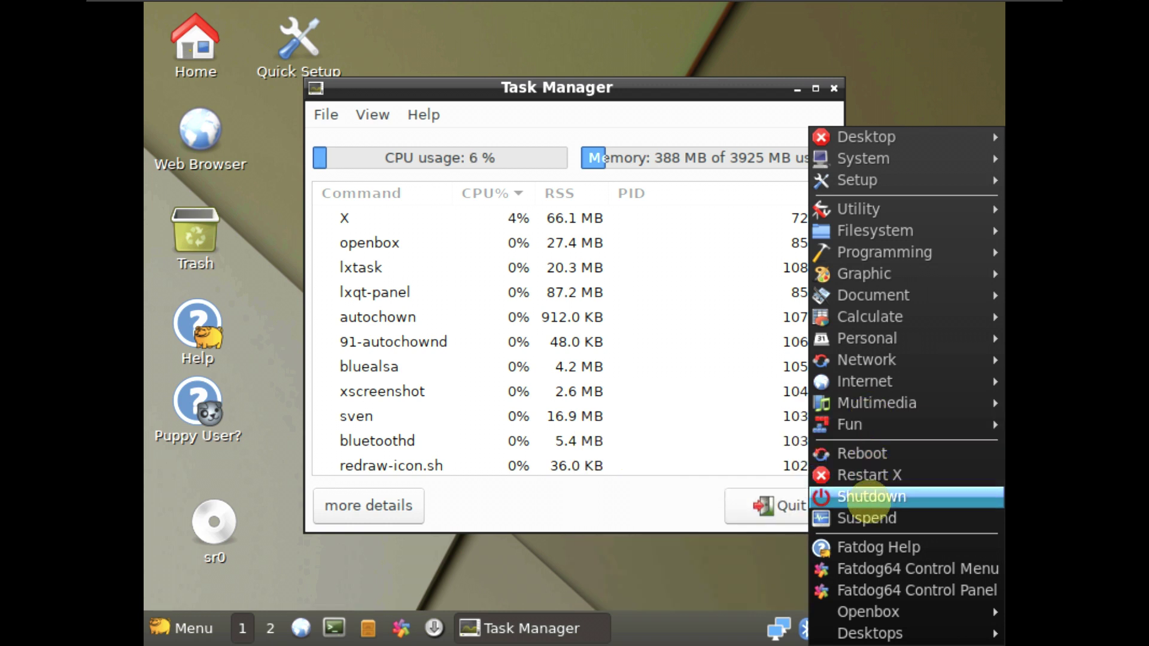
mouse_move(884, 611)
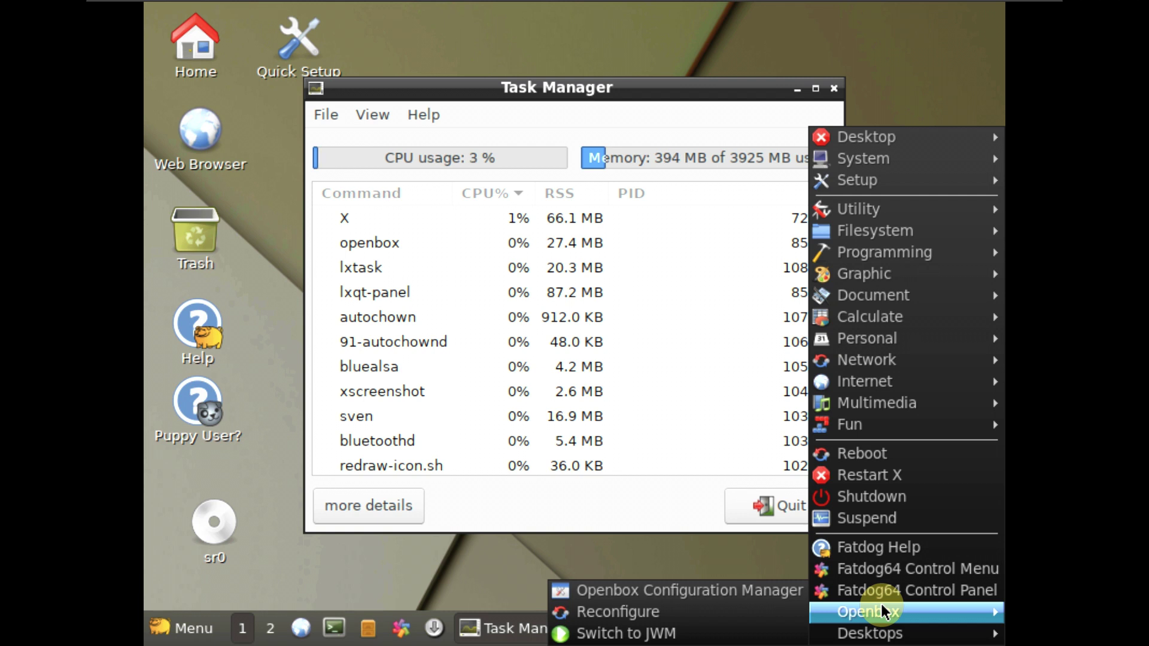
mouse_move(895, 632)
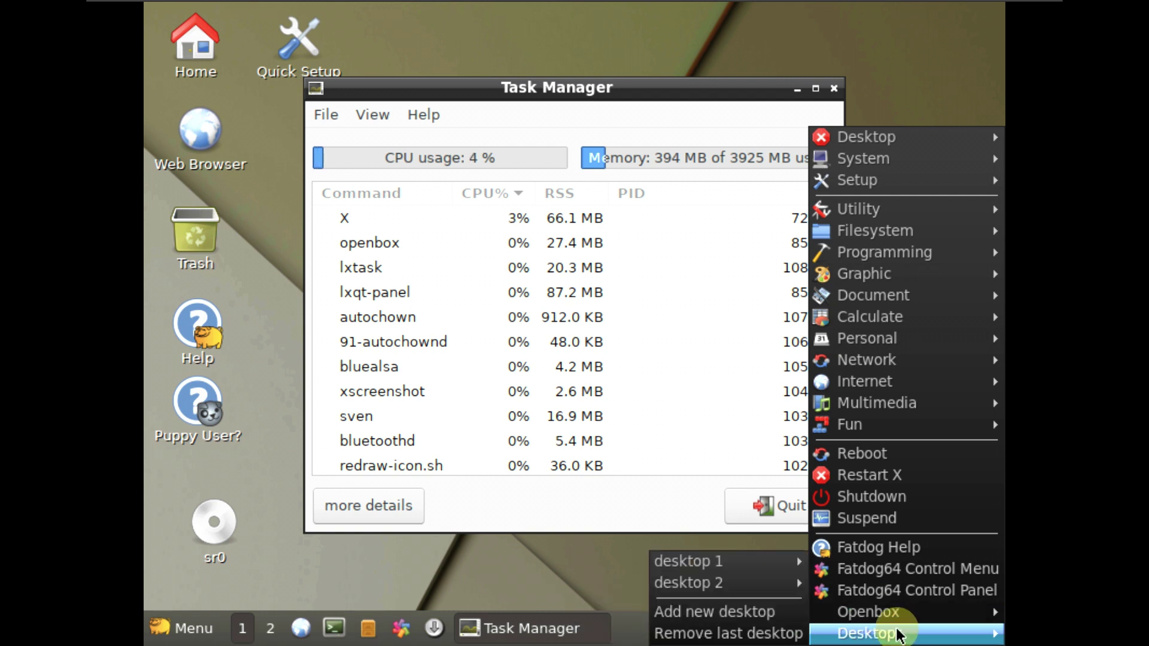
- Open the display properties from the Fatdog64 control menu and apply a 1920x1080 resolution to the Virtual1 display
left_click(862, 576)
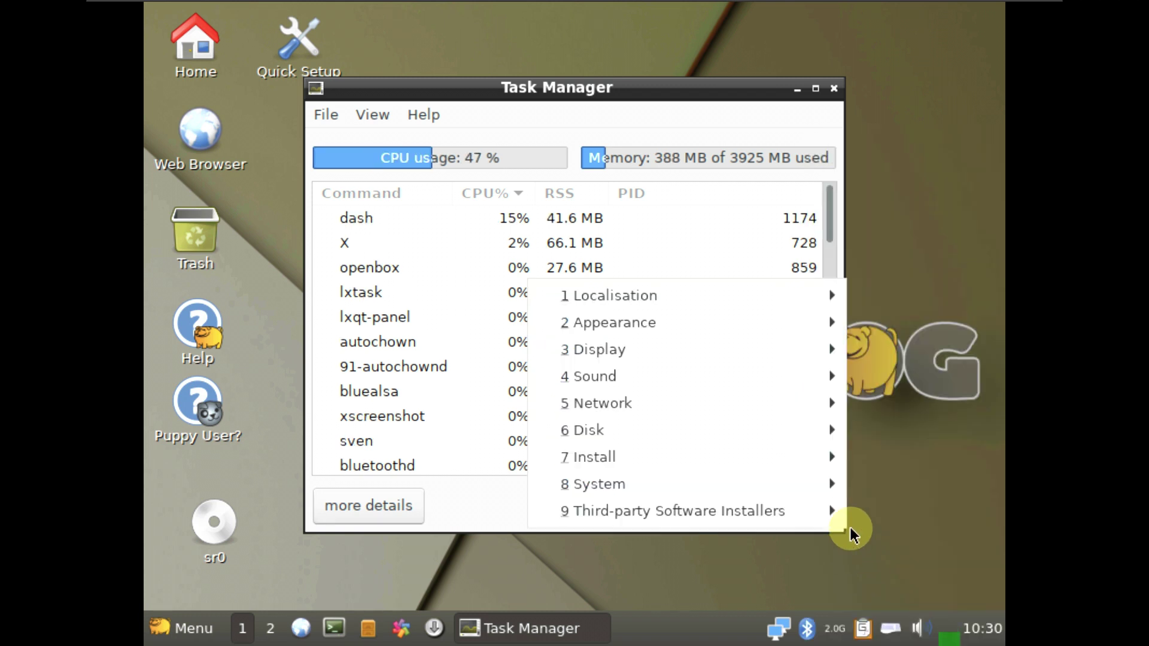
mouse_move(842, 459)
mouse_move(755, 324)
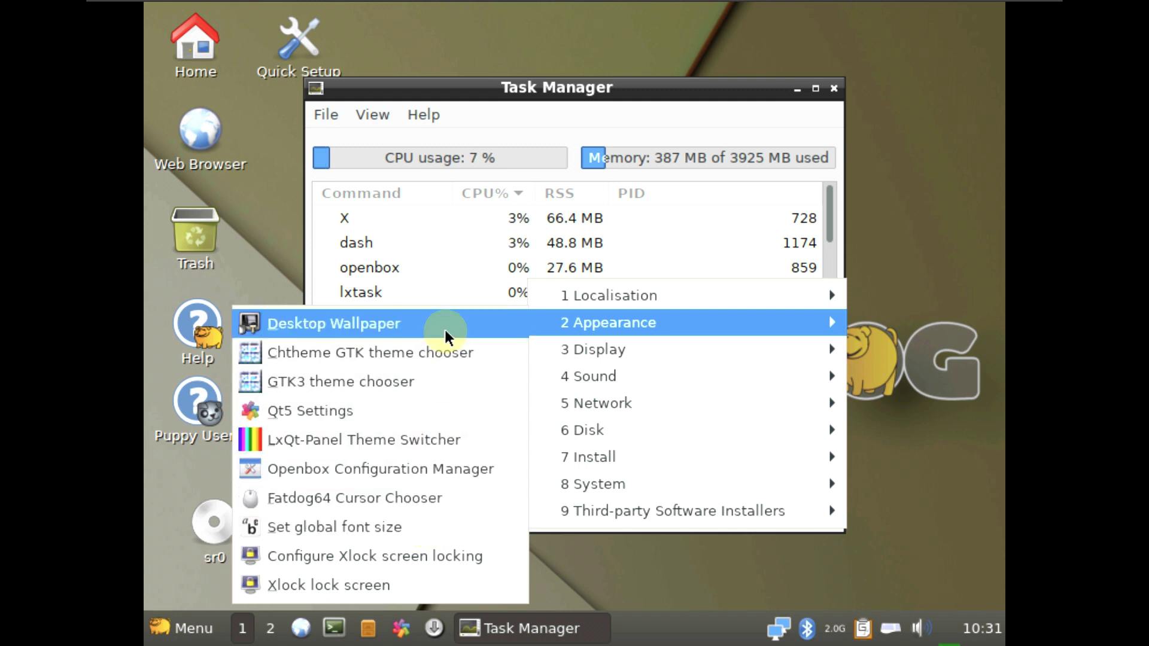
mouse_move(570, 357)
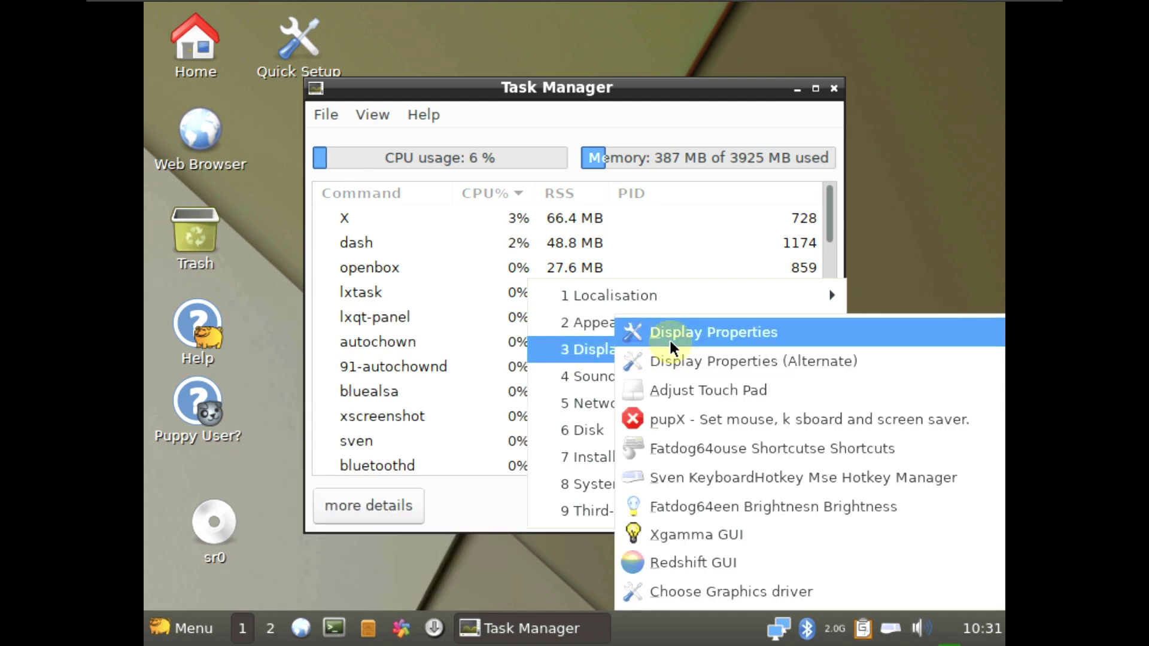
left_click(706, 340)
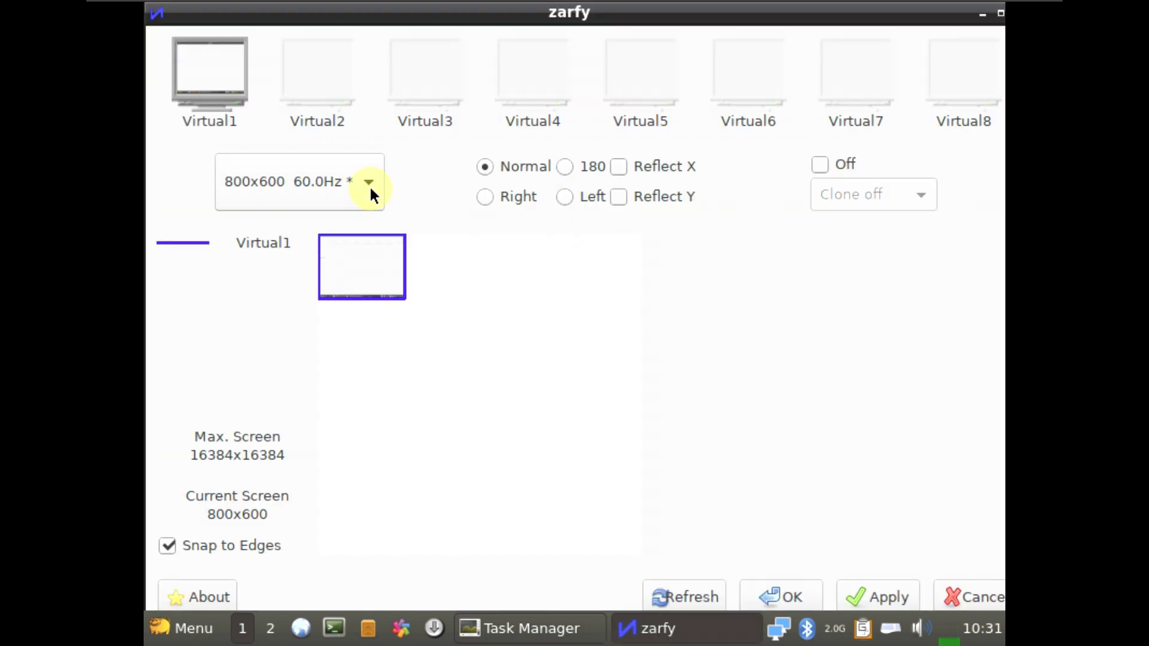
left_click(370, 187)
left_click(333, 512)
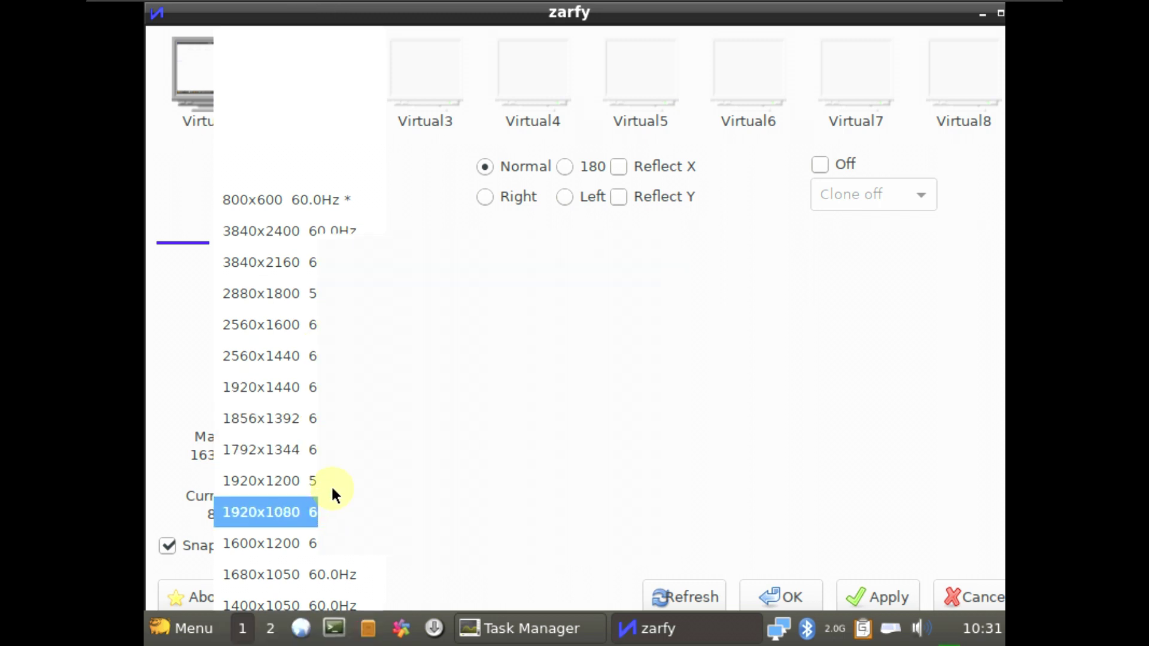
left_click(875, 584)
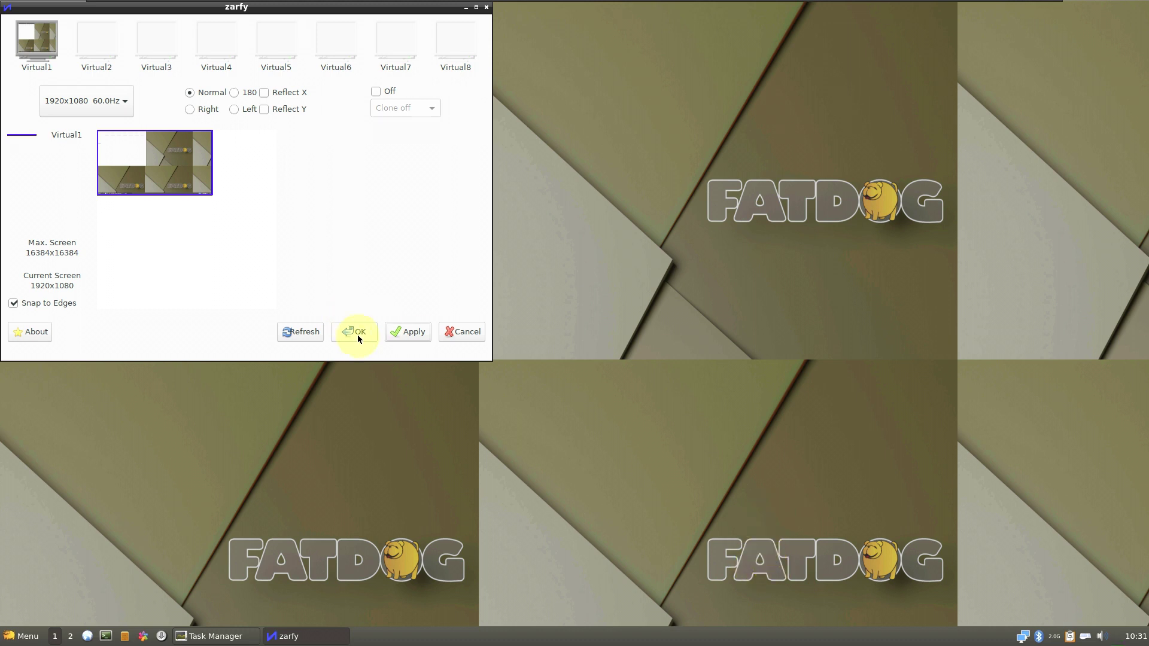
- View the zarfy About information, close it and confirm the display settings
left_click(43, 332)
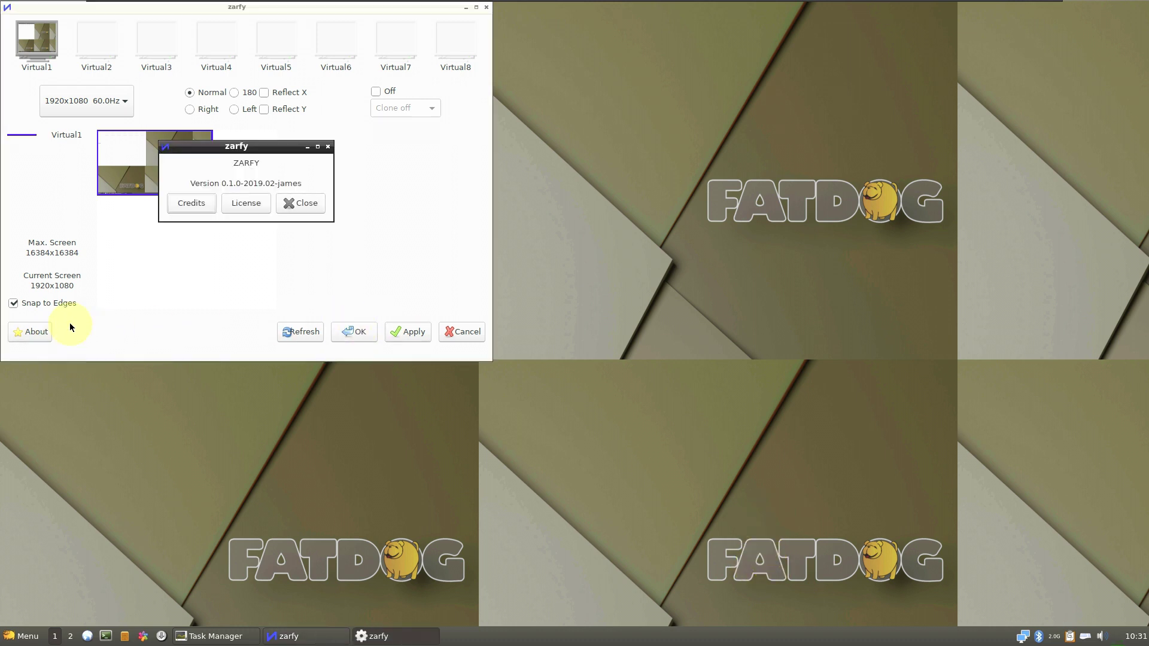
left_click(300, 204)
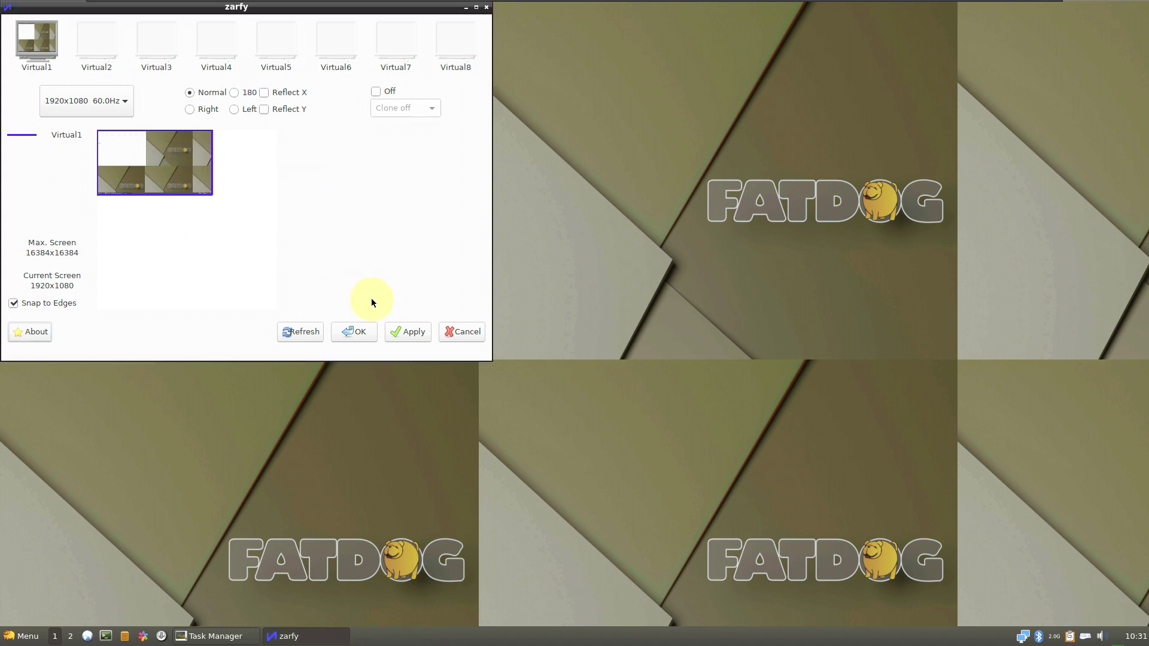
left_click(348, 334)
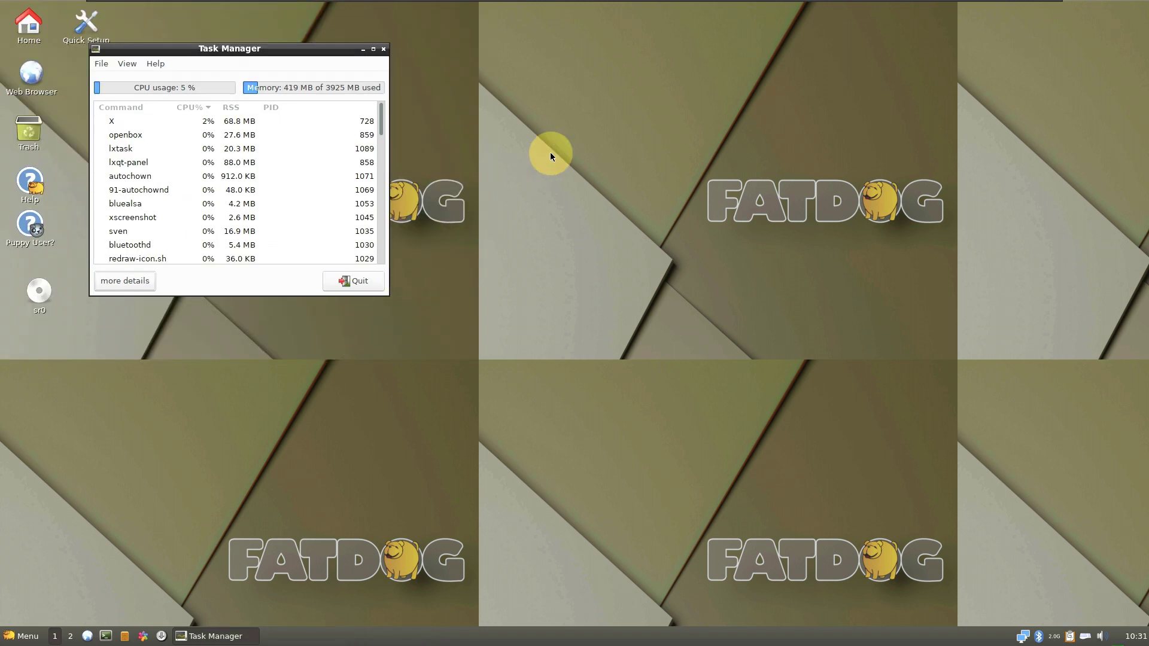
right_click(545, 137)
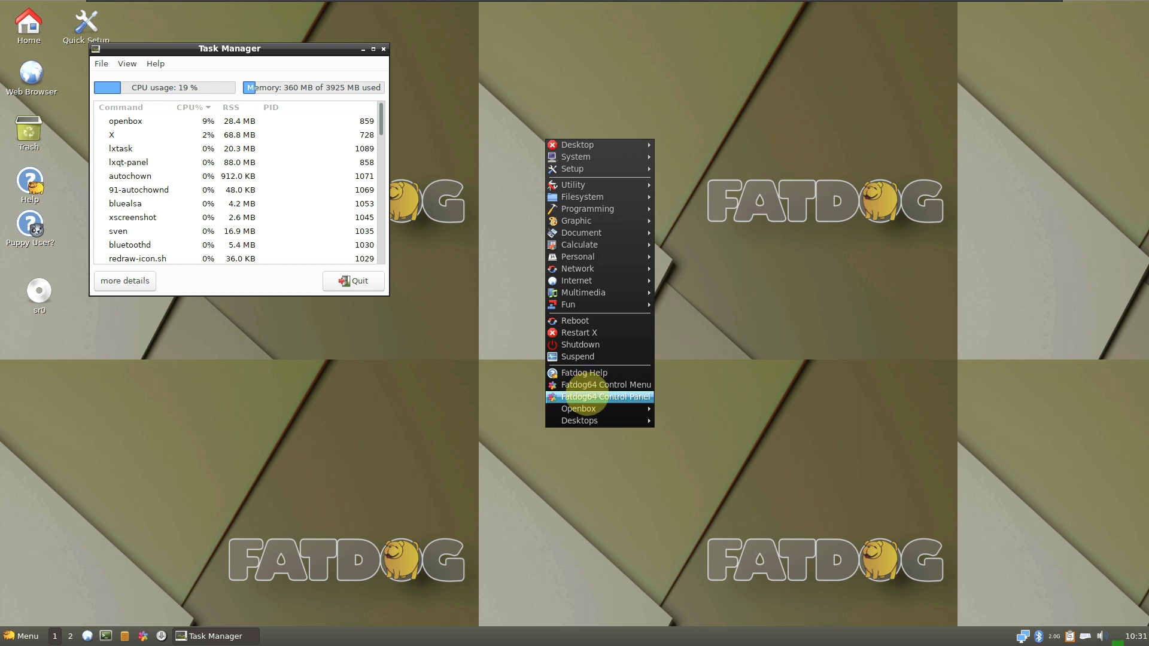
left_click(601, 332)
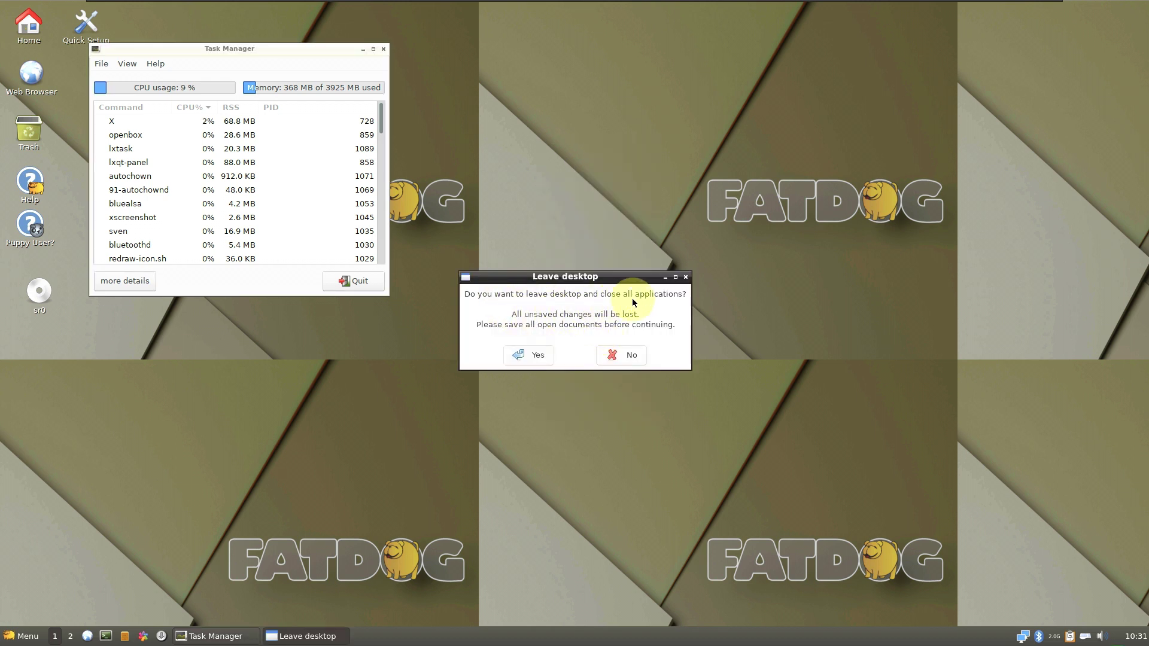
left_click(626, 356)
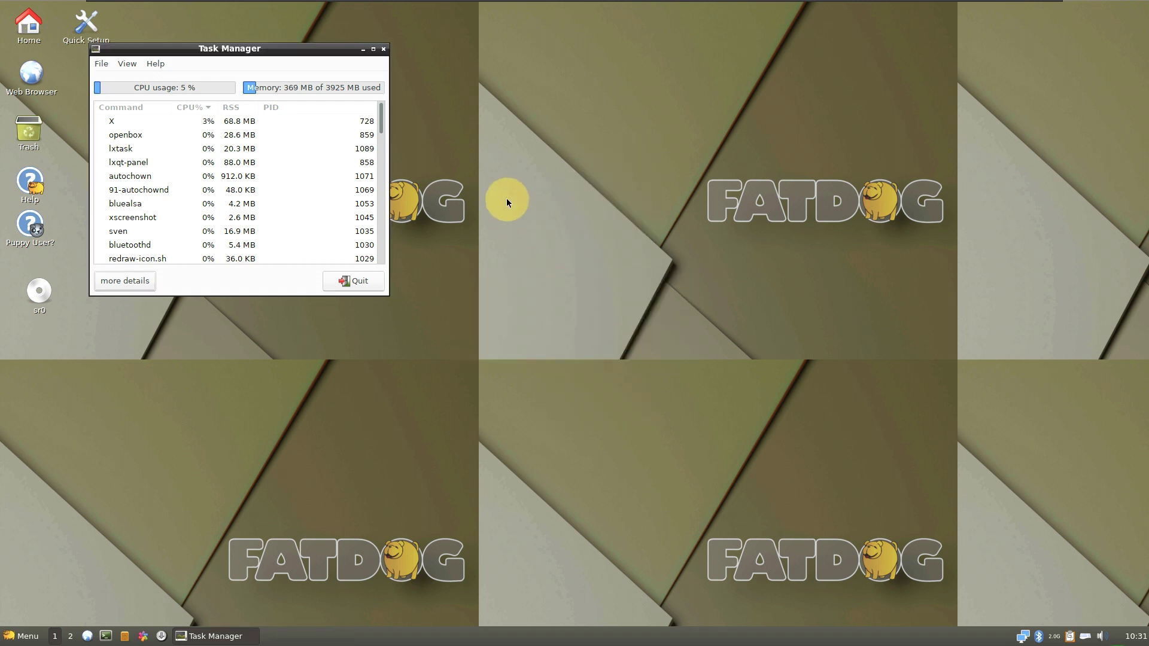
- Look over the Openbox options in the desktop menu and run Reconfigure for the window manager
right_click(507, 198)
left_click(477, 140)
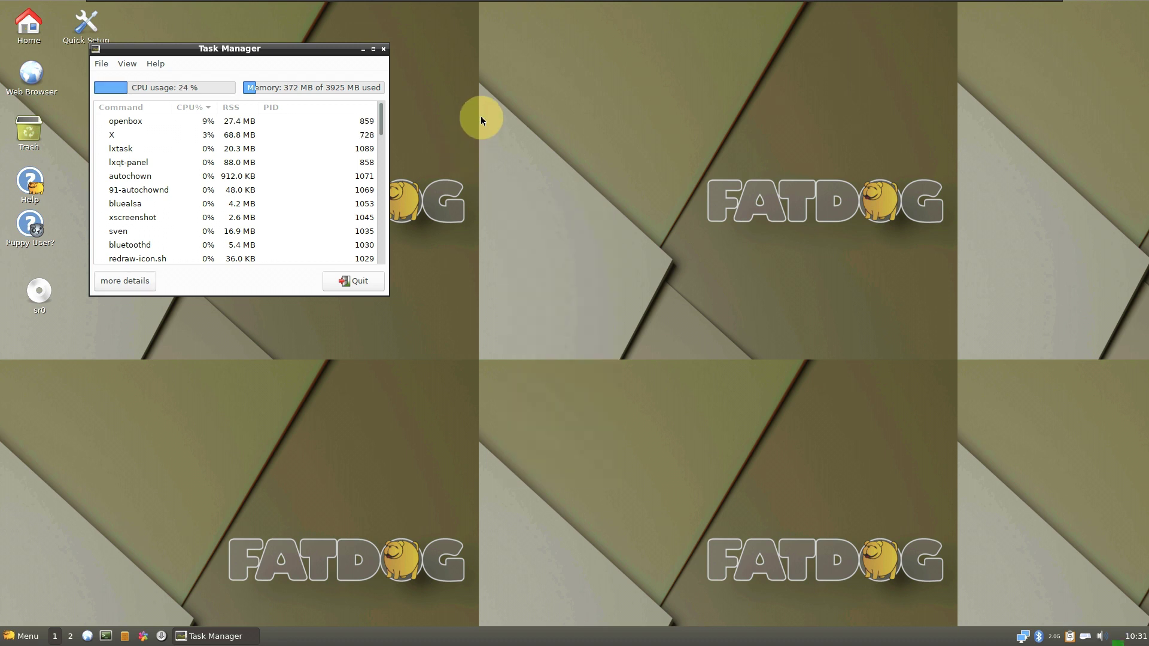
right_click(481, 116)
mouse_move(569, 390)
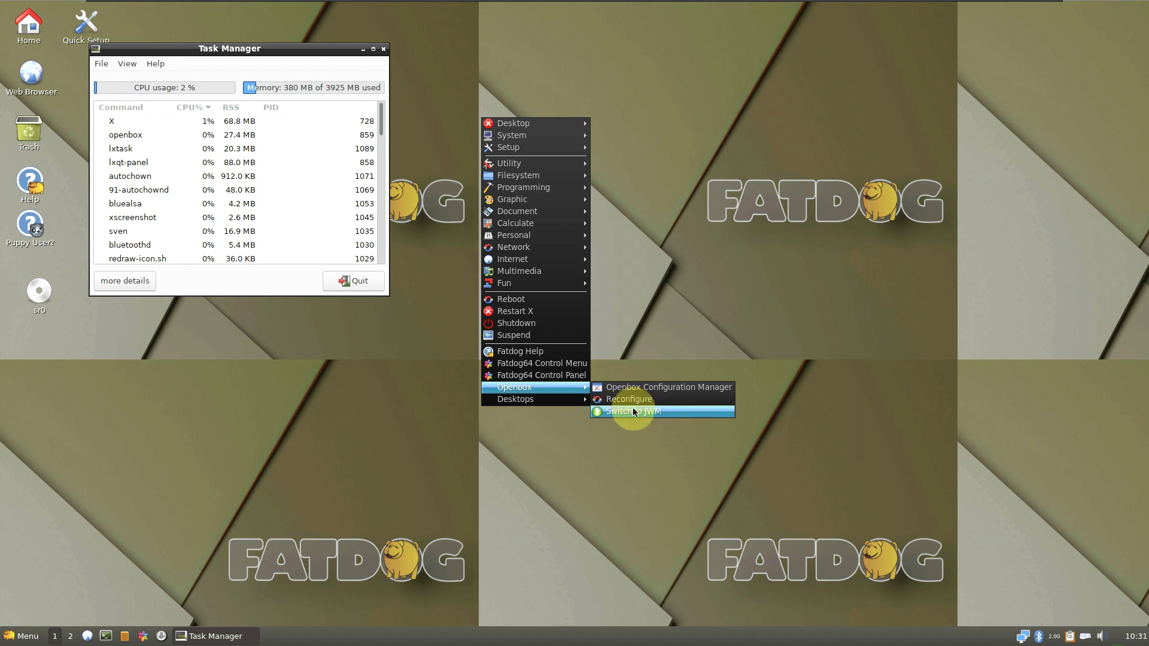
mouse_move(528, 398)
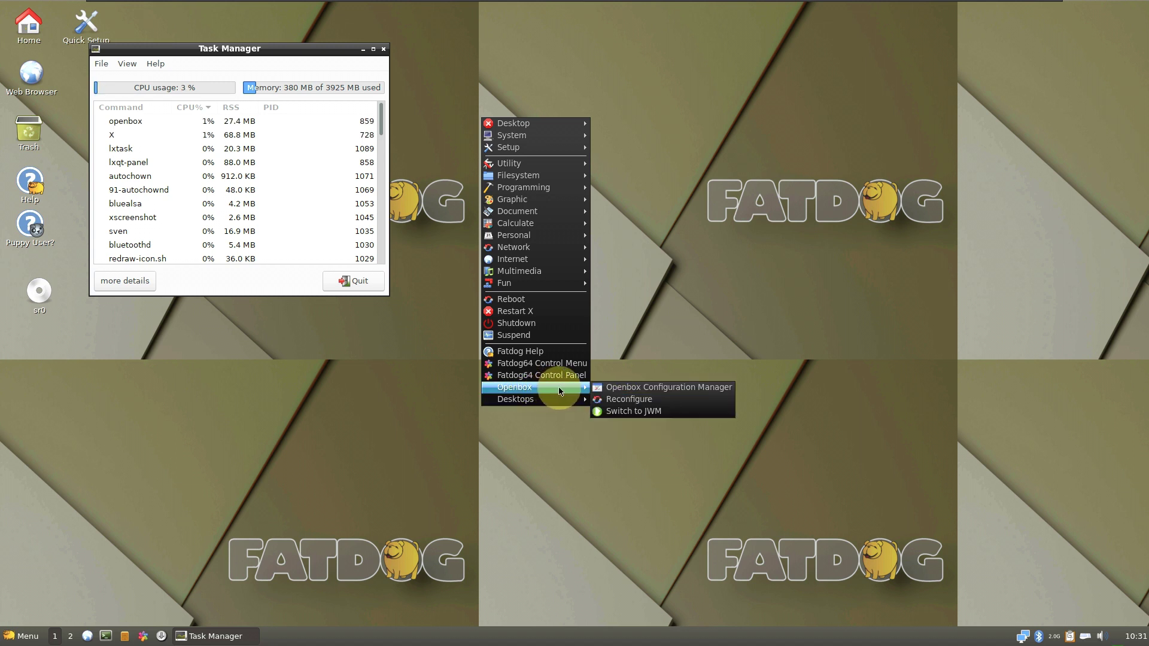
left_click(620, 402)
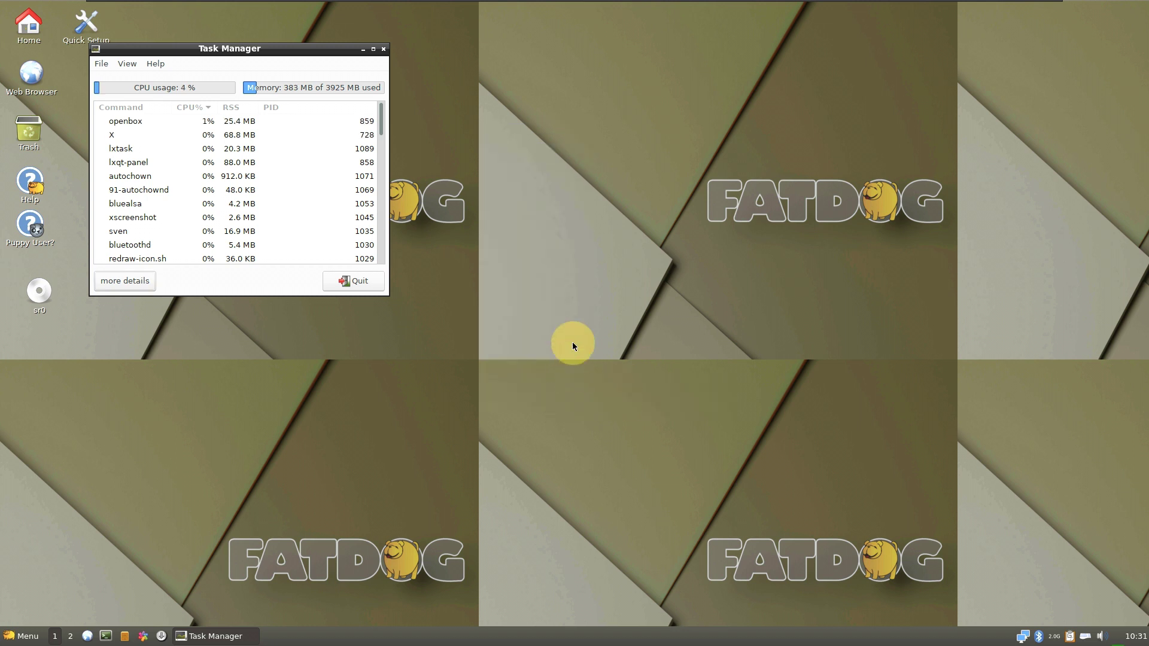
- Switch the window manager from Openbox to JWM
right_click(572, 146)
mouse_move(609, 413)
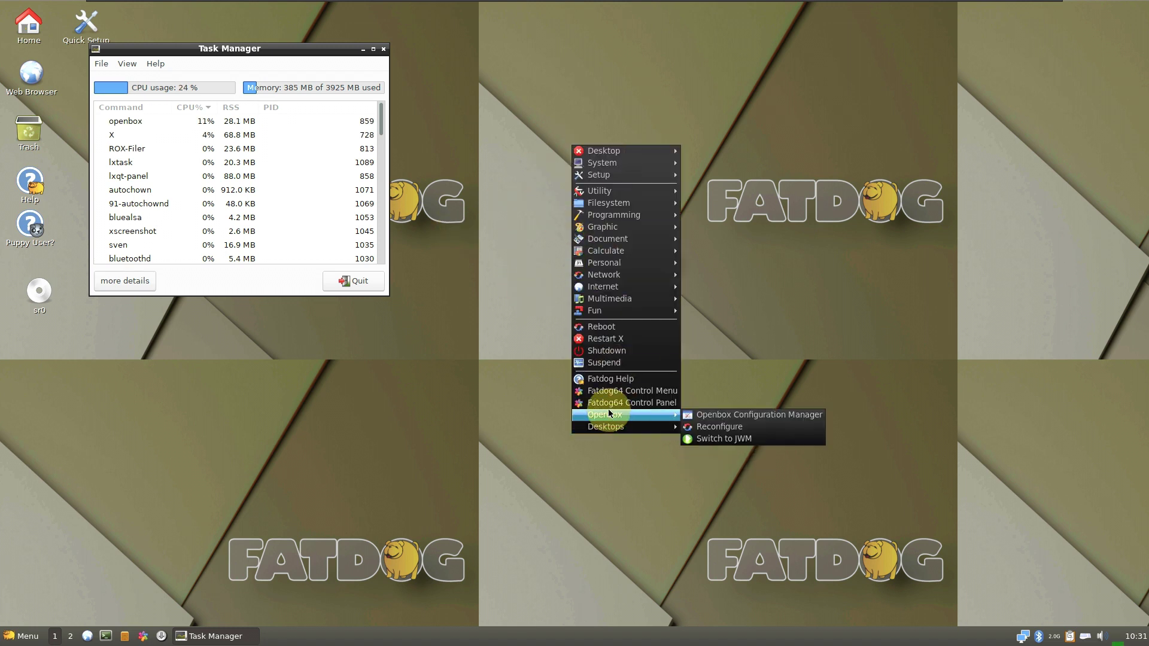
left_click(743, 435)
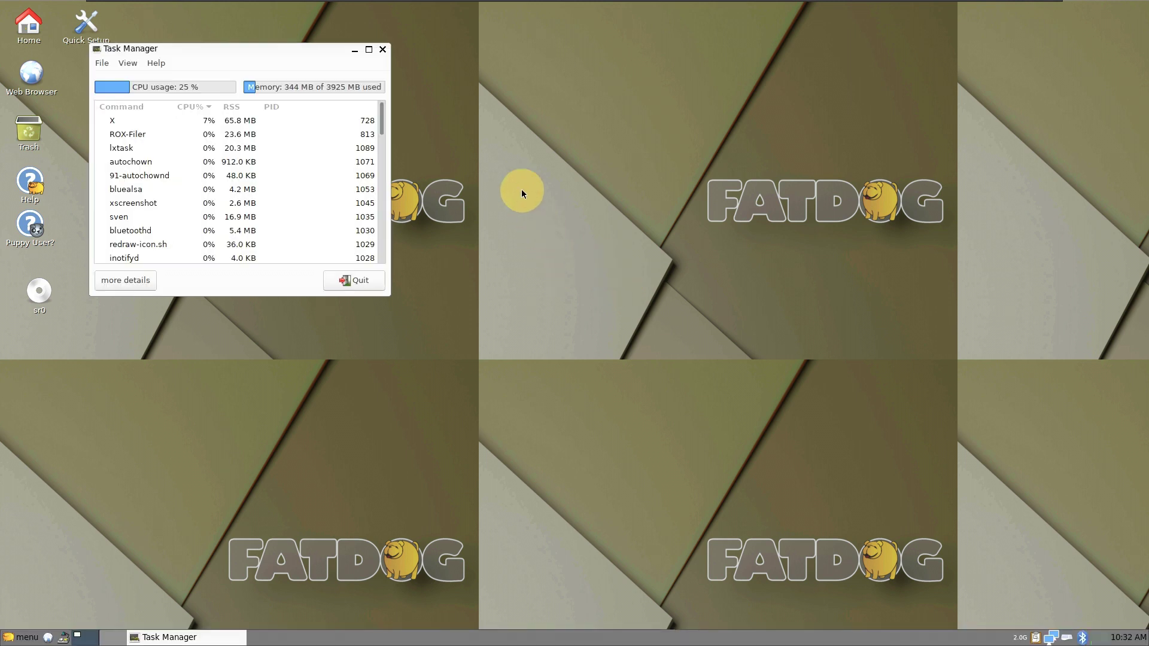
- Restart the JWM window manager
right_click(501, 144)
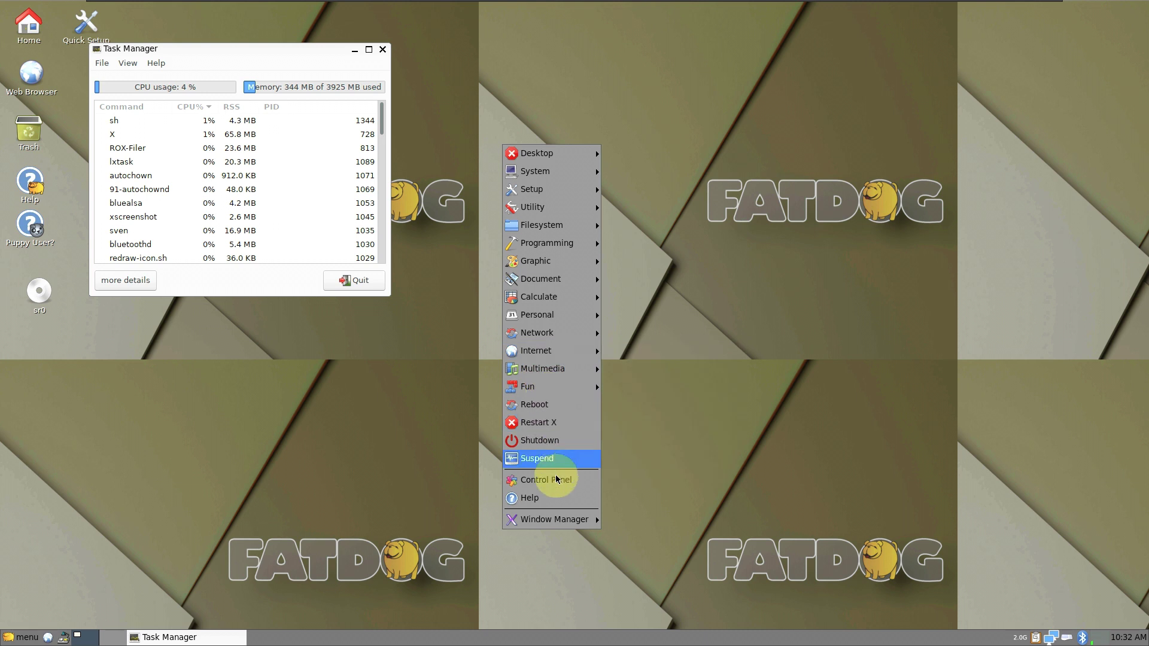
mouse_move(554, 520)
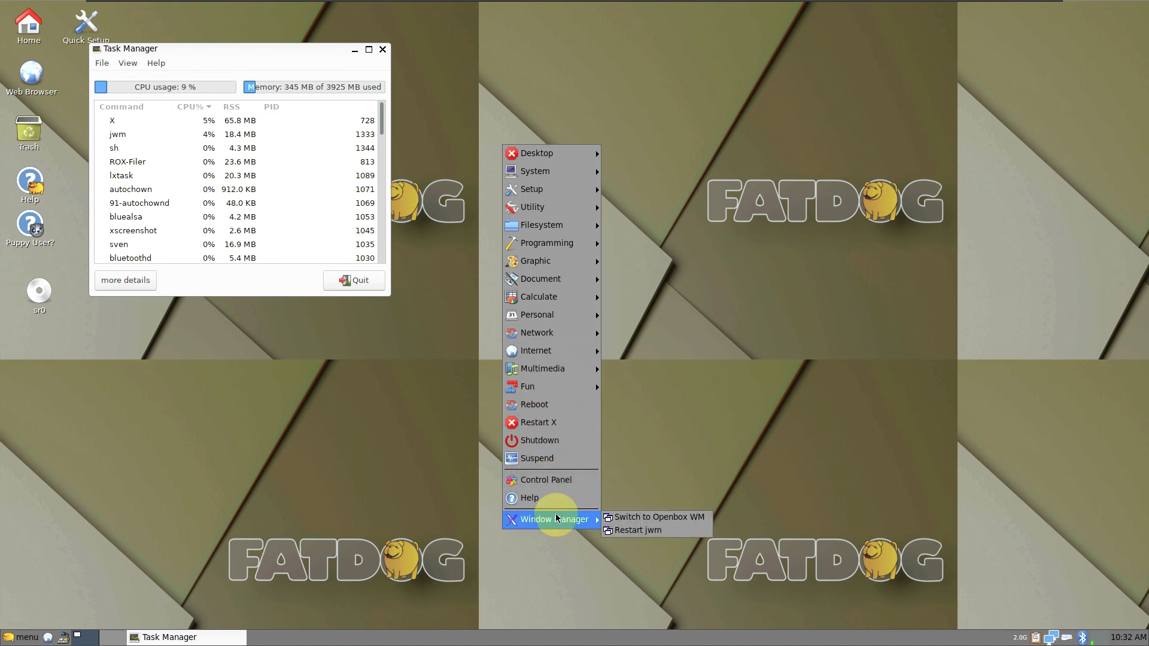
left_click(653, 531)
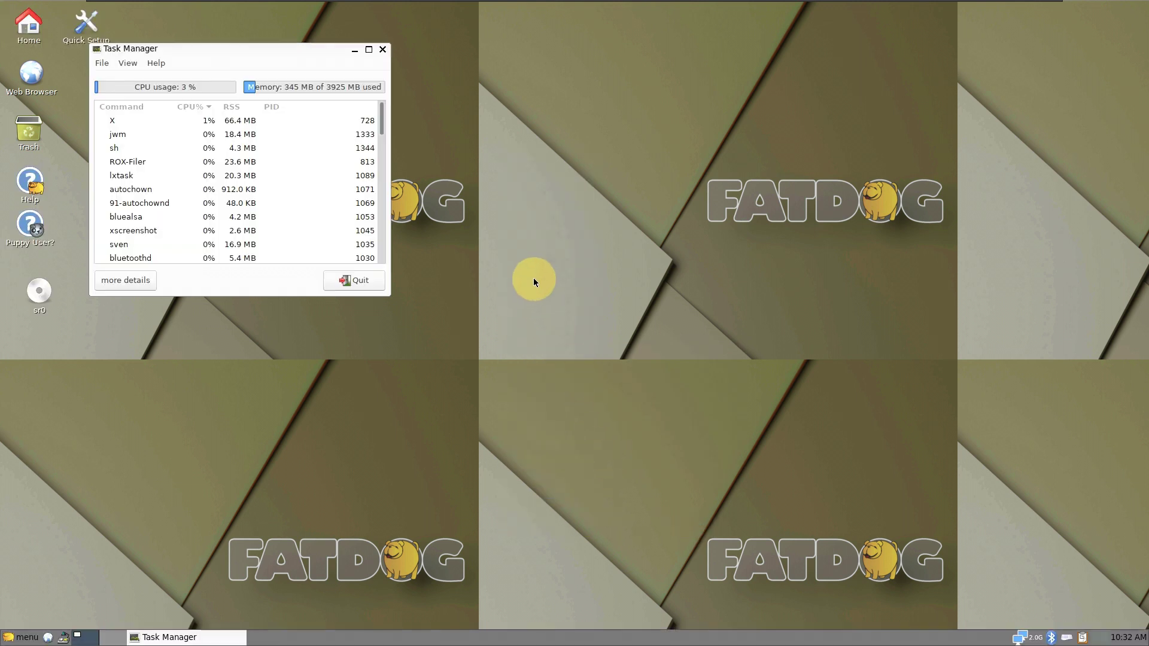
- Move the Task Manager window away from the desktop icons and switch the window manager back to Openbox
left_click_drag(289, 62, 840, 116)
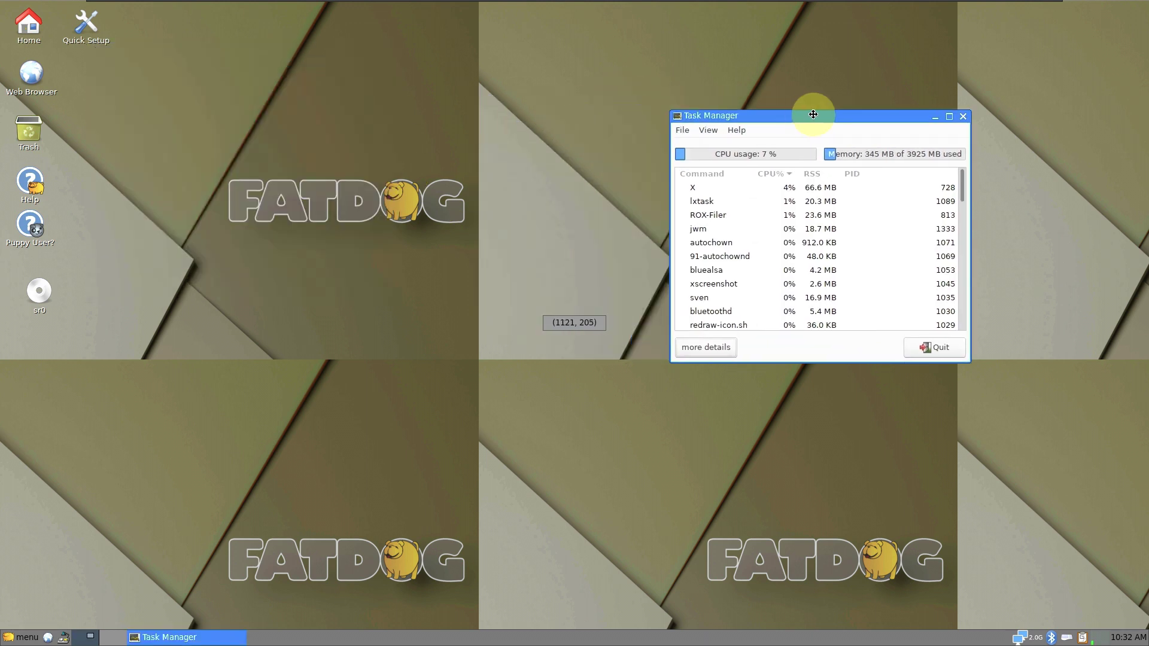
left_click(289, 143)
mouse_move(307, 222)
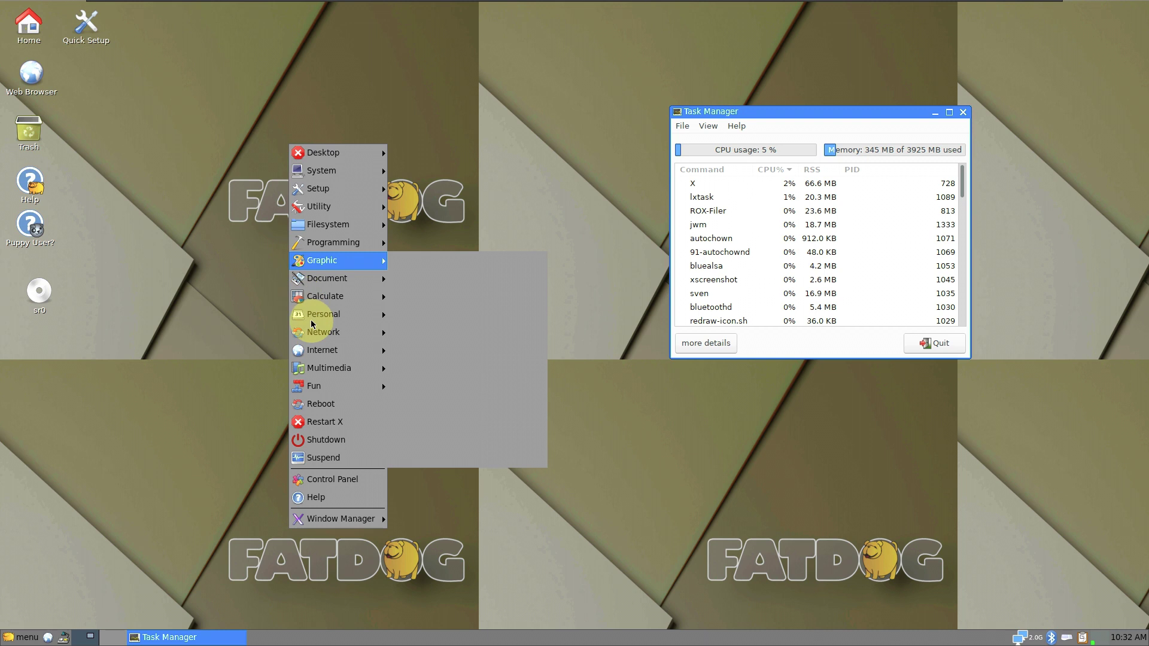
mouse_move(311, 518)
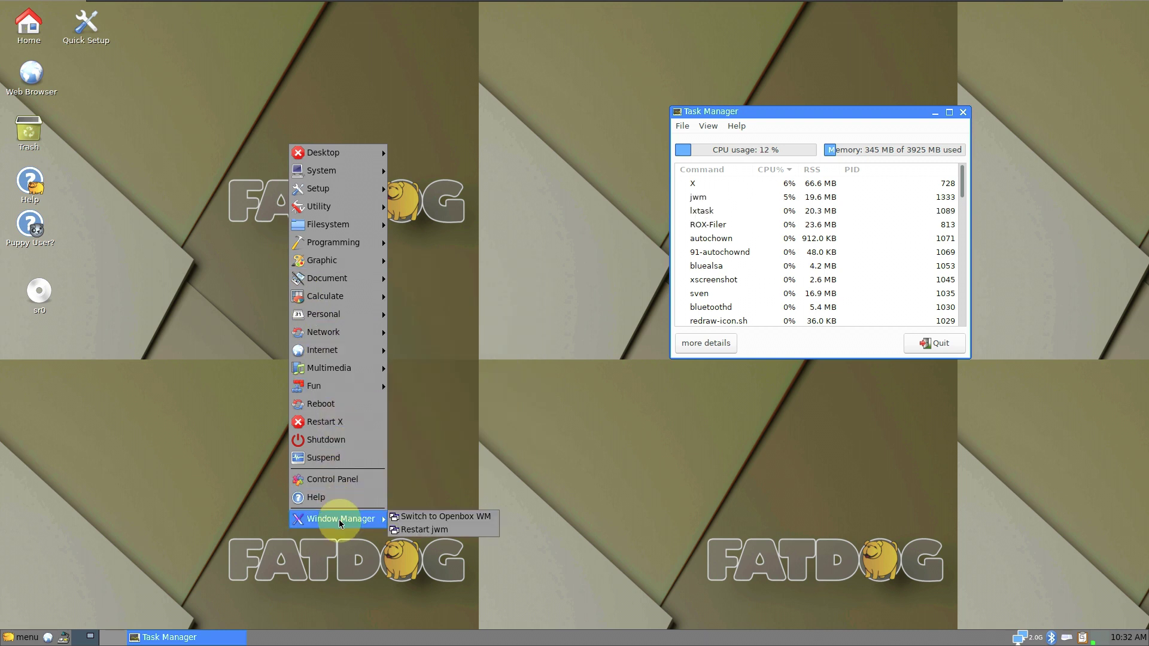
left_click(437, 513)
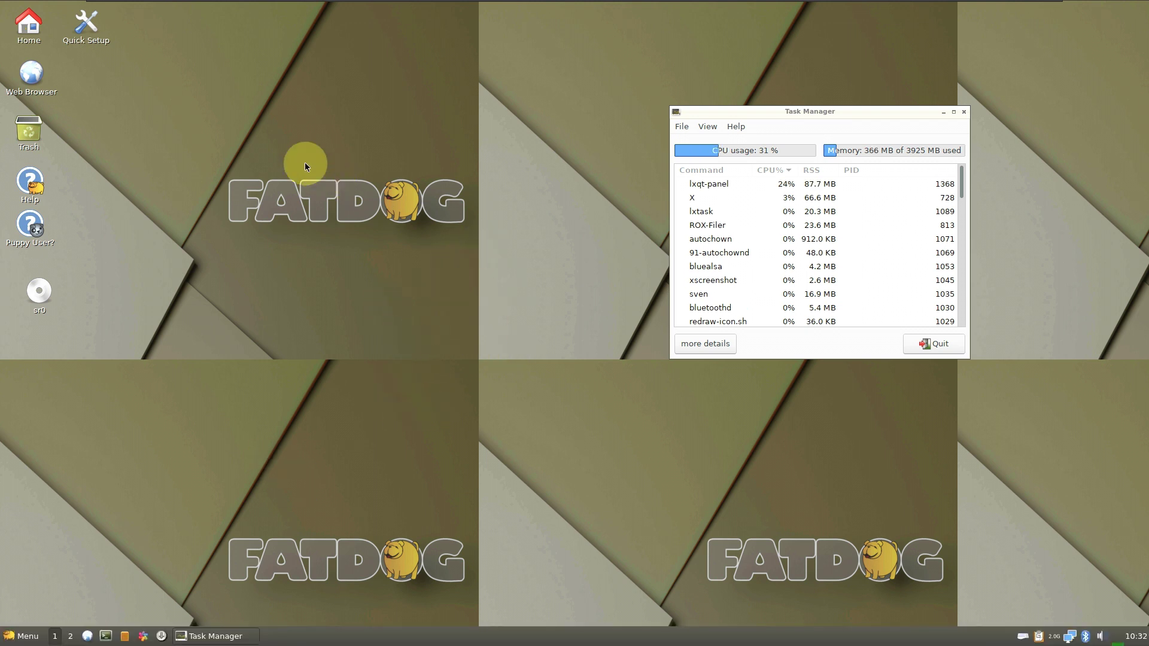
- Open the Desktop Wallpaper settings from the control menu's appearance options and apply Fatdog64-900.jpg with Stretch placement
right_click(289, 138)
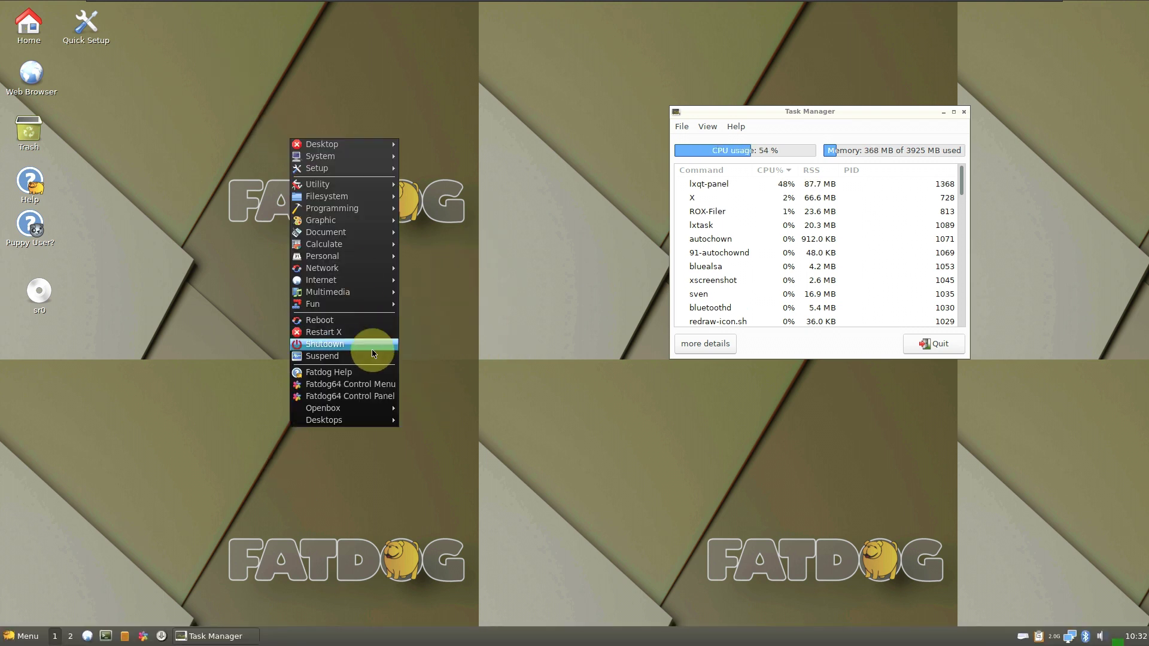
mouse_move(360, 412)
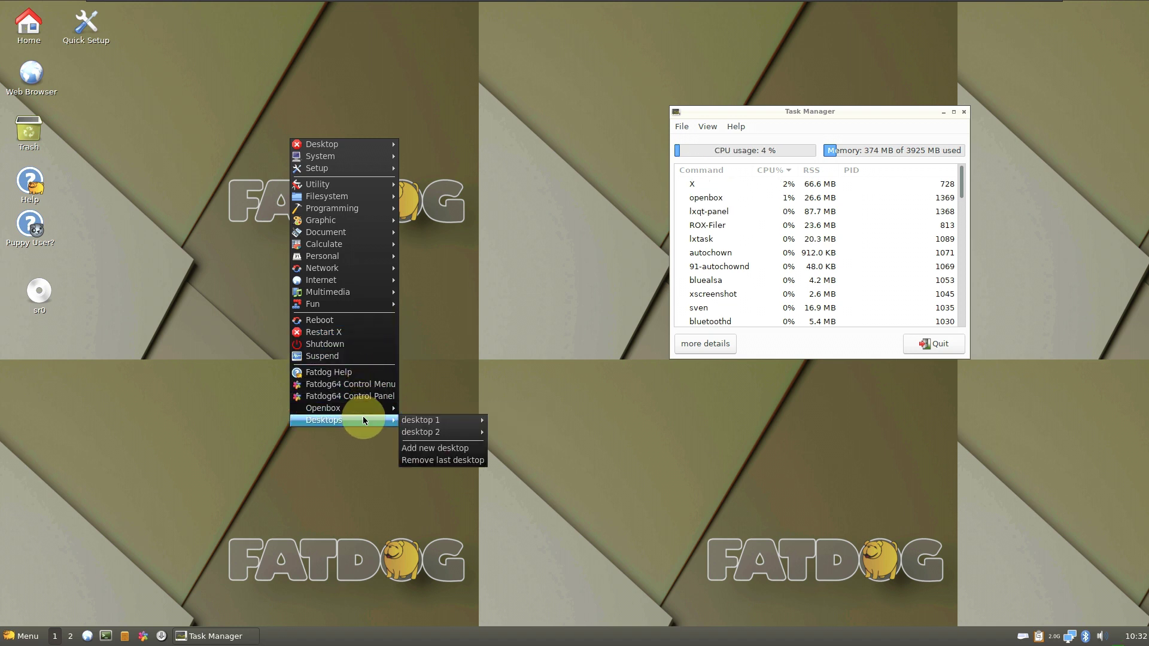
left_click(375, 388)
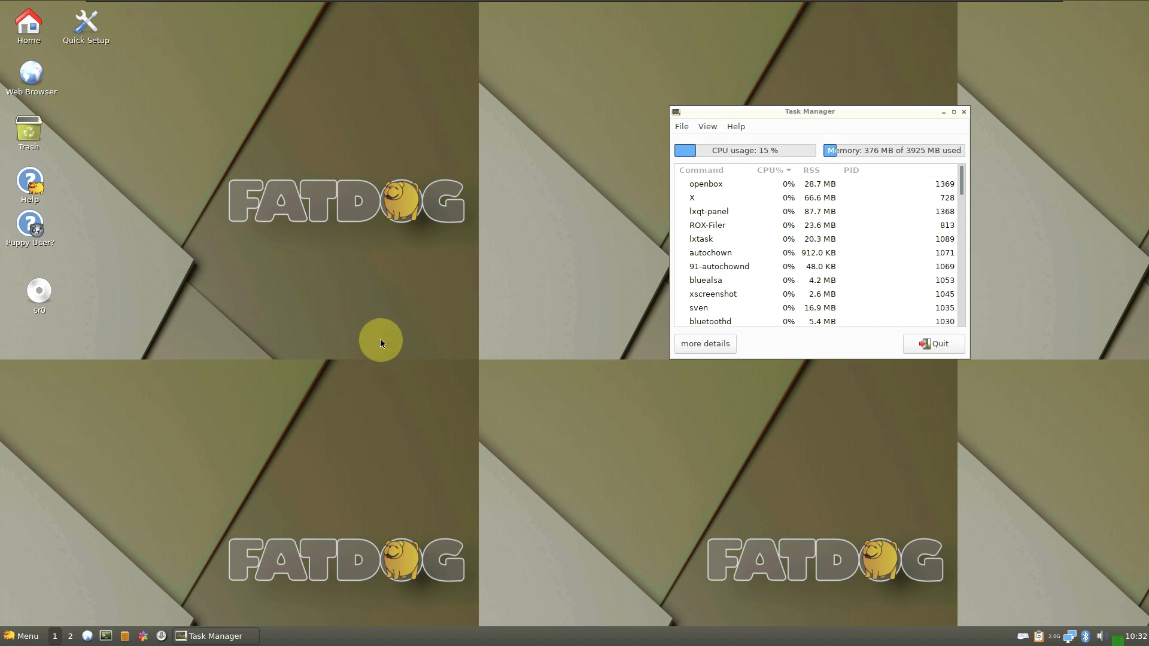
mouse_move(413, 294)
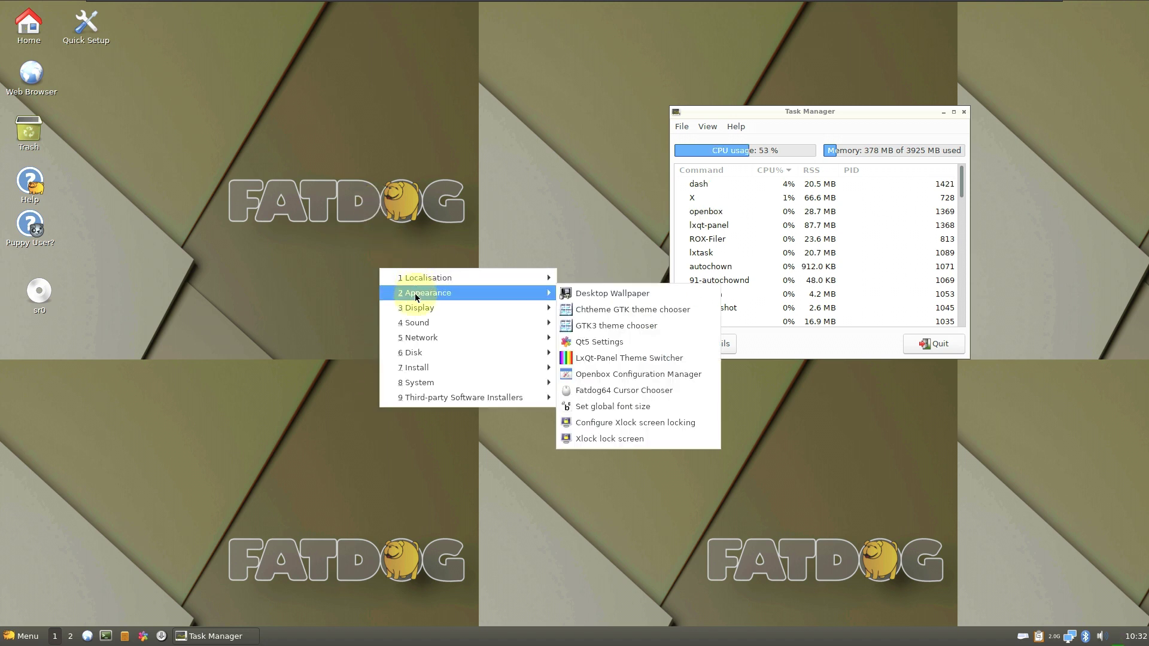
left_click(589, 299)
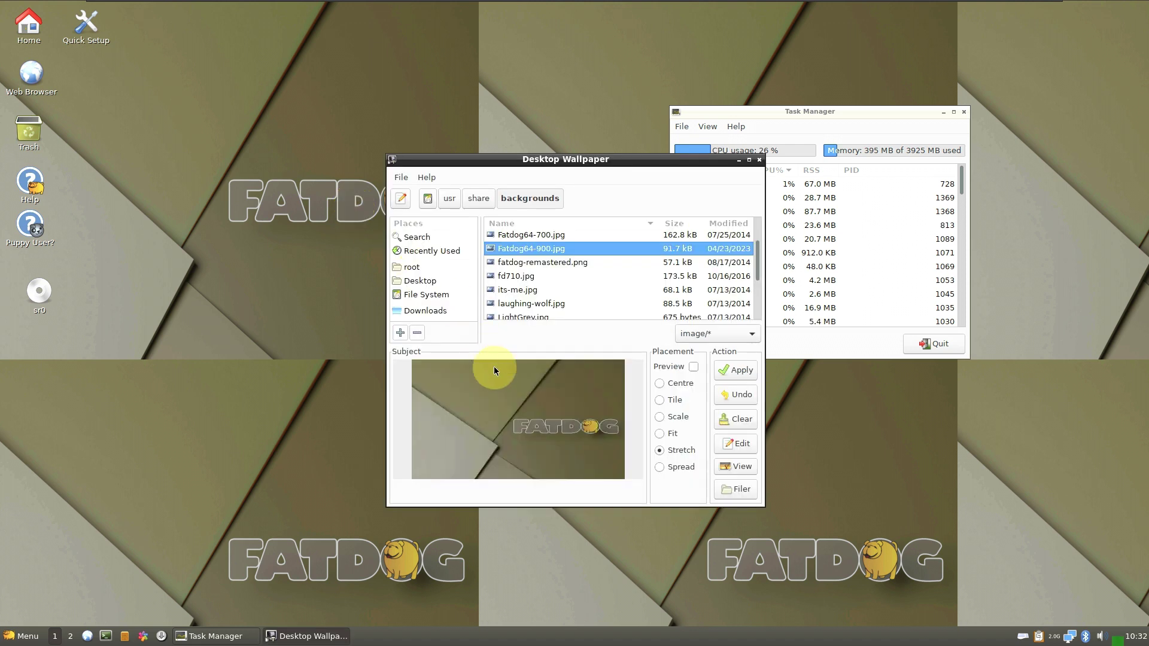
left_click(660, 451)
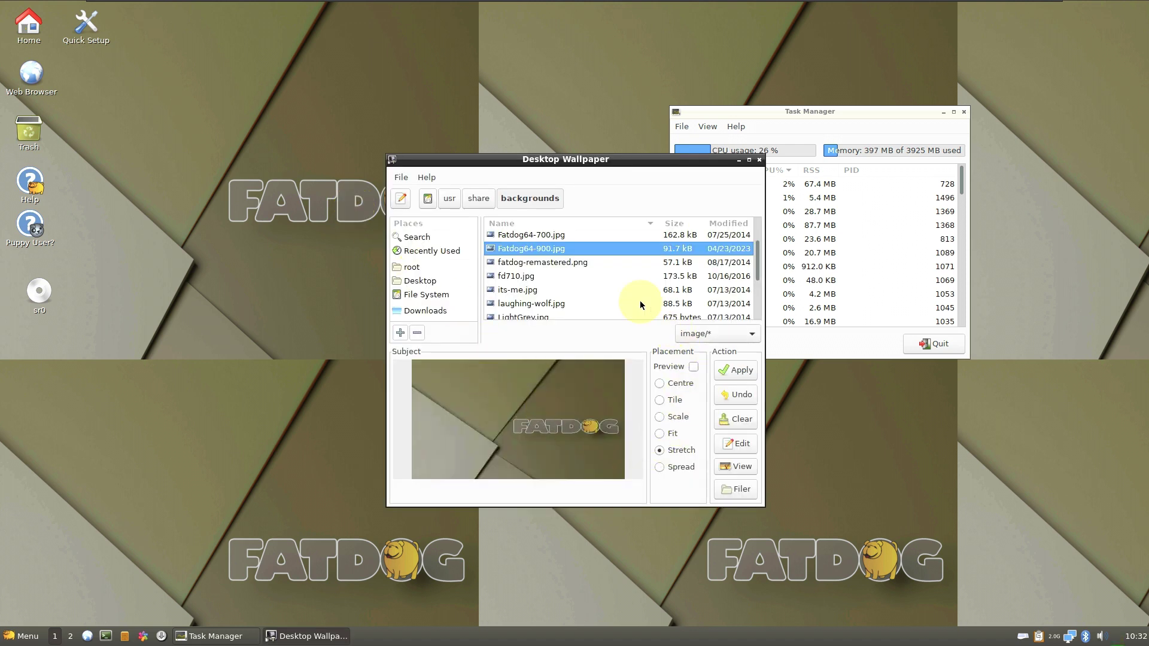
left_click(537, 263)
left_click(539, 250)
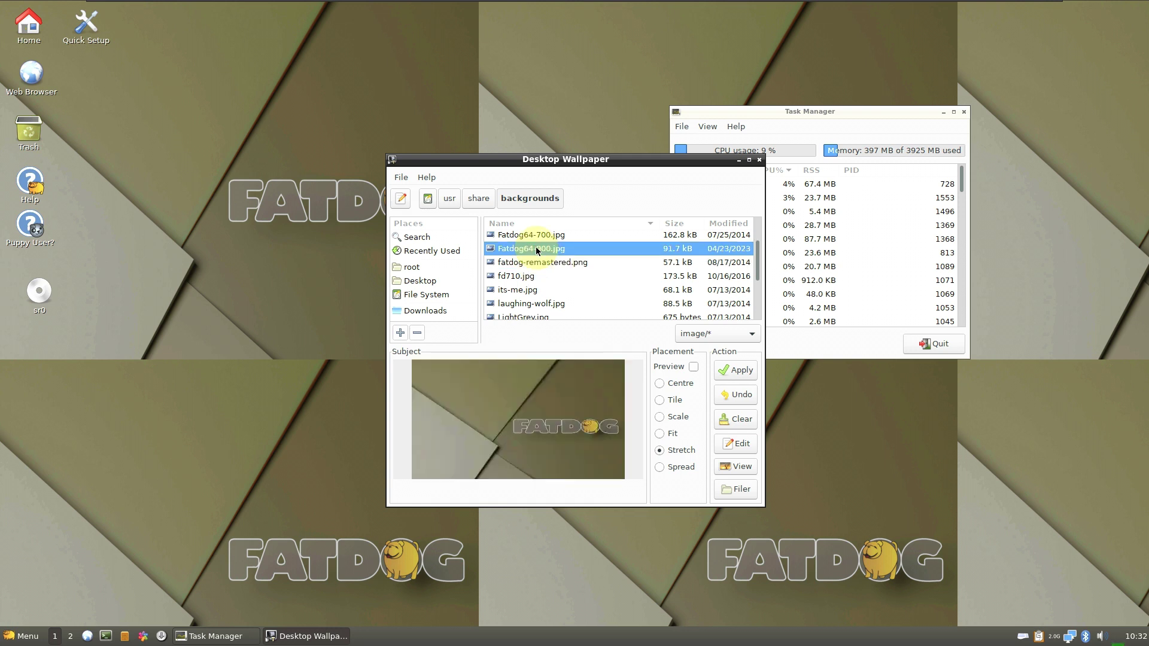
left_click(747, 372)
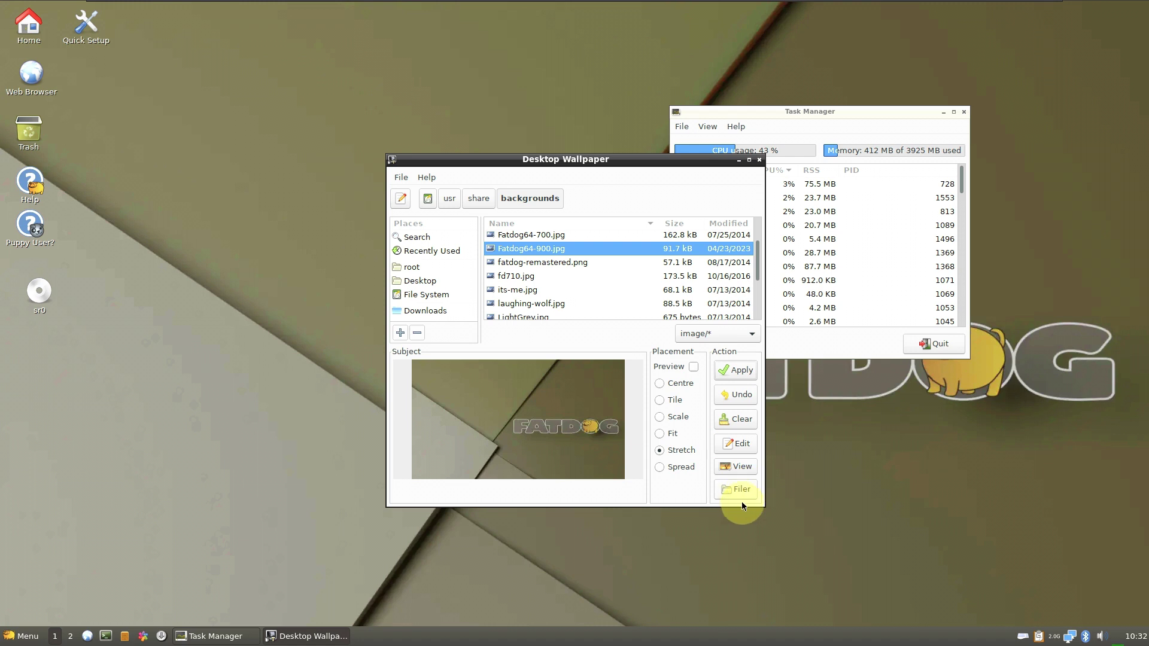
- View the About information of the Desktop Wallpaper tool and close it
left_click(440, 176)
left_click(442, 191)
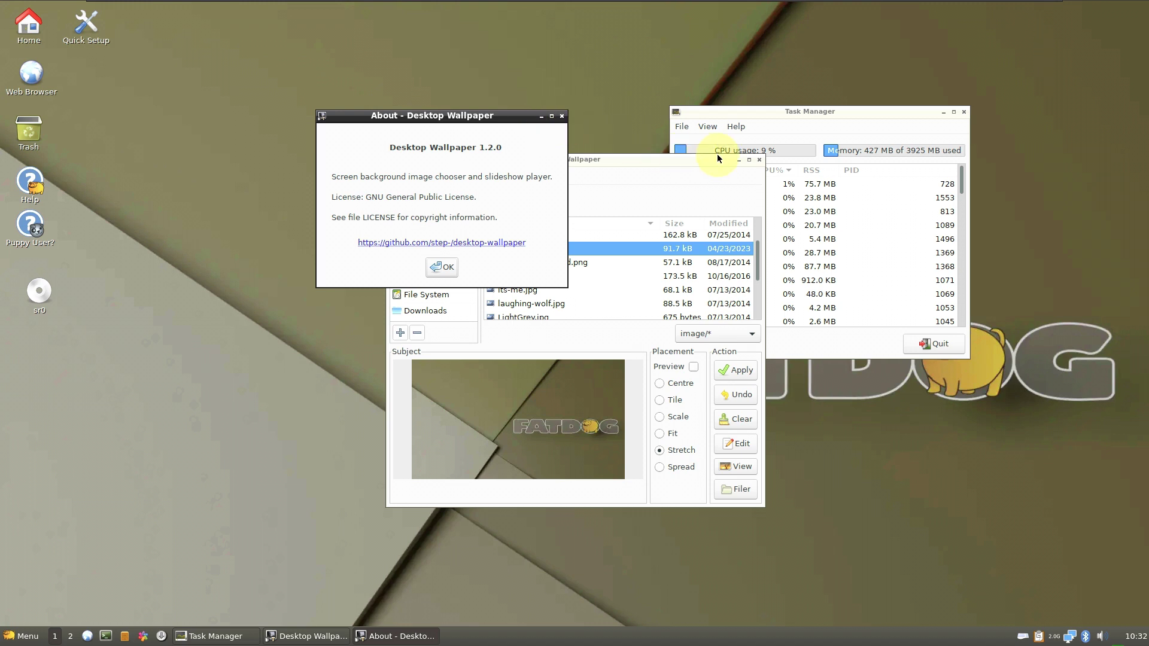
left_click(562, 117)
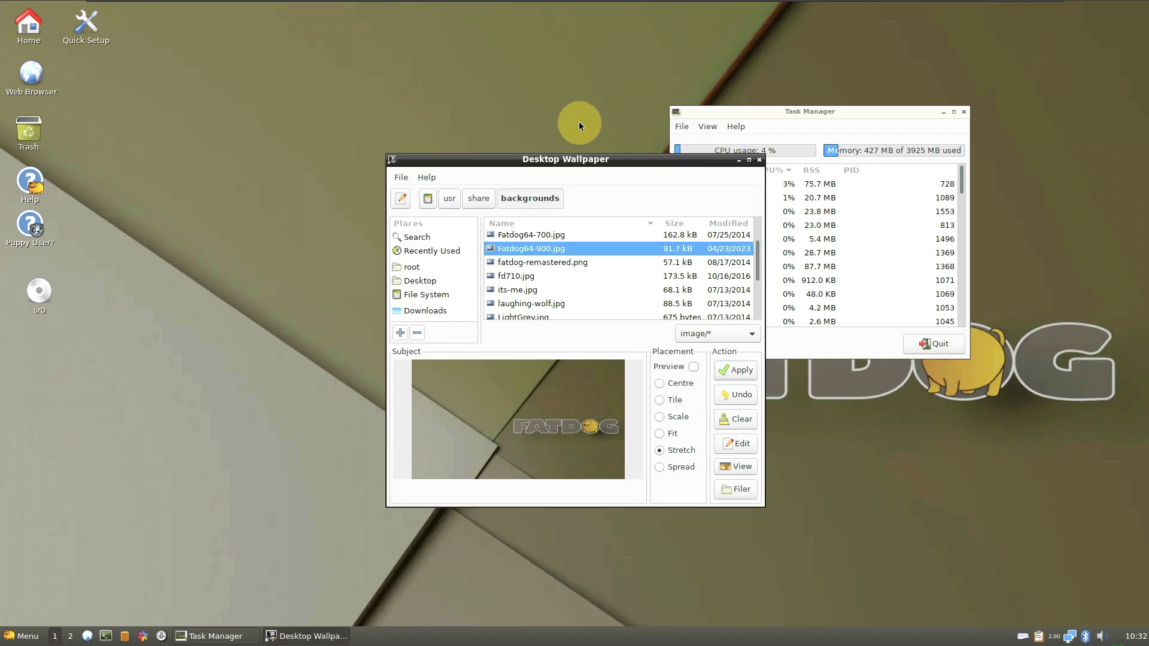
- Exit the Desktop Wallpaper tool without exporting the image and move the Task Manager window into the desktop corner, clear of the logo
left_click(760, 160)
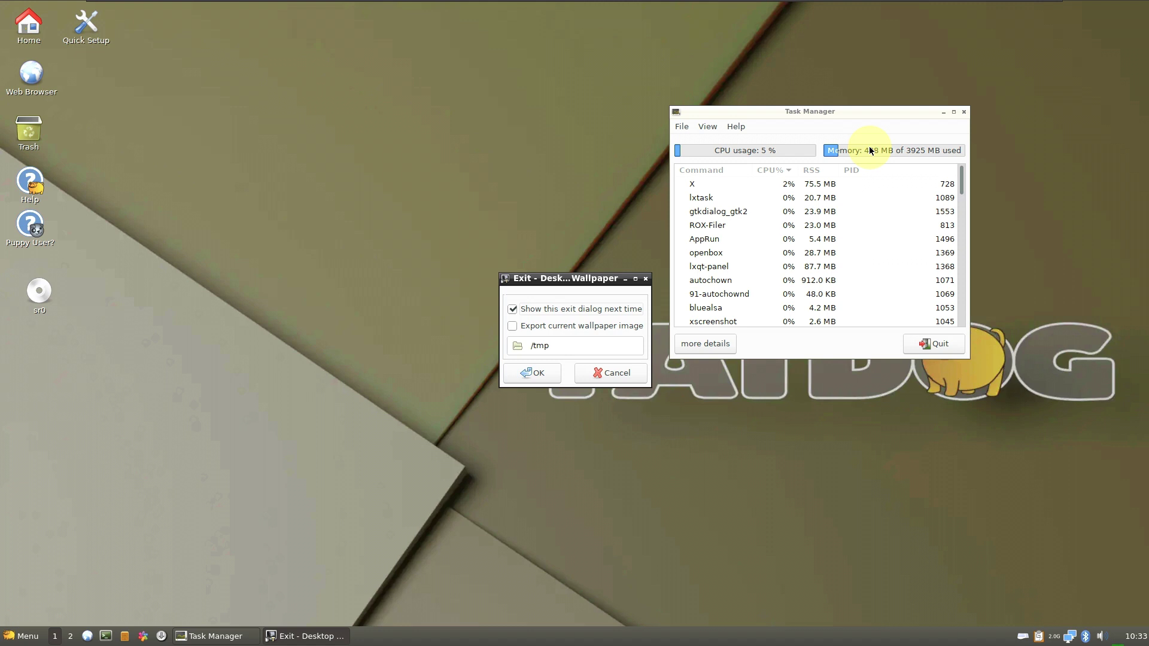
left_click(537, 378)
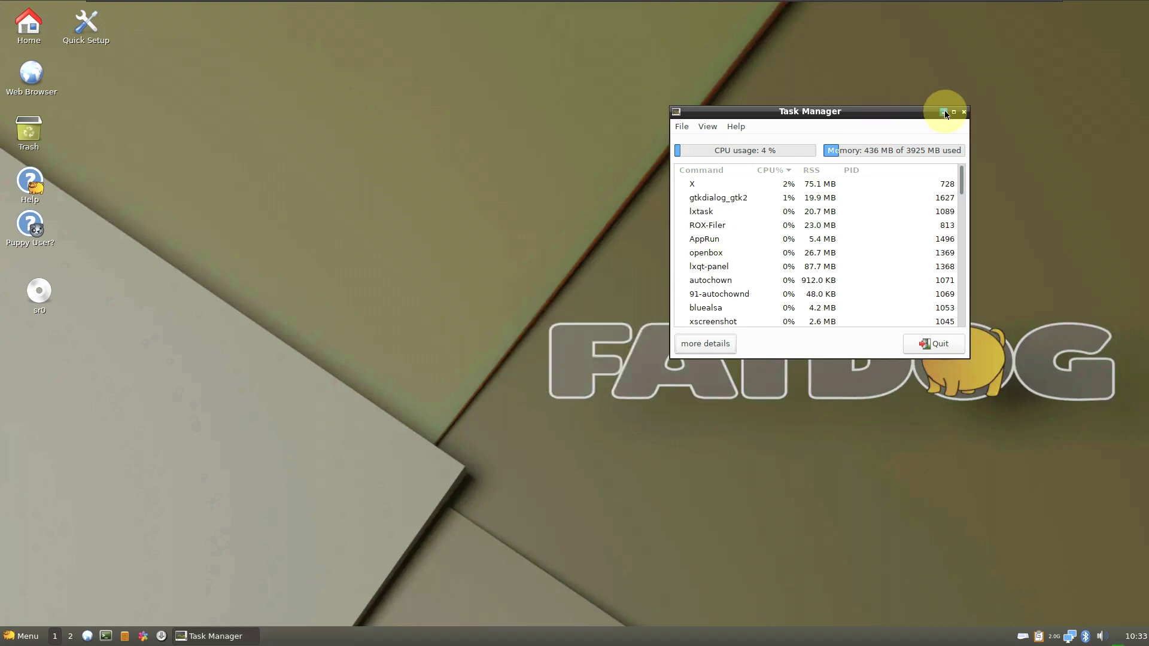
left_click_drag(913, 117, 1091, 11)
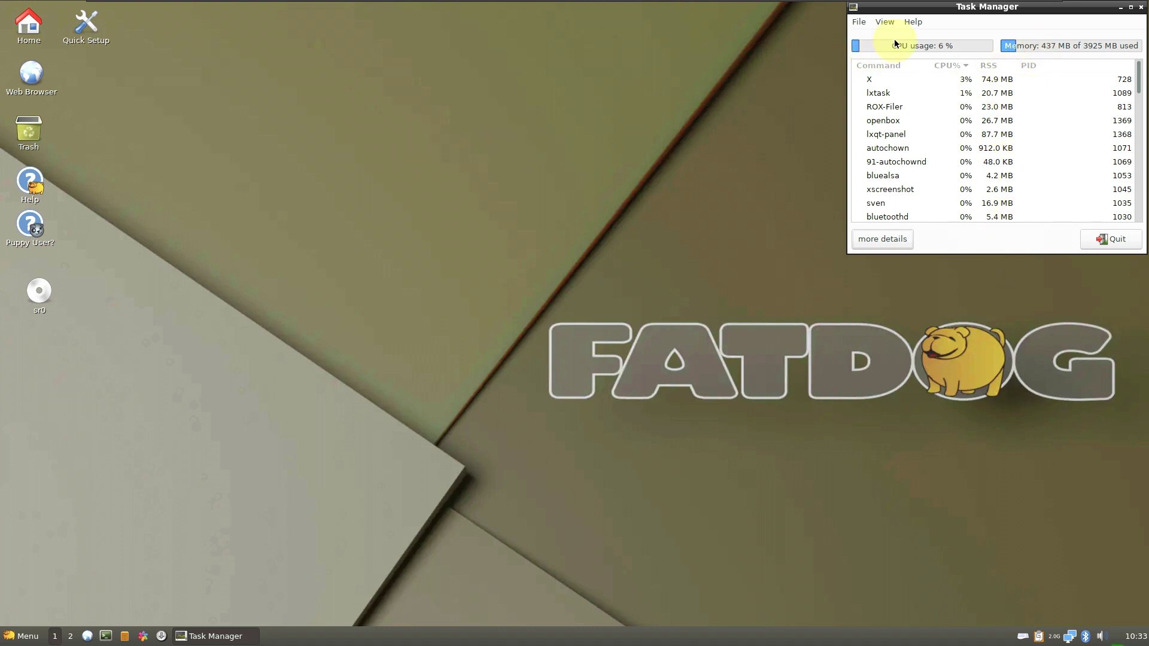
left_click(895, 19)
mouse_move(912, 19)
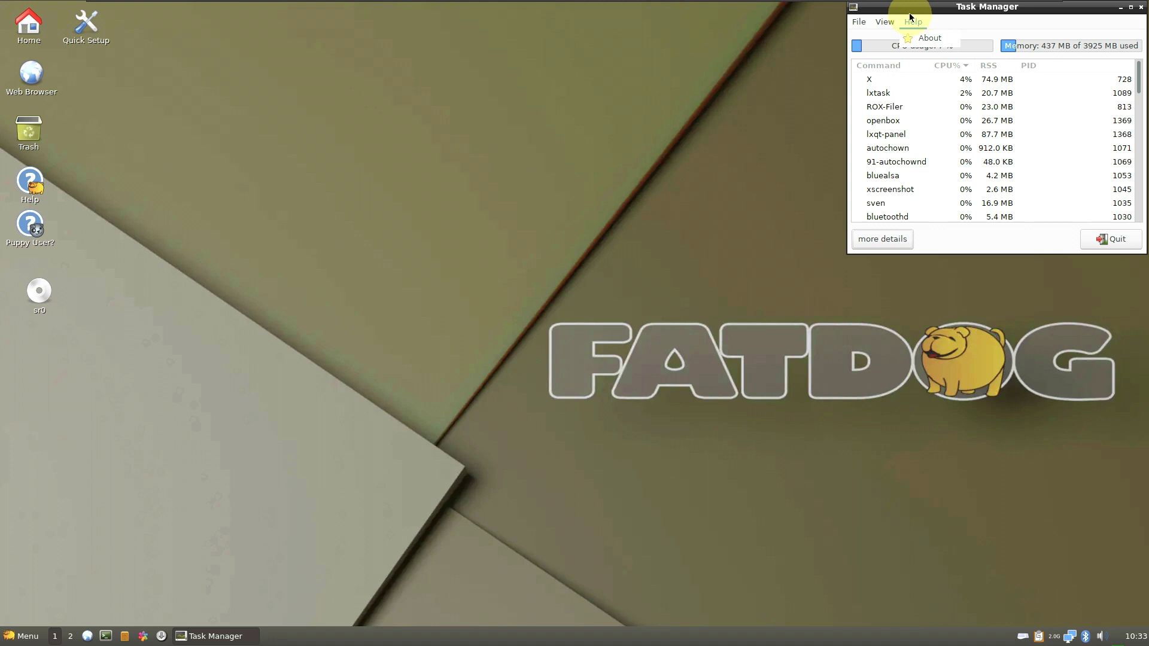
left_click(910, 10)
left_click(587, 158)
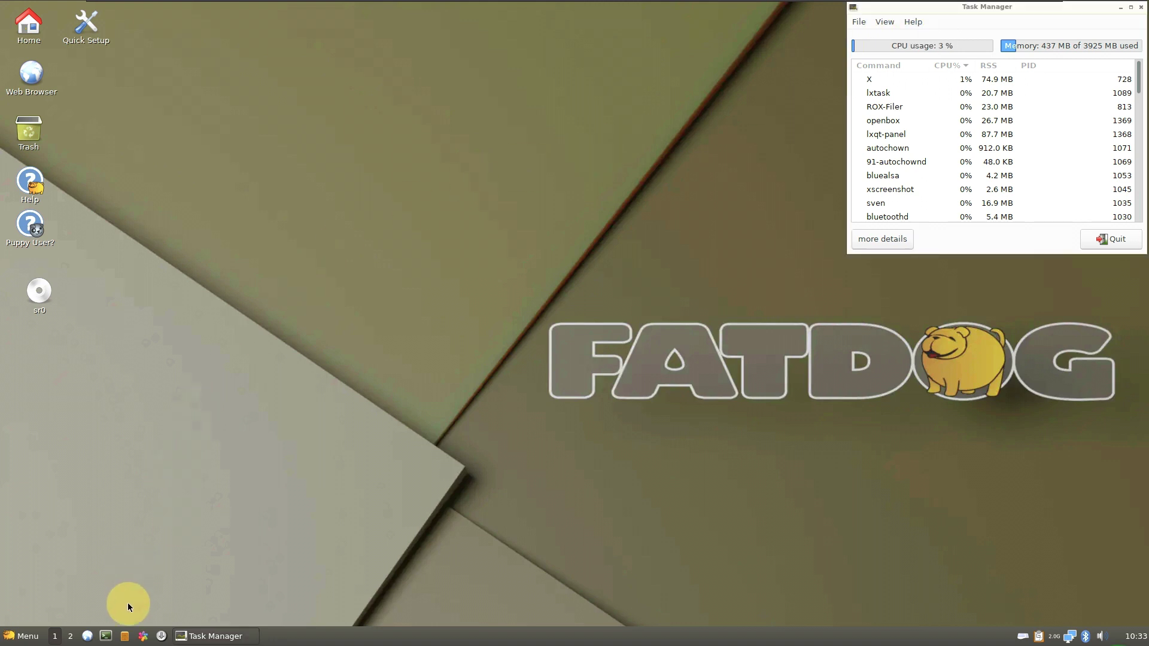
- Try to launch the Firefox Browser from the Internet applications and decline the offered download
left_click(15, 634)
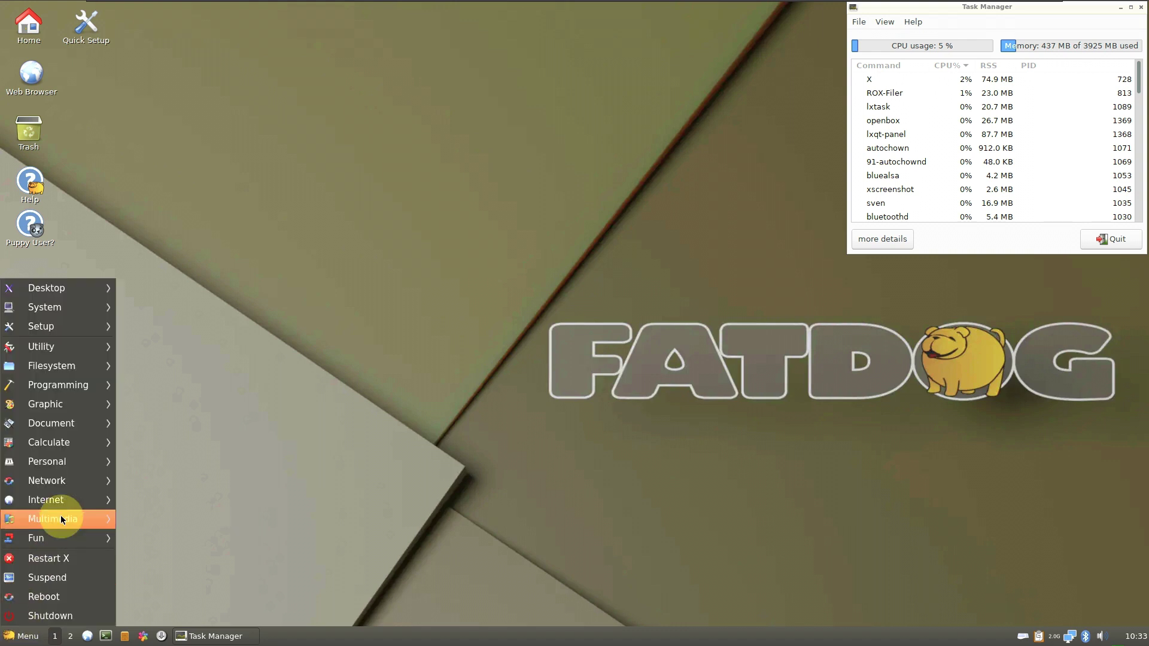
mouse_move(64, 505)
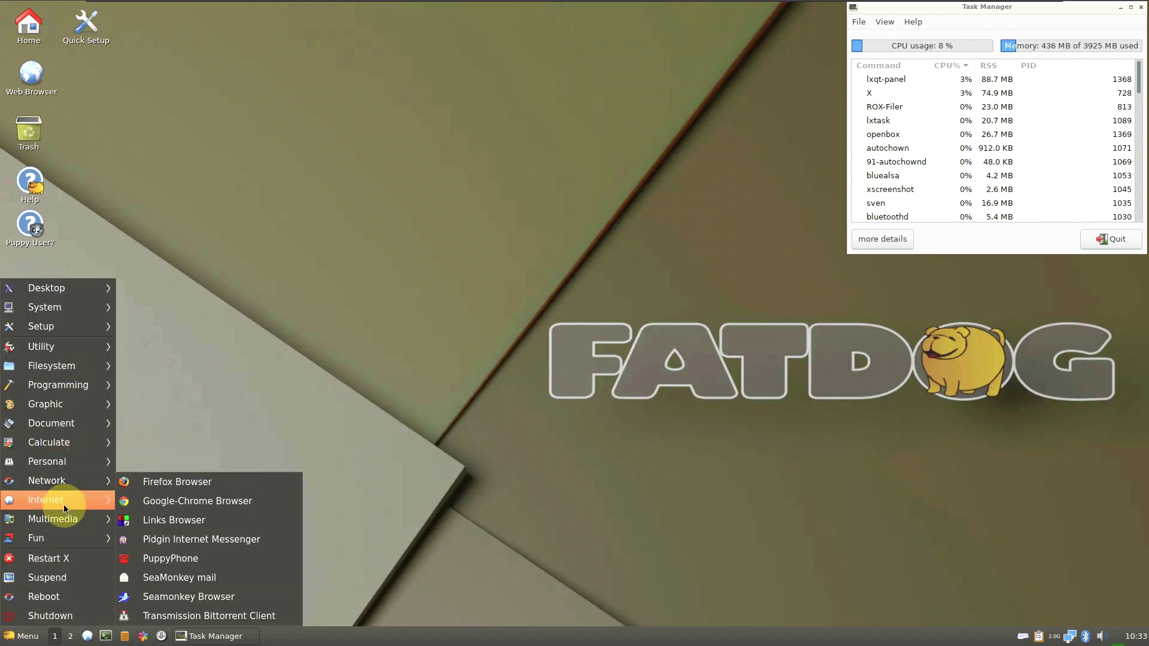
left_click(170, 487)
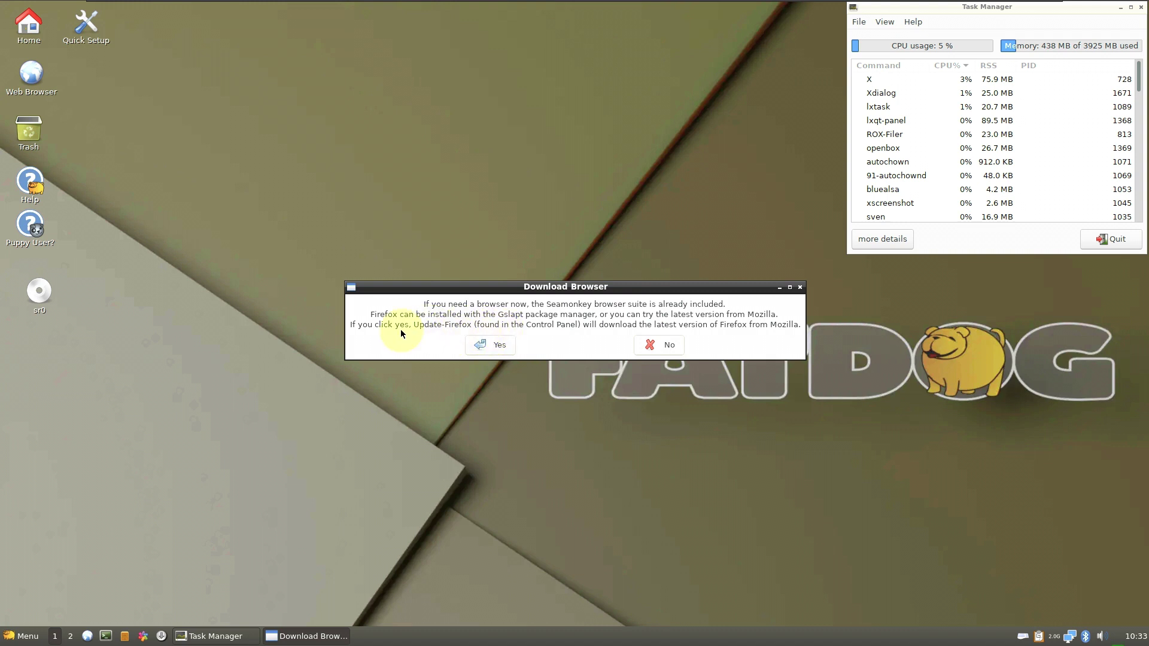
left_click(671, 343)
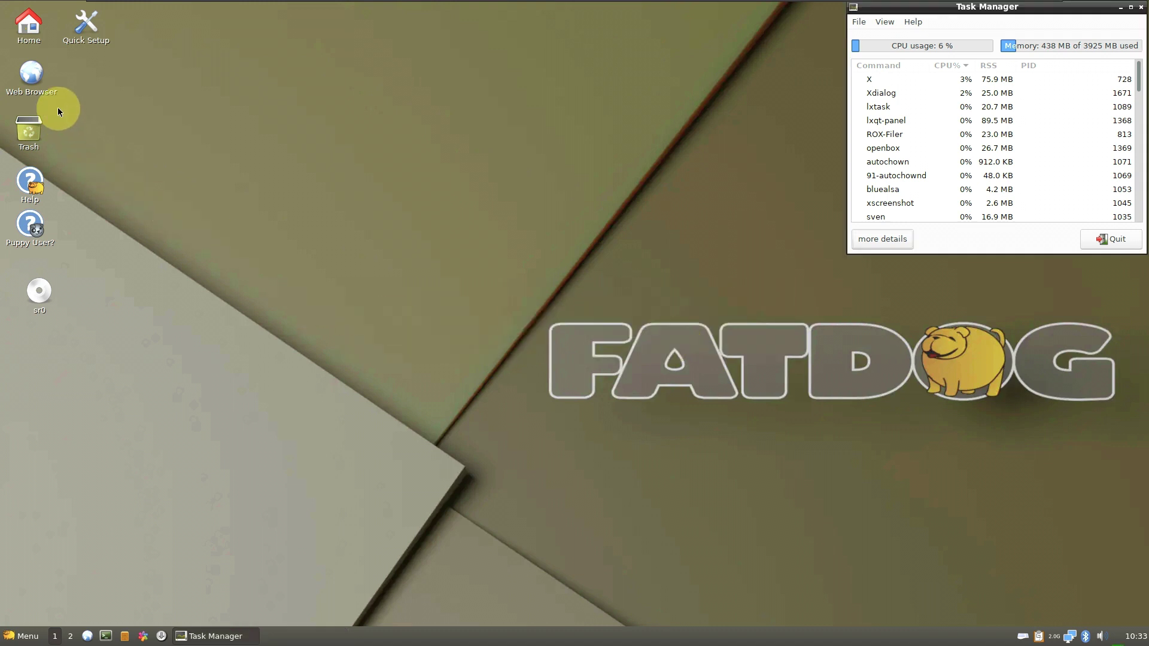
- Launch the web browser from its desktop shortcut, dismissing the shortcut's options
right_click(38, 70)
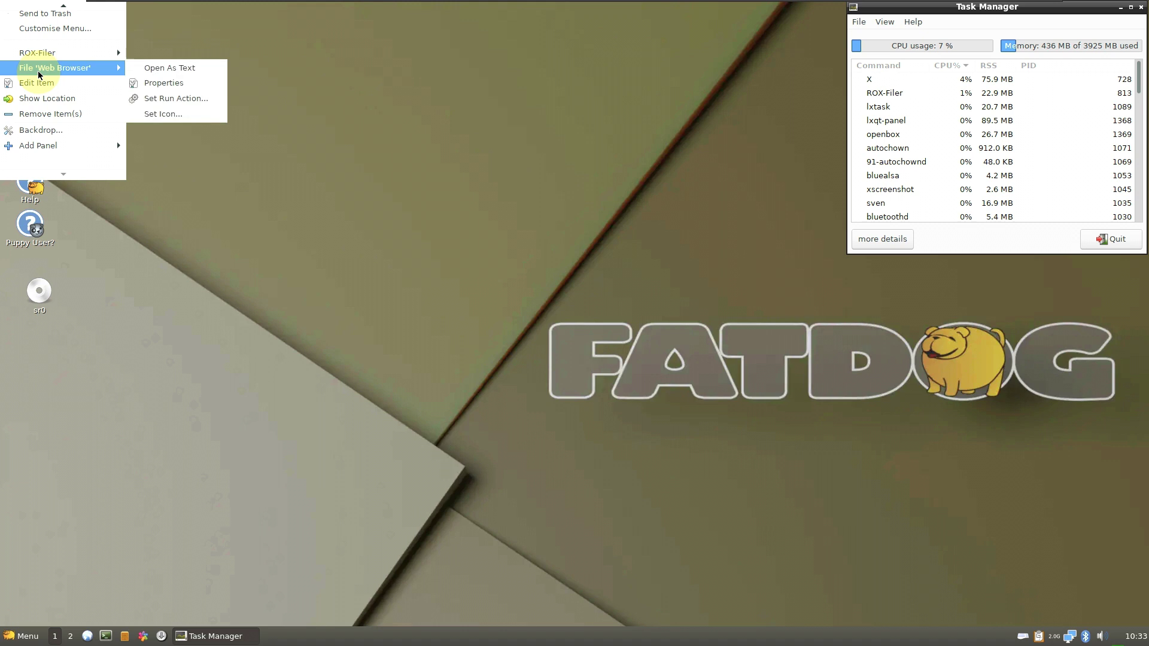
left_click(343, 267)
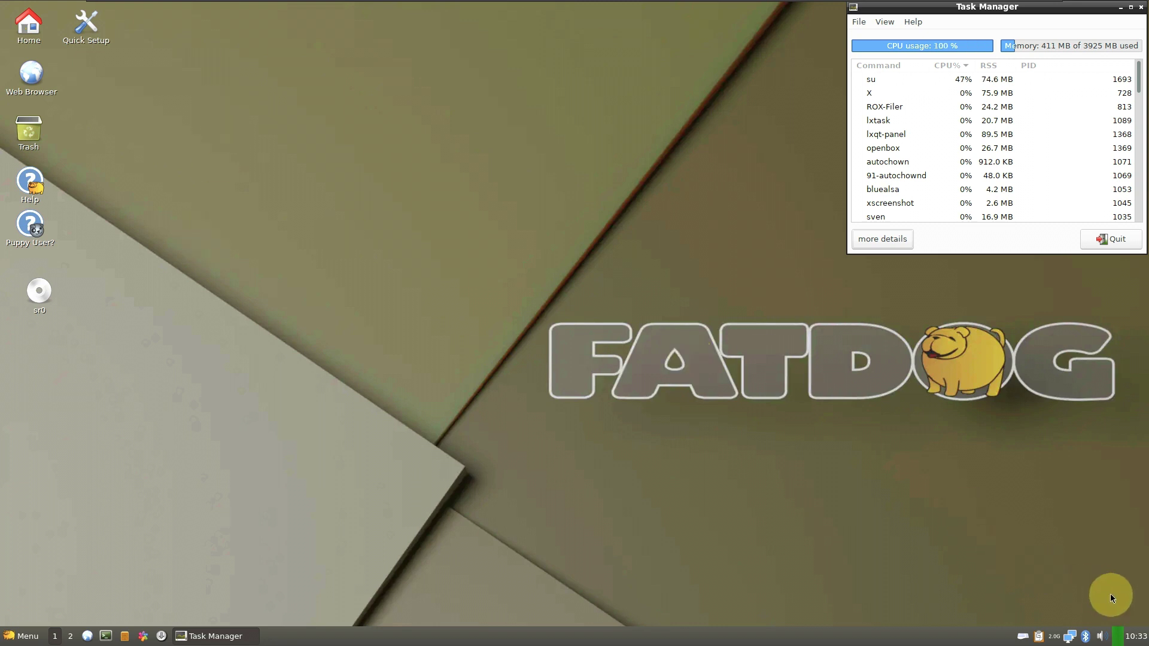
left_click(1136, 636)
left_click(1136, 636)
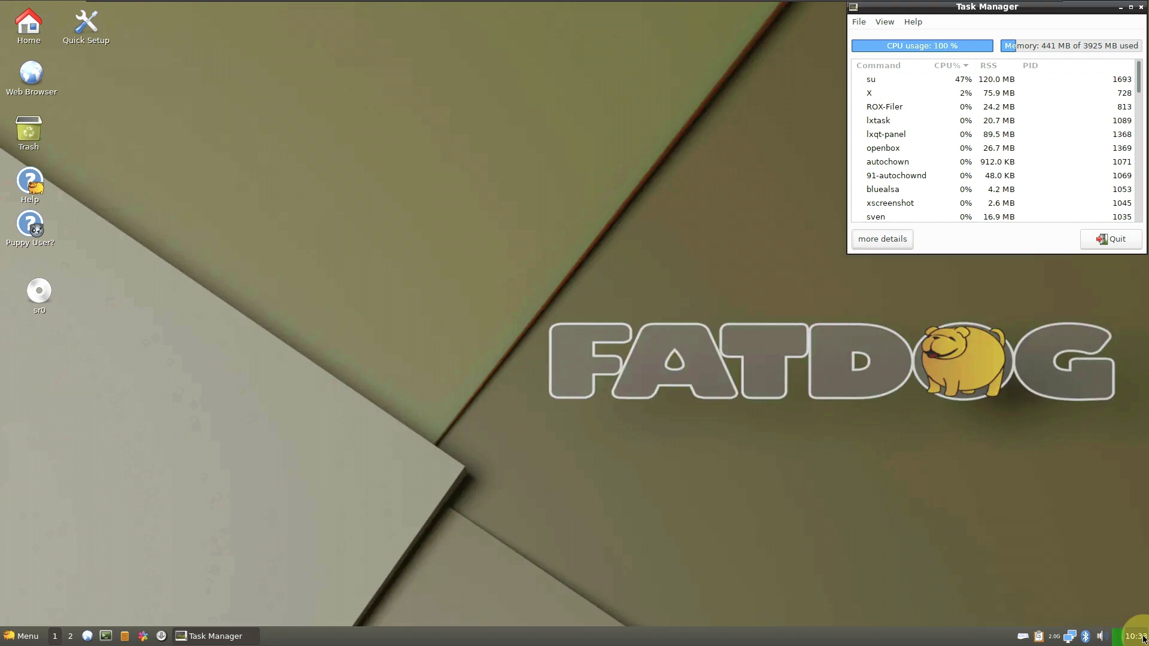
left_click(1102, 638)
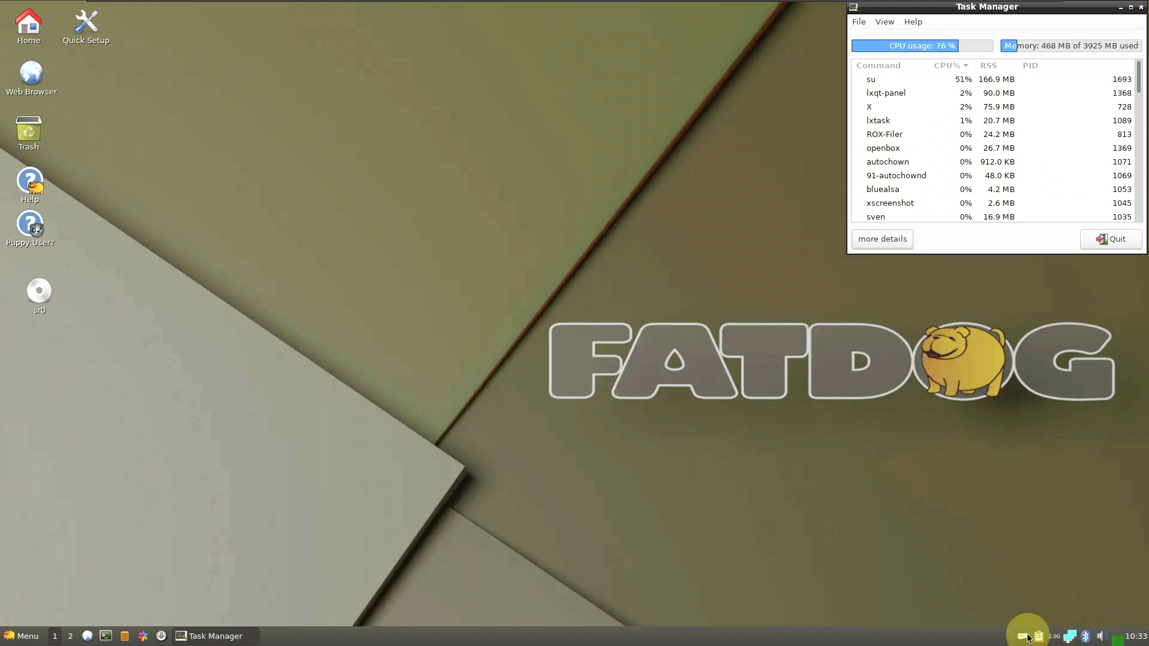
right_click(874, 638)
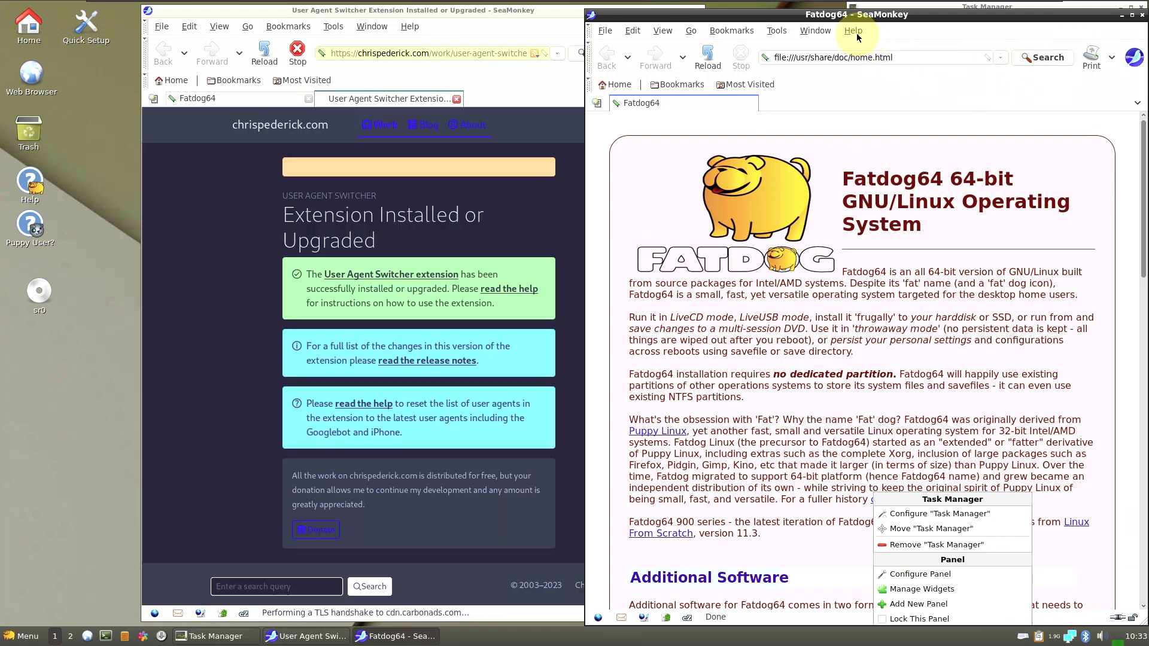
- View SeaMonkey's About page in the front browser window and close that window
left_click(855, 32)
left_click(881, 137)
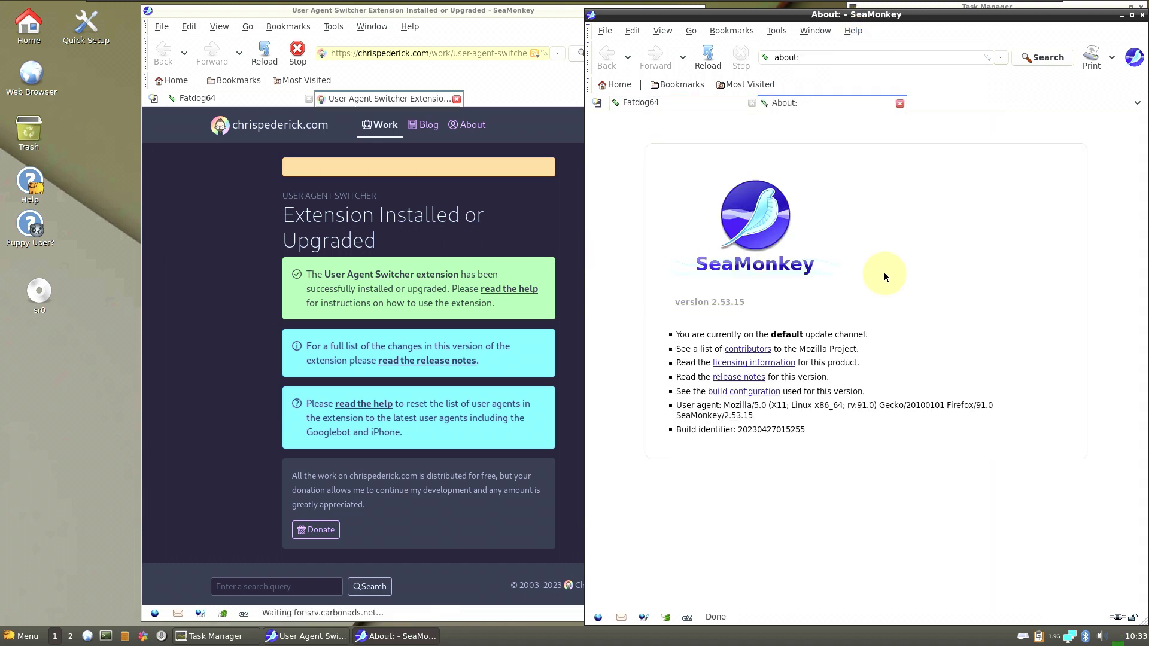
left_click(750, 108)
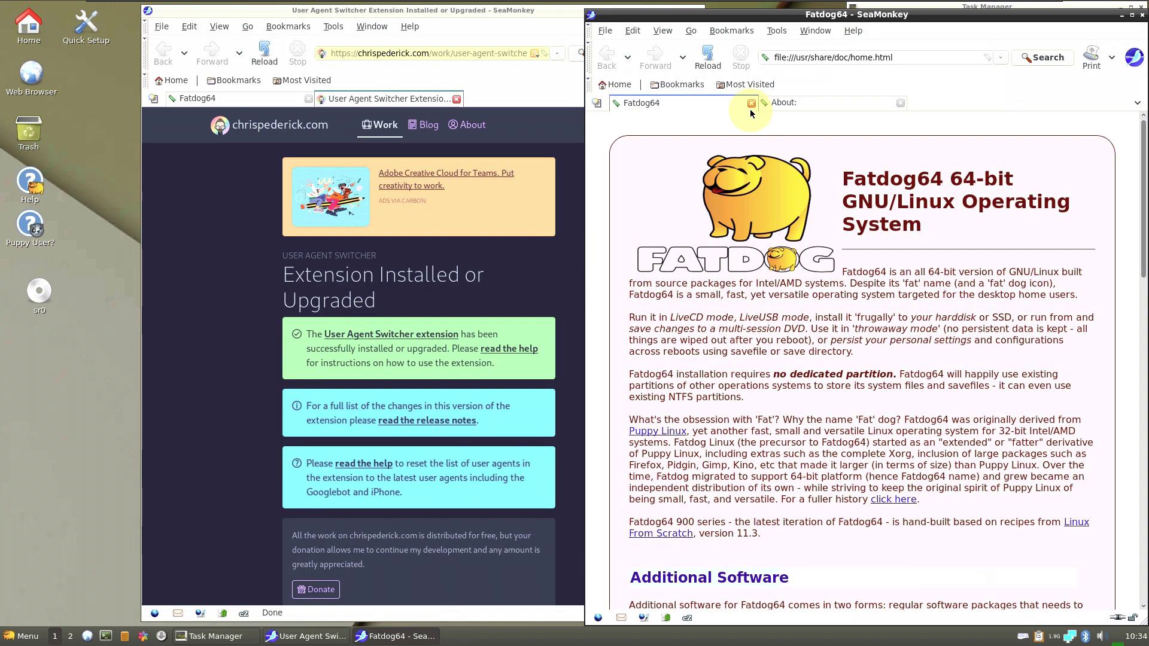
left_click(752, 103)
left_click(752, 104)
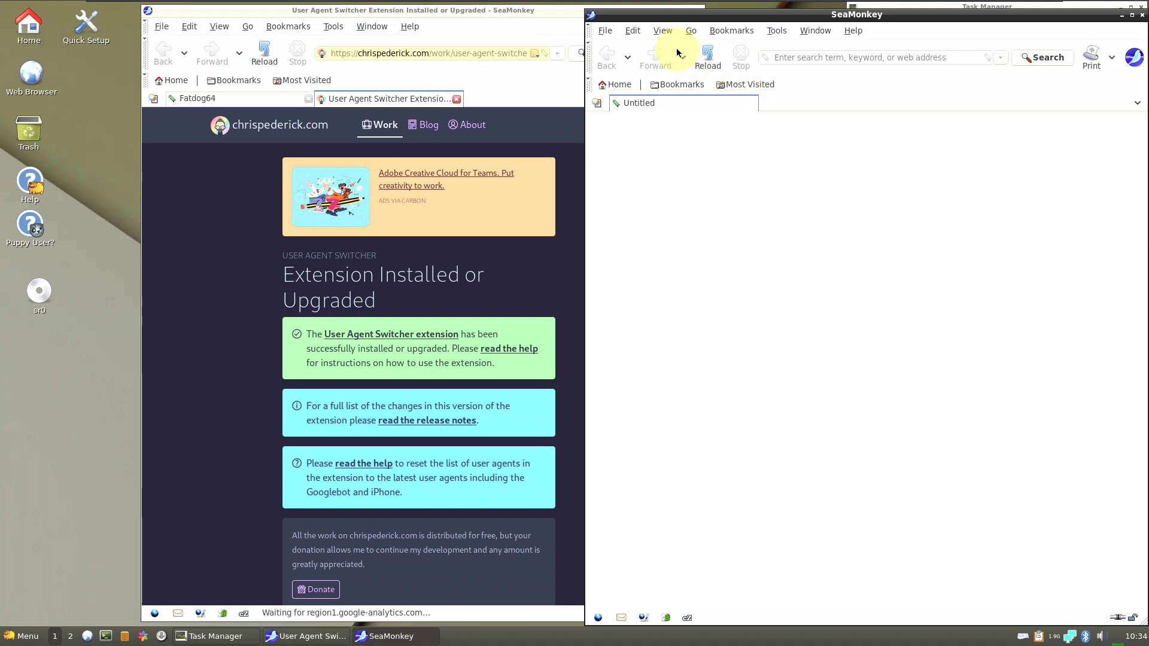
left_click(1141, 18)
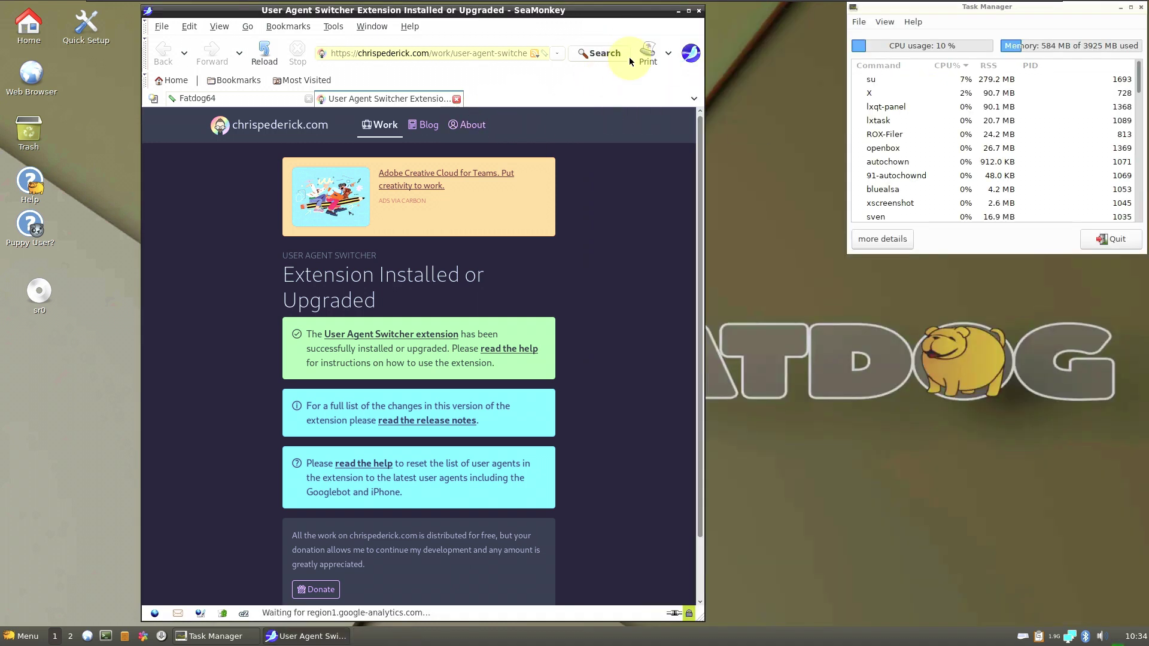
- Close the User Agent Switcher extension page and look through the Fatdog64 home page from start to end
left_click(458, 100)
scroll(386, 188, "down", 3)
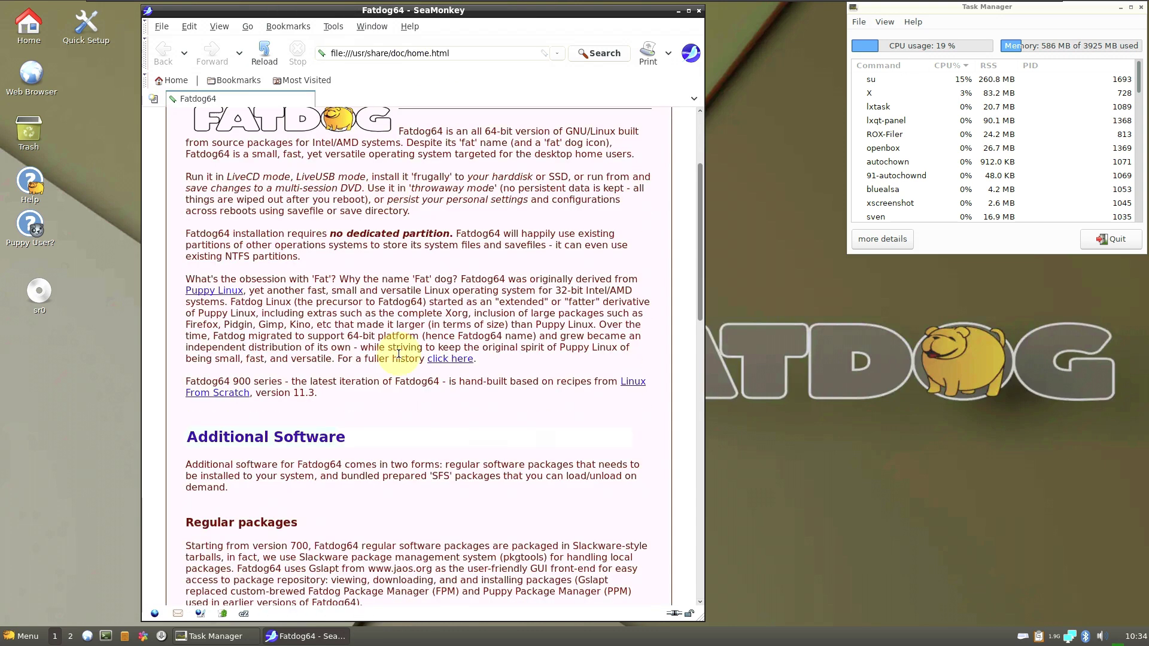
scroll(399, 353, "down", 10)
scroll(381, 365, "down", 8)
scroll(381, 366, "up", 10)
scroll(381, 365, "up", 12)
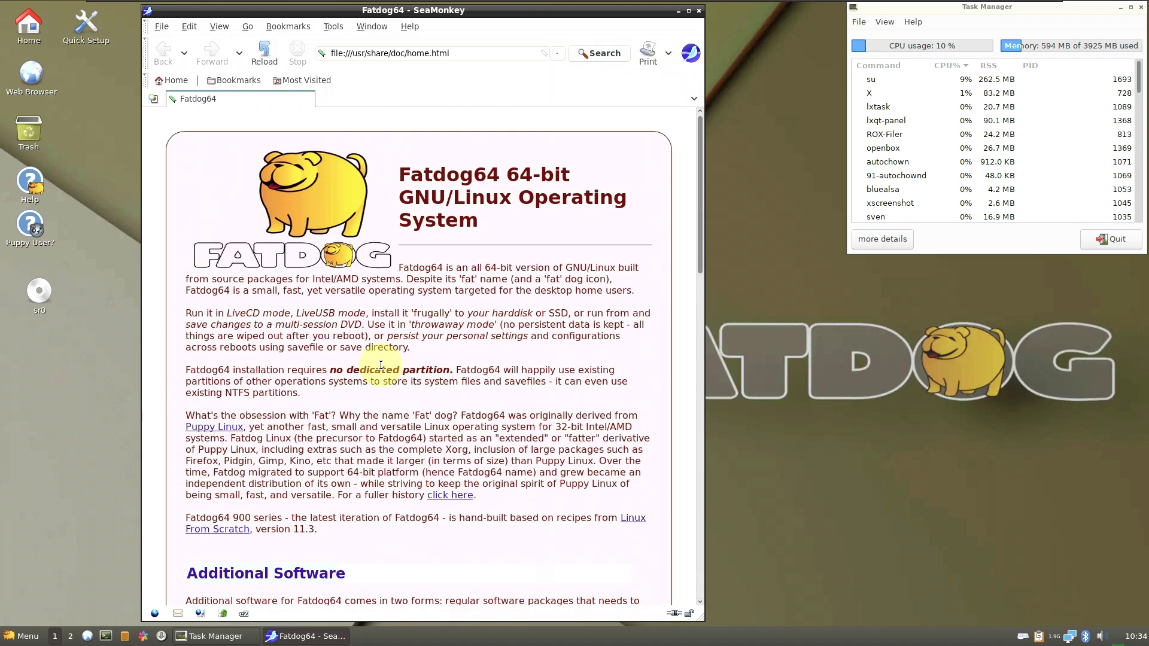
- Go to google.com in the SeaMonkey browser
left_click(375, 52)
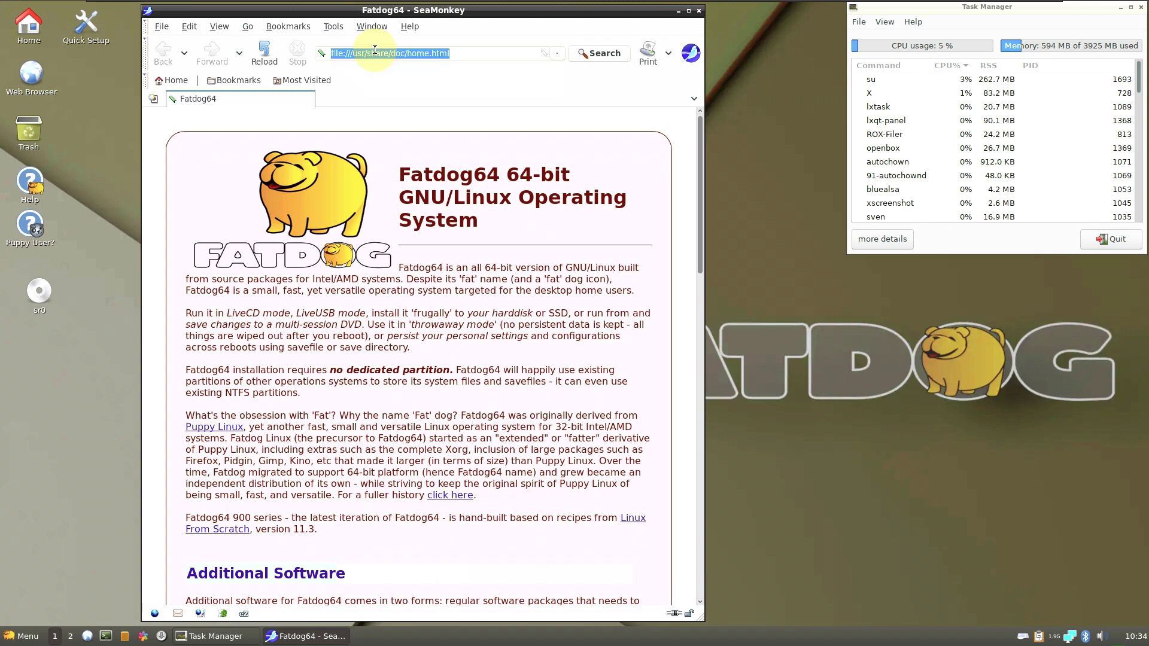
type("fatdo")
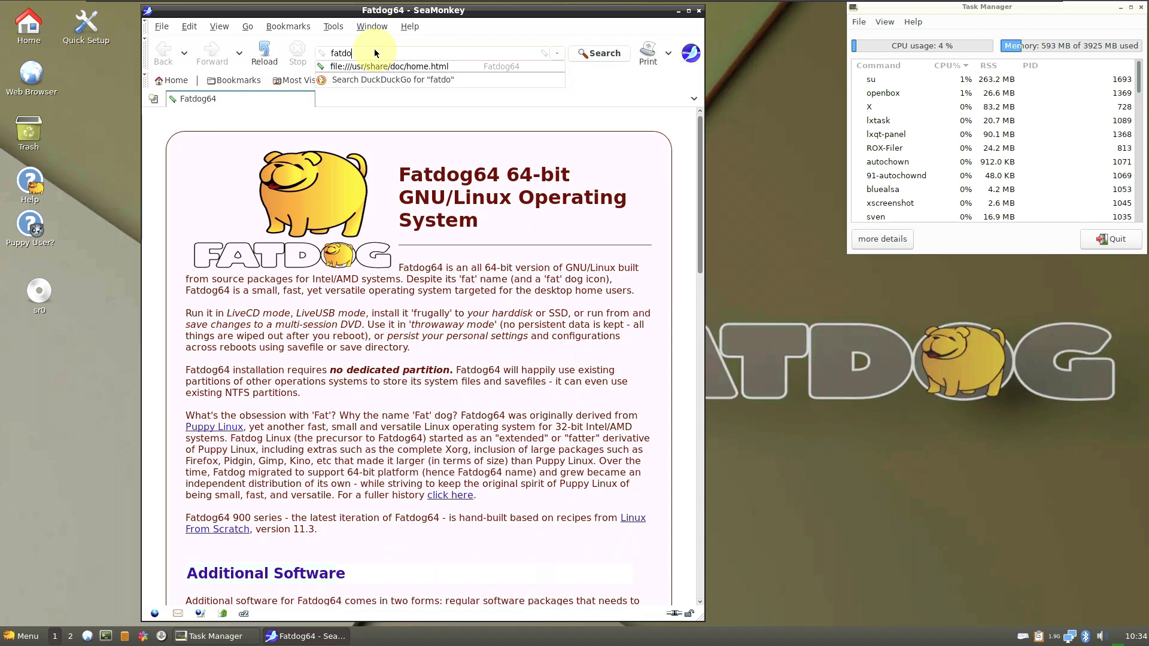
type("d")
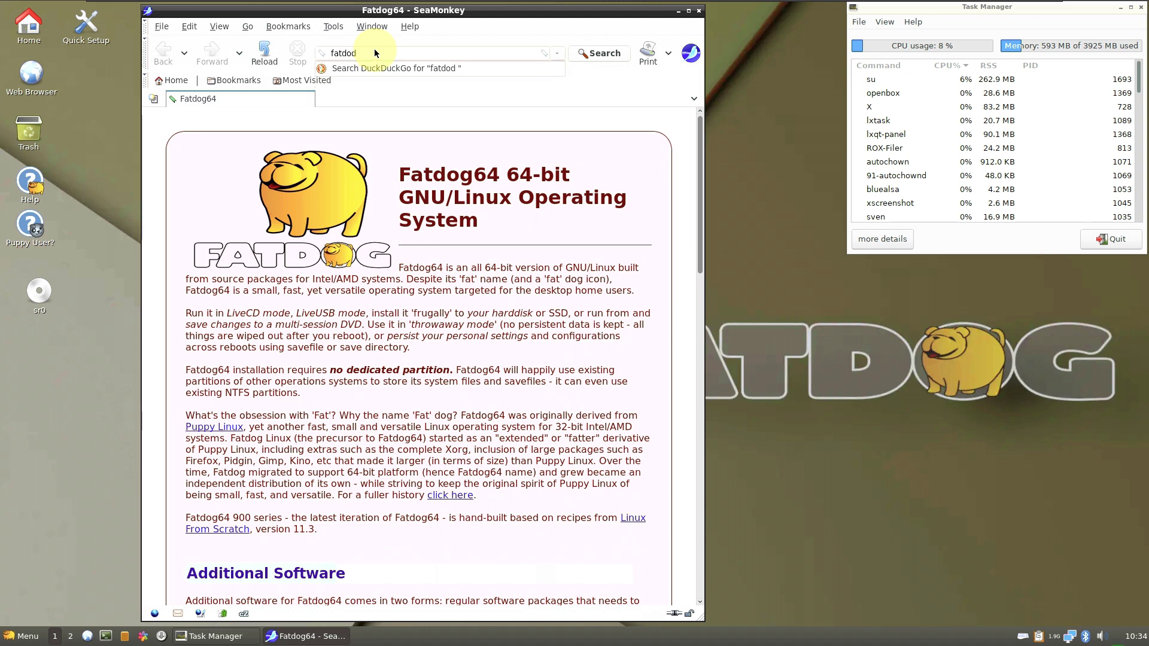
key("ctrl+a")
type("google.com")
key("Return")
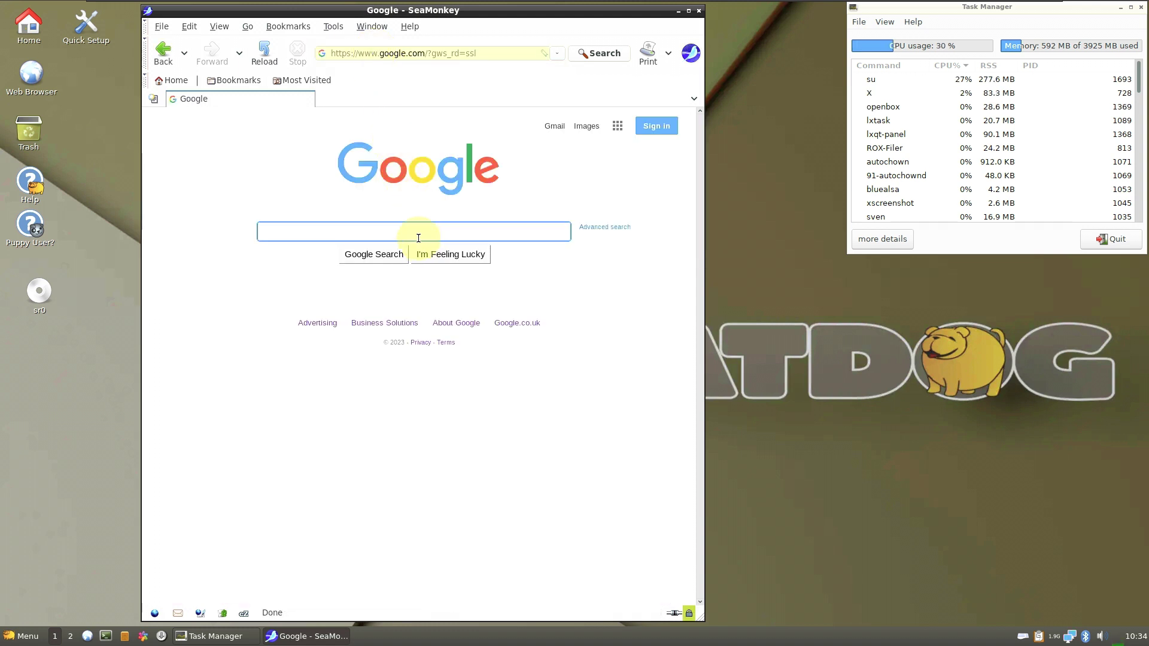
- Search Google for "fatdog linux" and accept all cookies on the consent page
type("fatdog ")
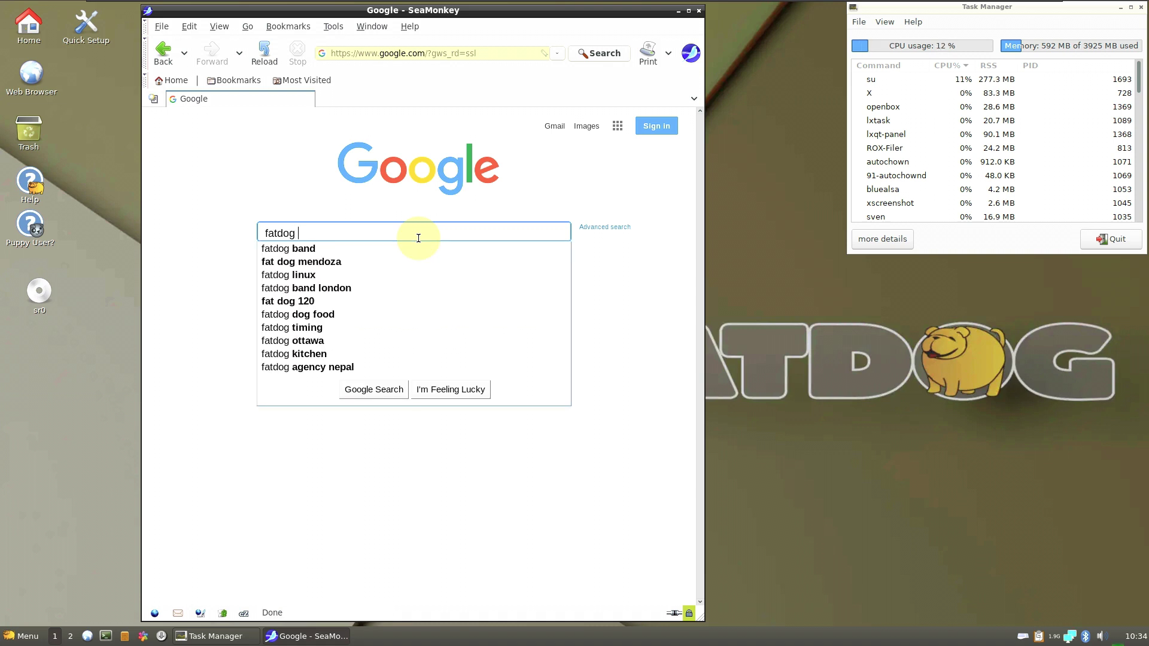
type("l")
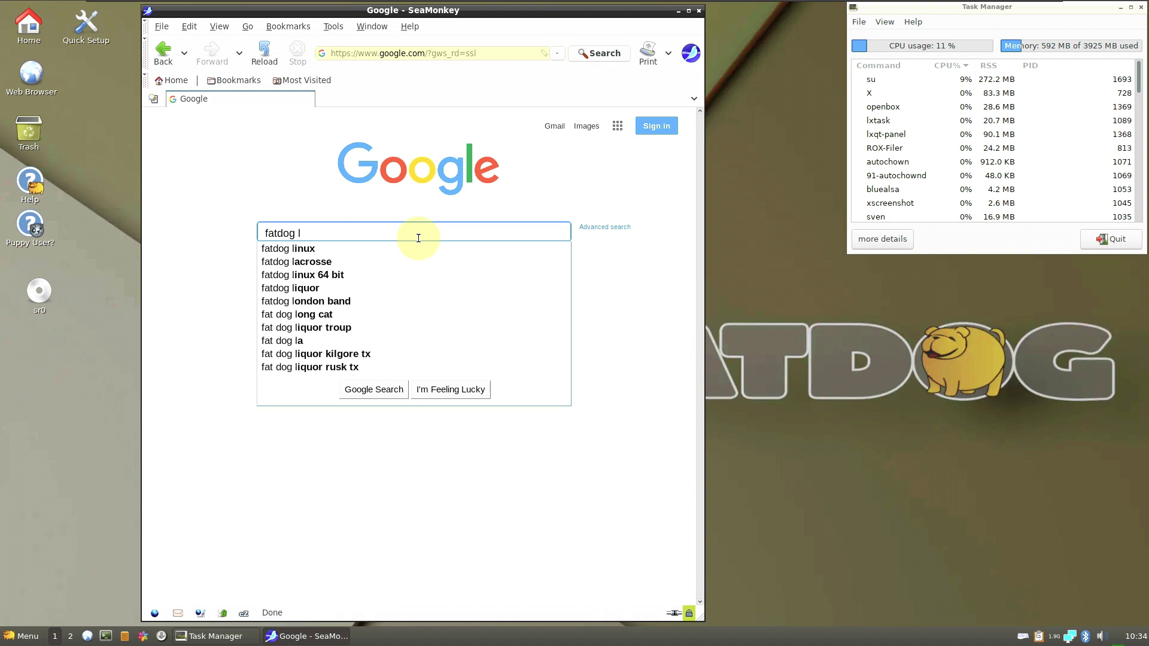
type("inux")
key("Return")
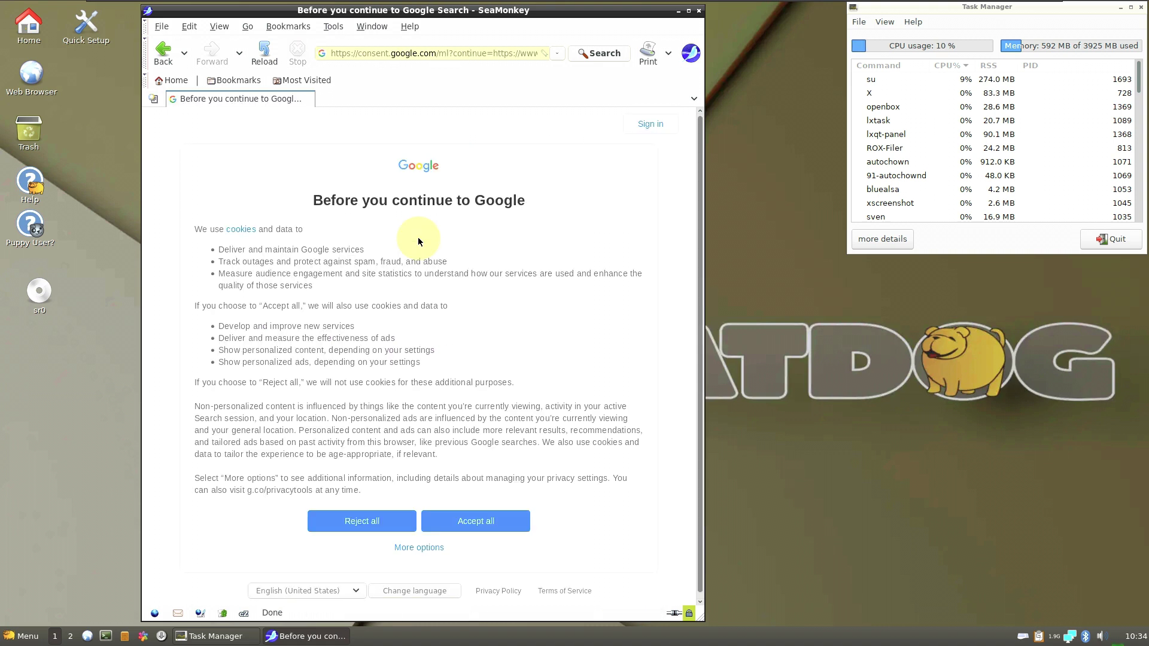
left_click(495, 520)
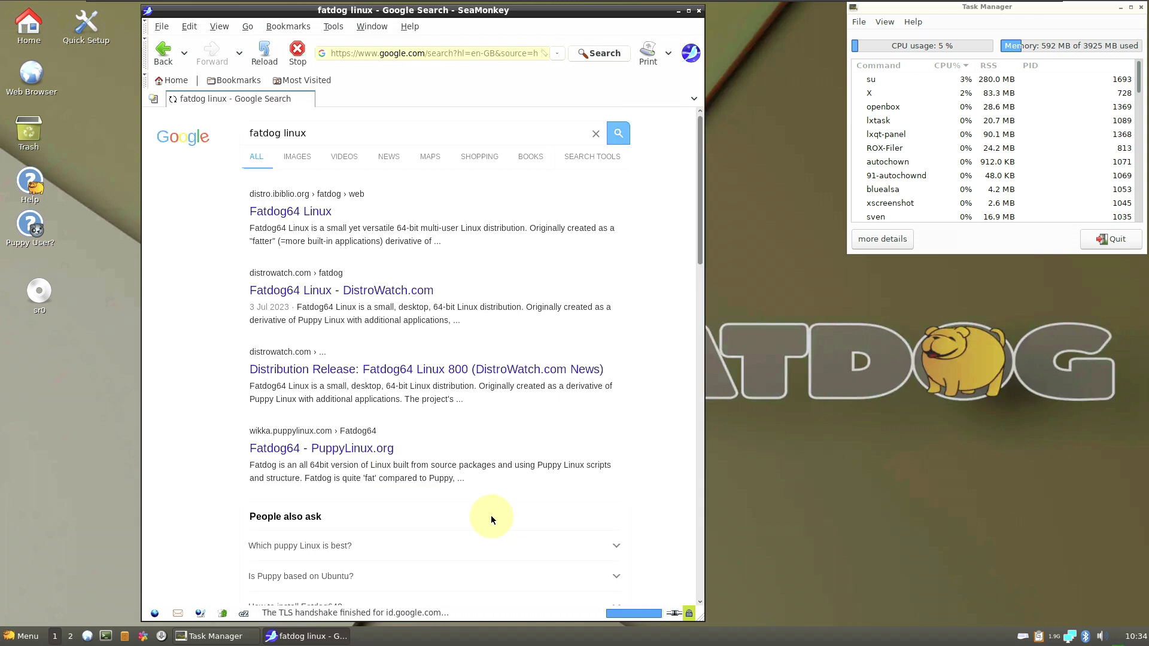
- Open the Fatdog64 Linux result on distro.ibiblio.org and read through to the minimum requirements in the Downloads section
left_click(312, 215)
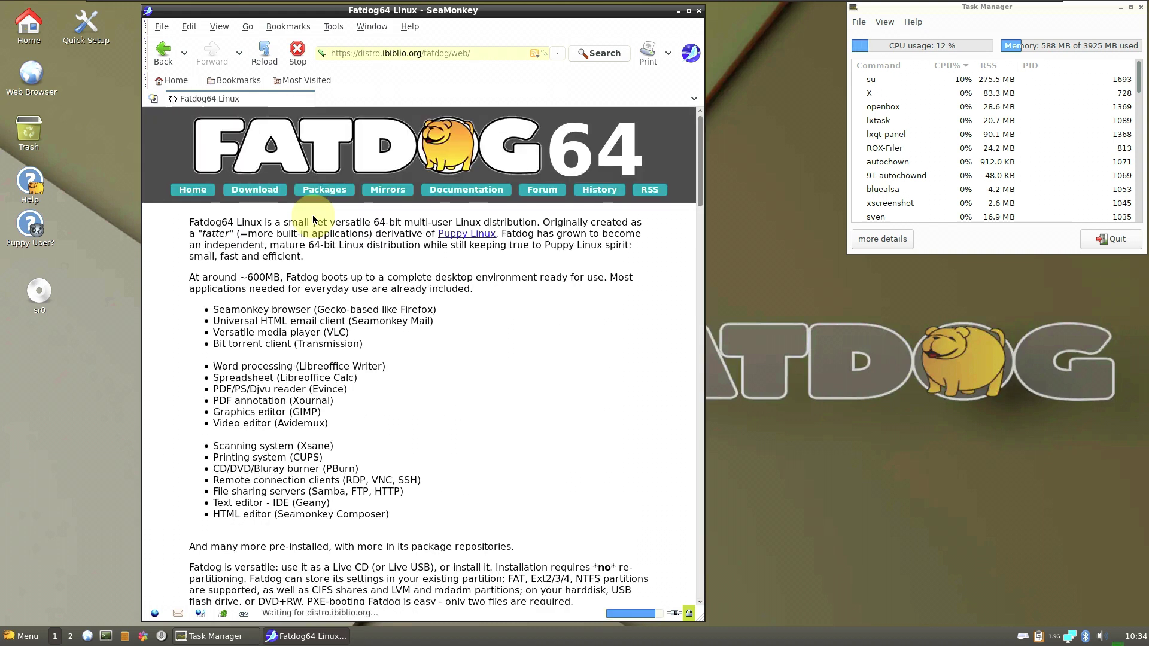
scroll(325, 280, "down", 2)
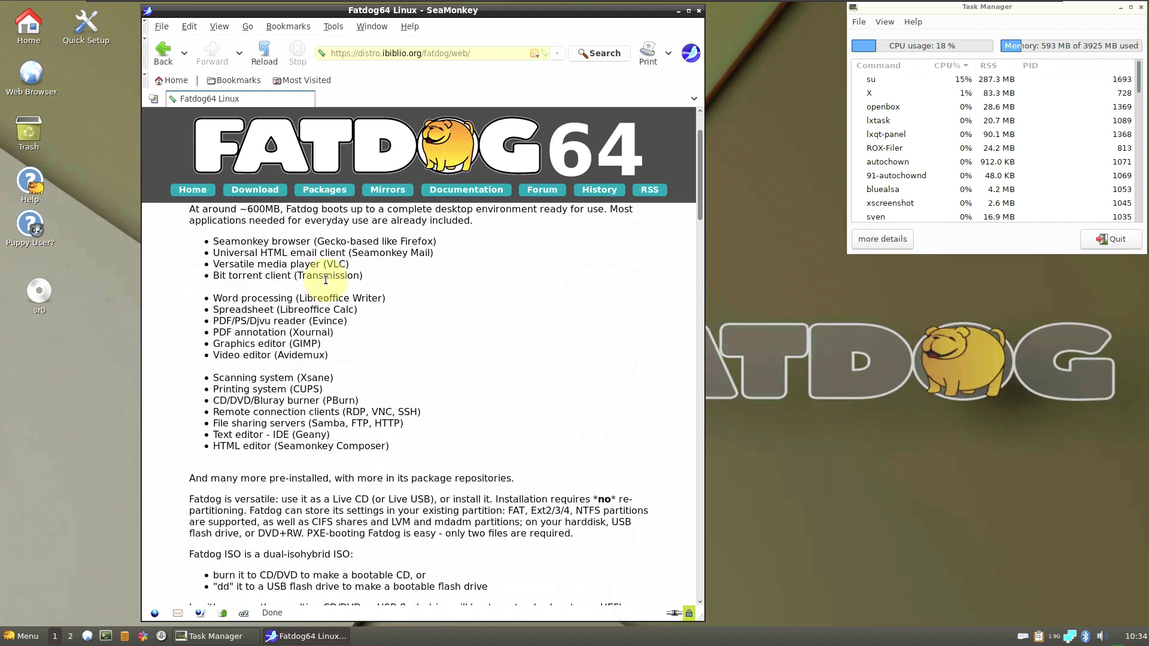
scroll(326, 280, "up", 2)
scroll(326, 280, "down", 12)
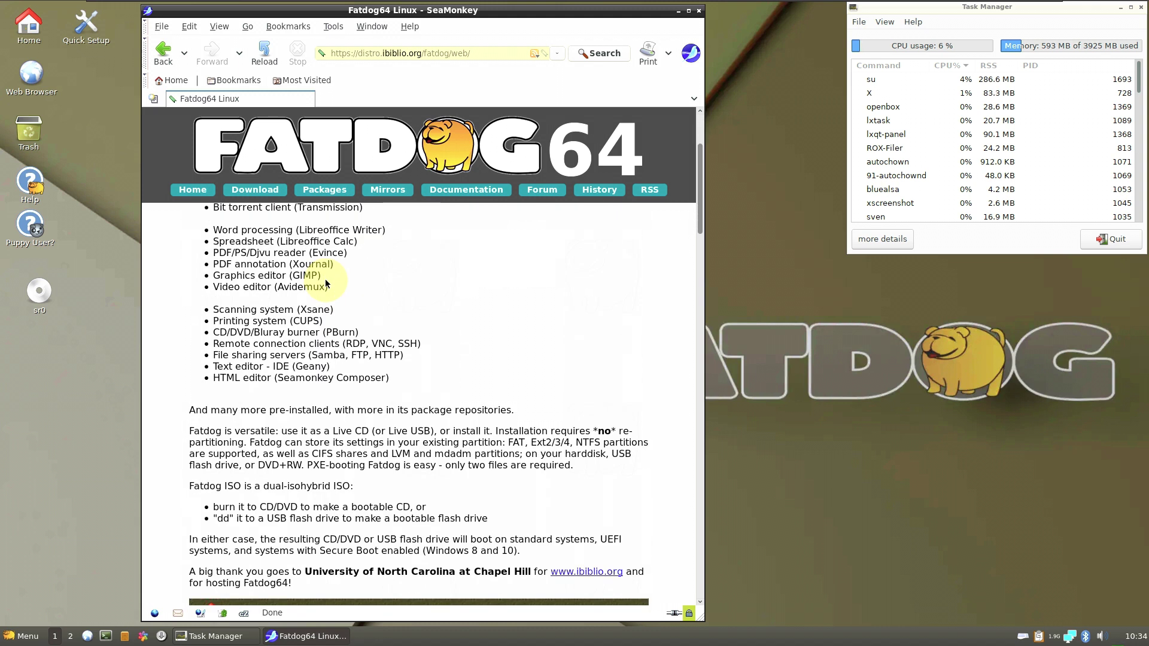
scroll(325, 281, "down", 9)
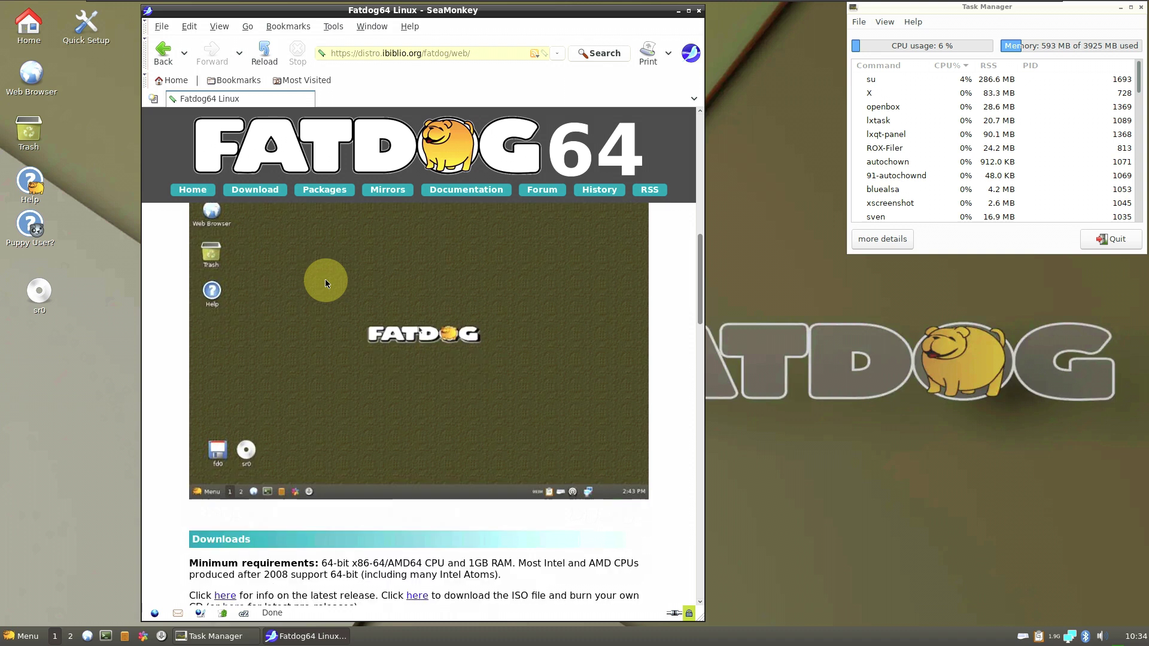
scroll(325, 279, "down", 4)
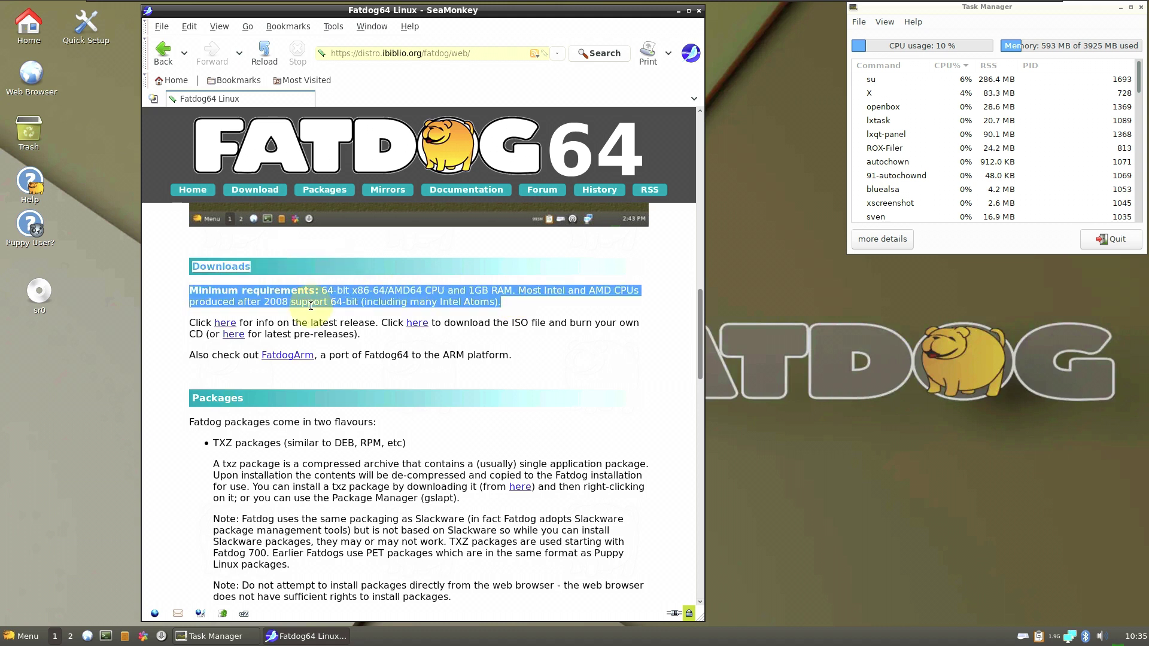
- Clear the text selection and open the information on the latest release from the Downloads section
left_click(506, 356)
scroll(398, 352, "down", 1)
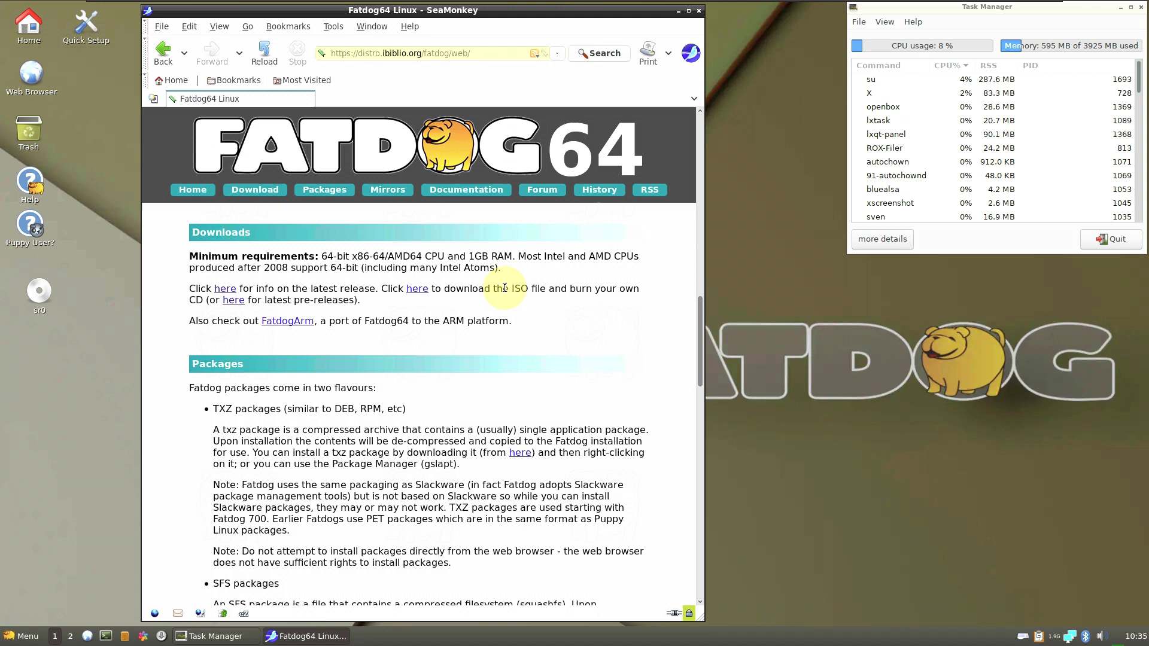
left_click(227, 289)
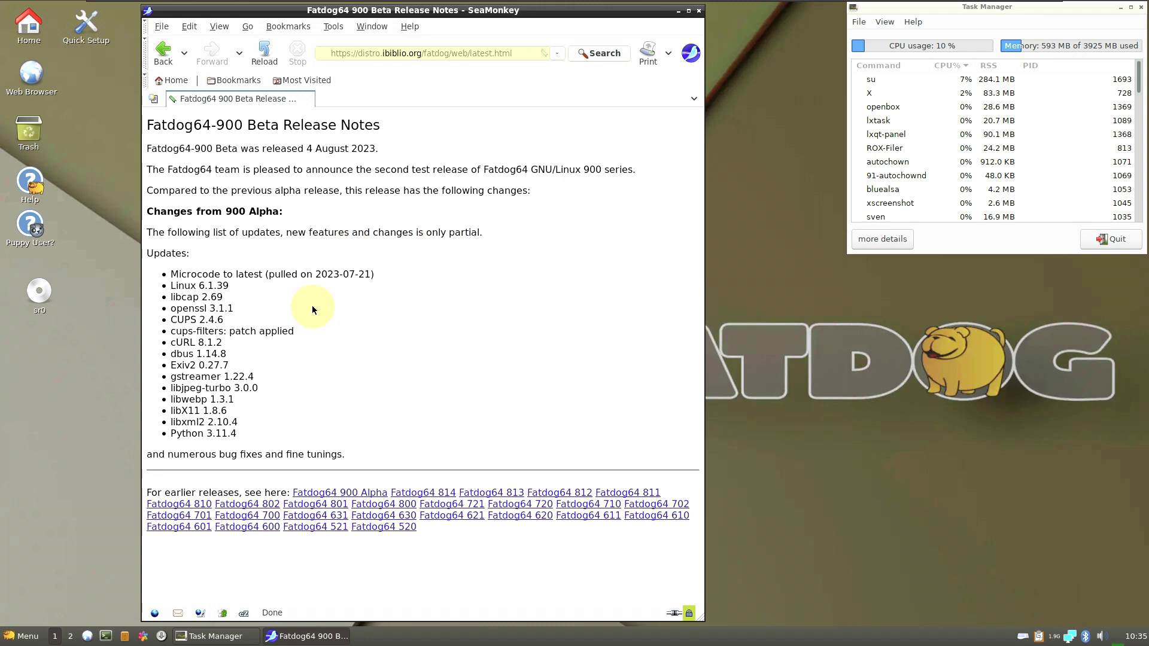
- Return from the release notes to the Fatdog64 page and open the ISO download directory from the Downloads section
left_click_drag(285, 219, 140, 207)
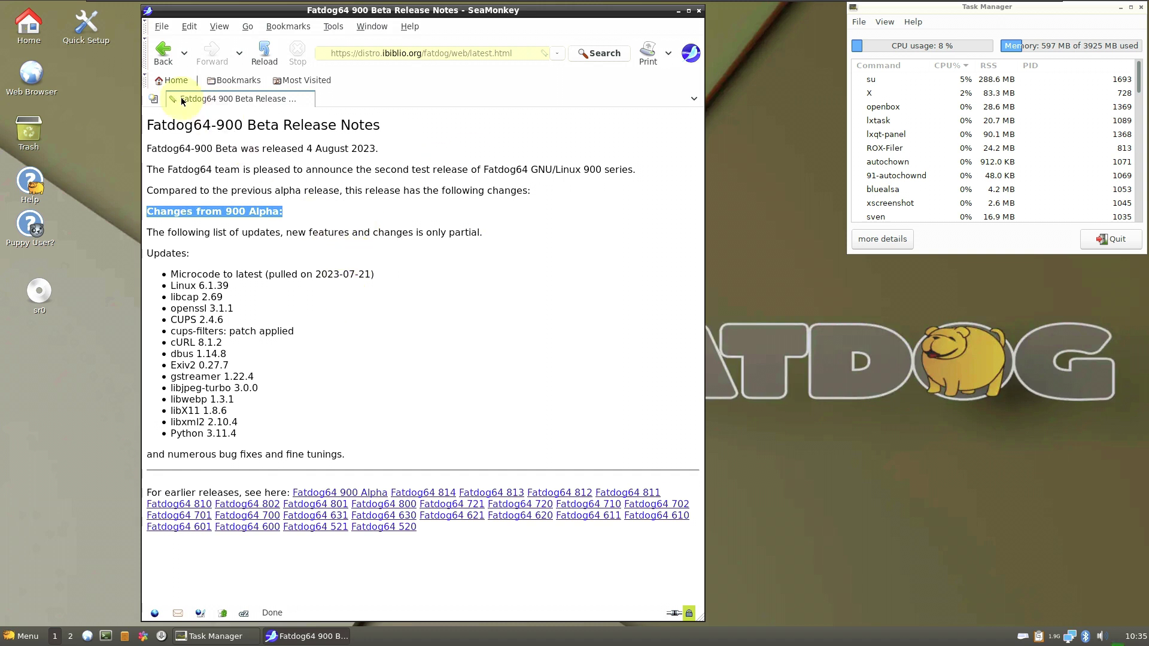
left_click(160, 53)
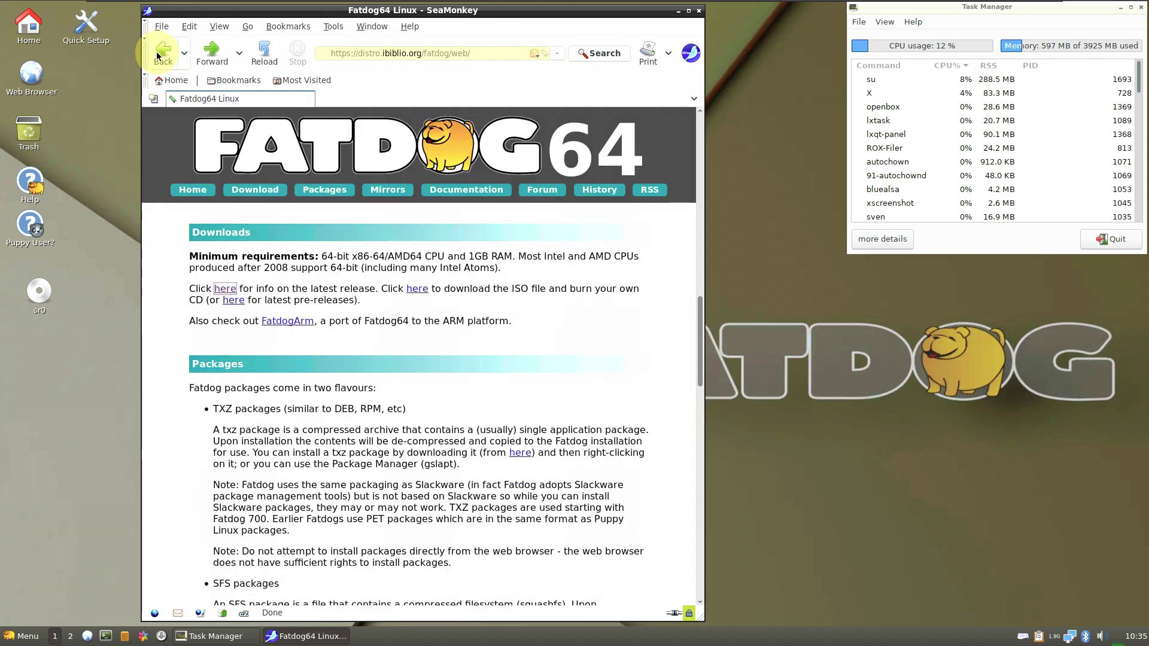
left_click(417, 289)
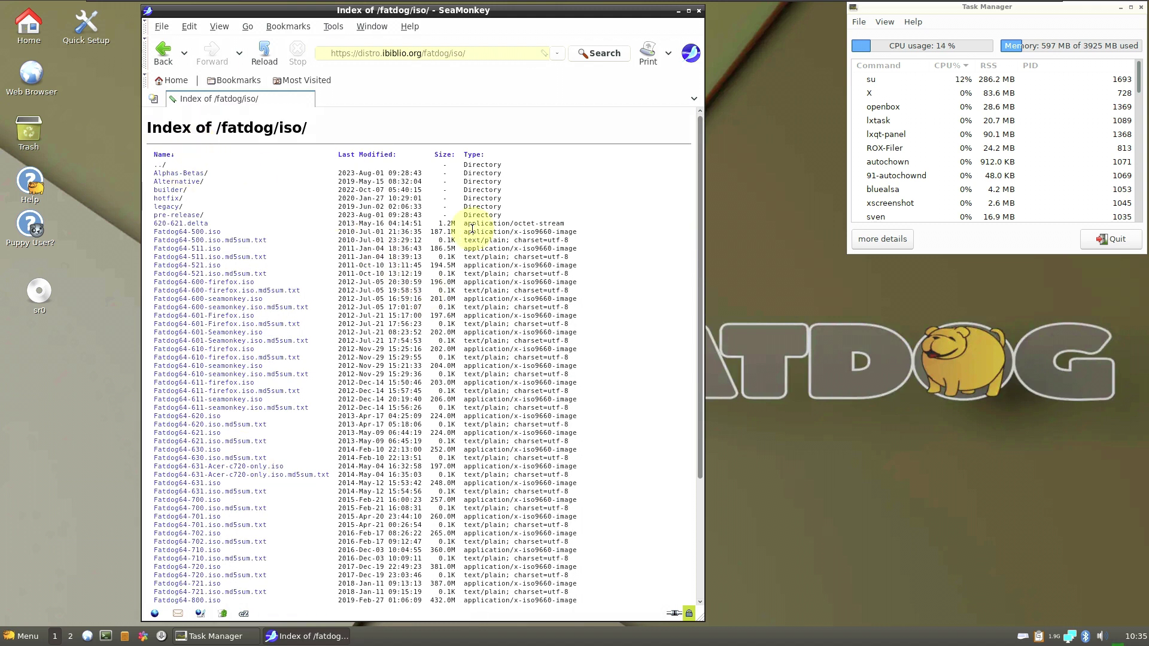
- Sort the ISO index by size, largest first, look through the files and open the 900beta folder inside Alphas-Betas
left_click(444, 155)
left_click(444, 157)
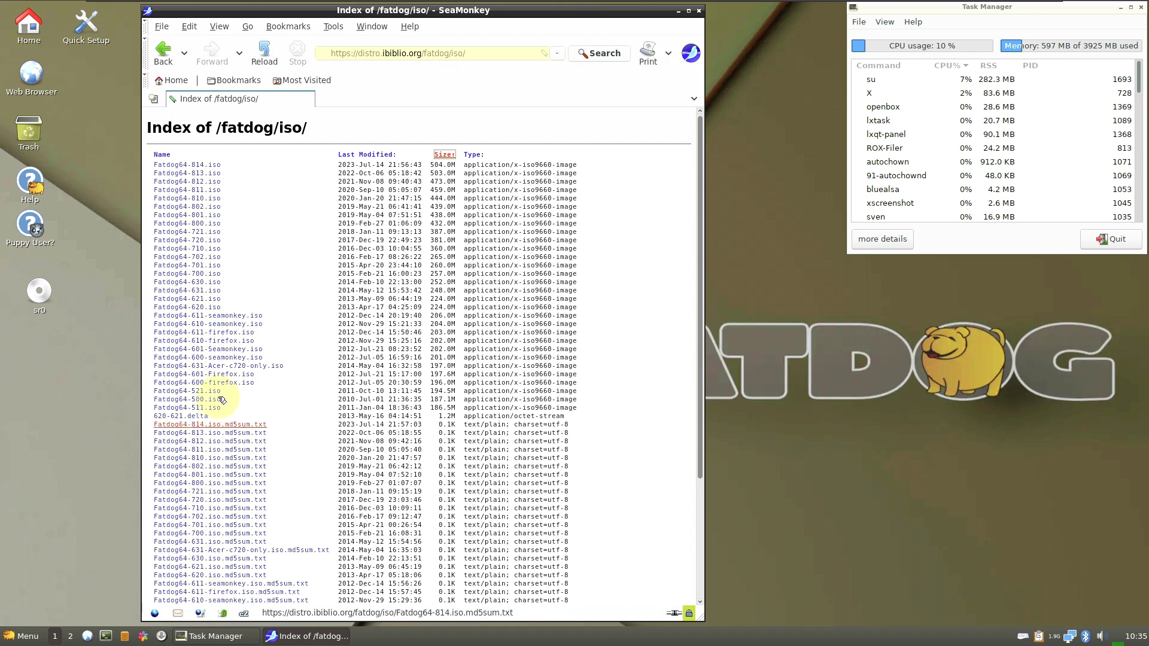
scroll(220, 392, "down", 5)
scroll(220, 386, "up", 5)
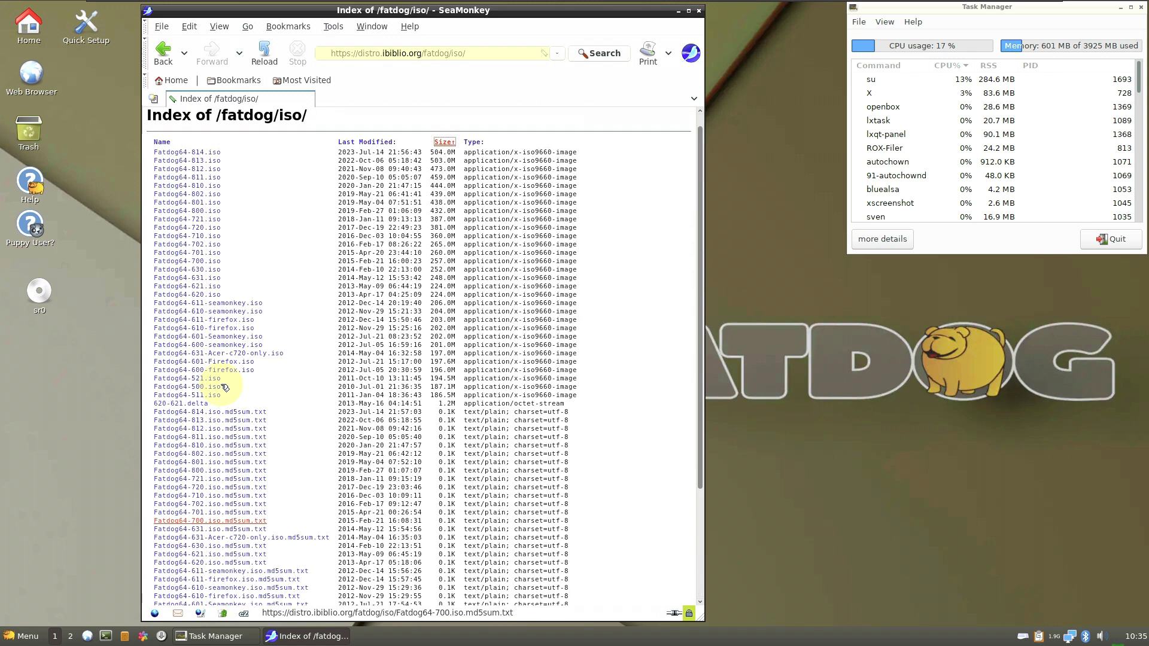
scroll(237, 289, "down", 5)
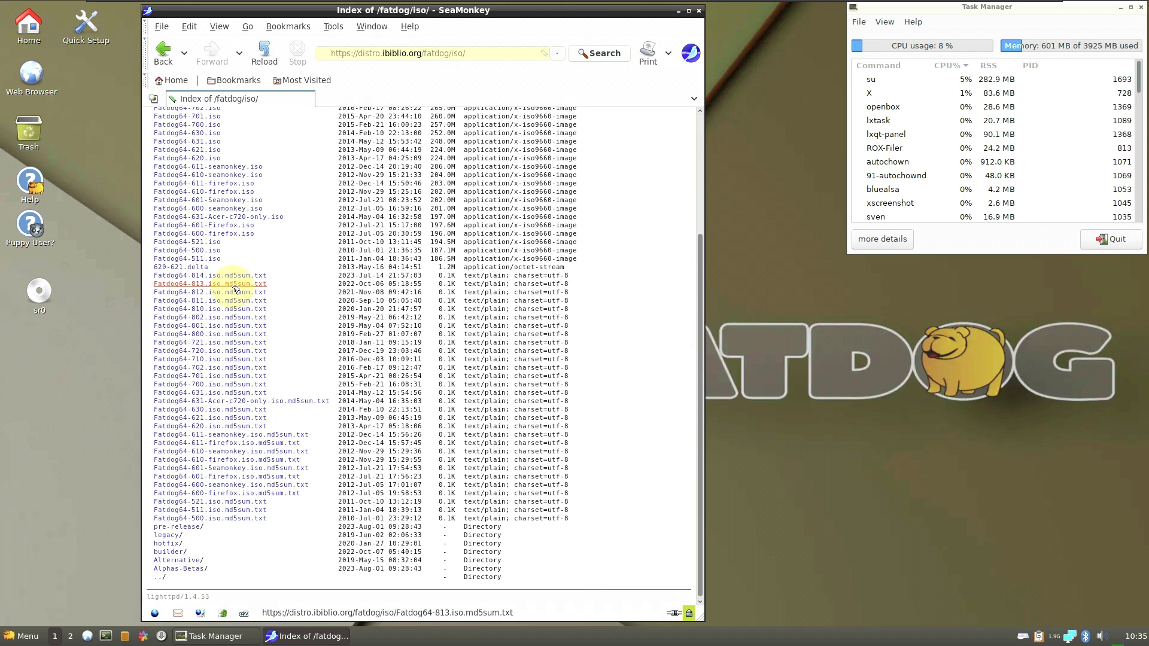
left_click(192, 570)
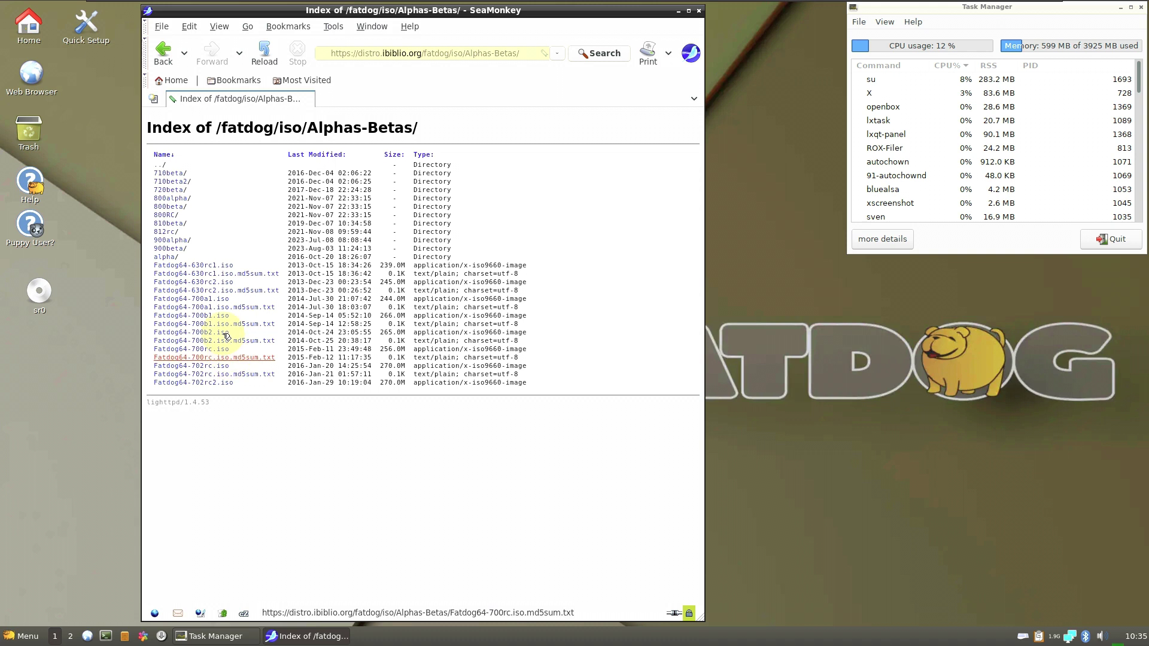
left_click(177, 253)
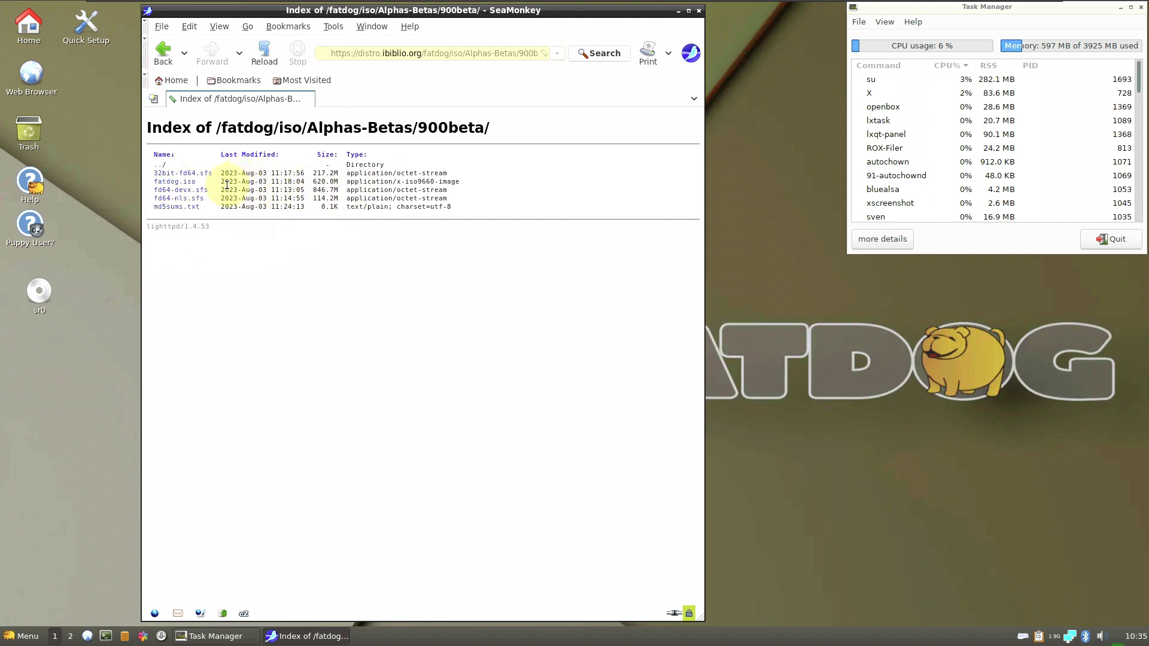
- Download fatdog.iso from the 900beta folder, choosing to save the file to the Desktop folder
left_click(187, 183)
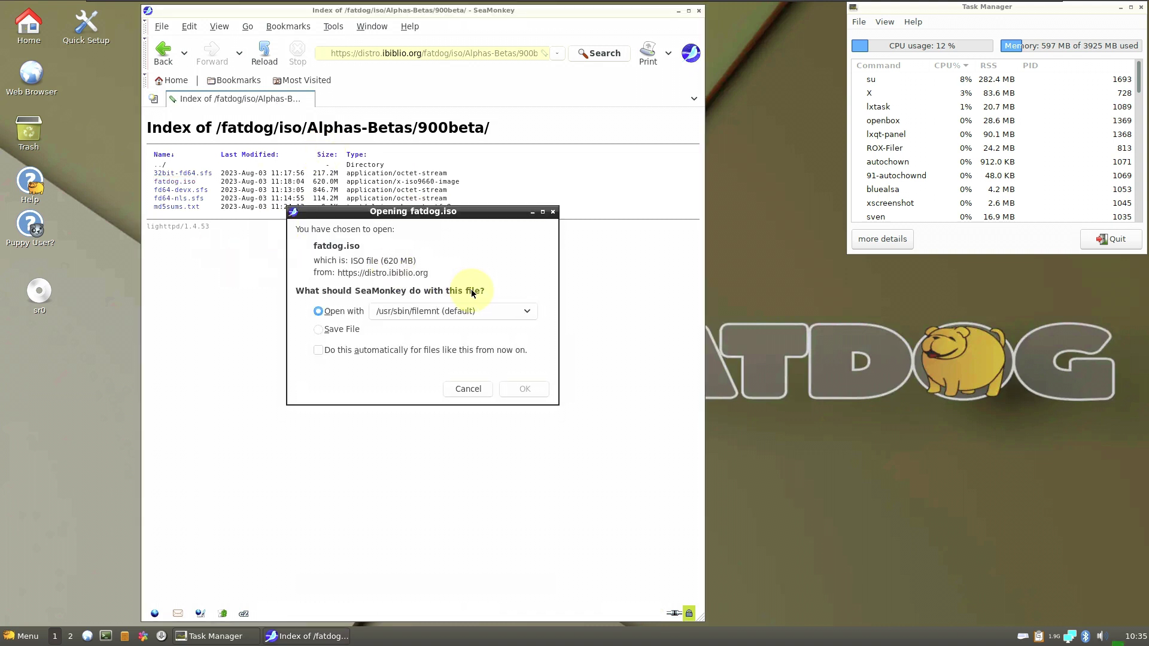
left_click(333, 329)
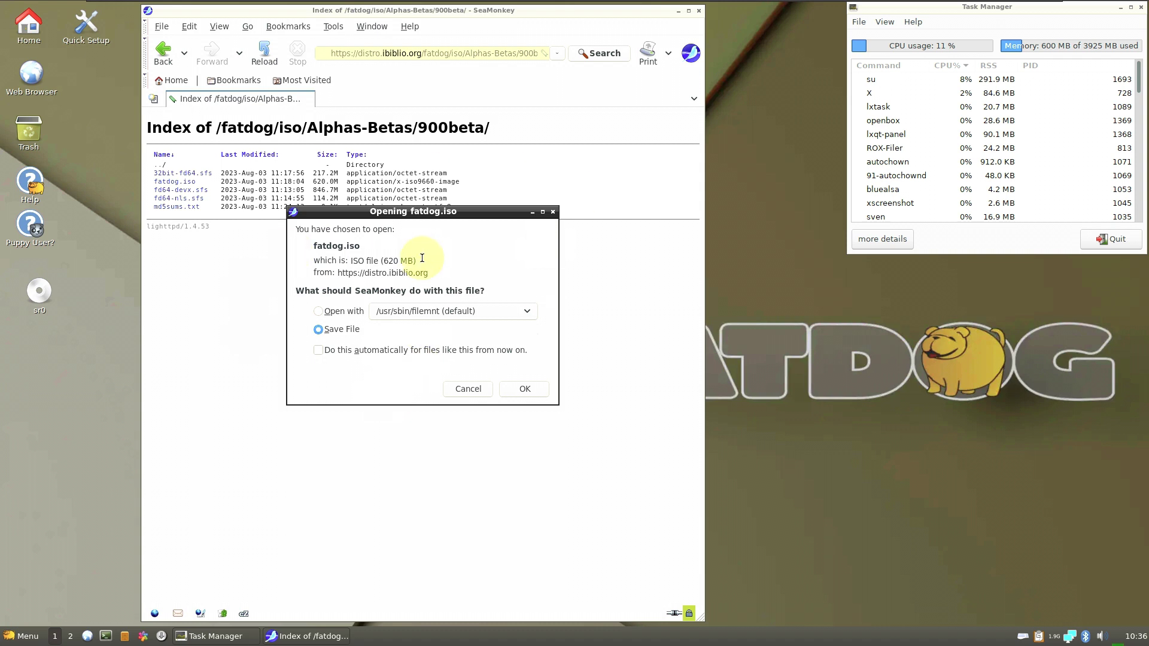
left_click_drag(422, 259, 291, 240)
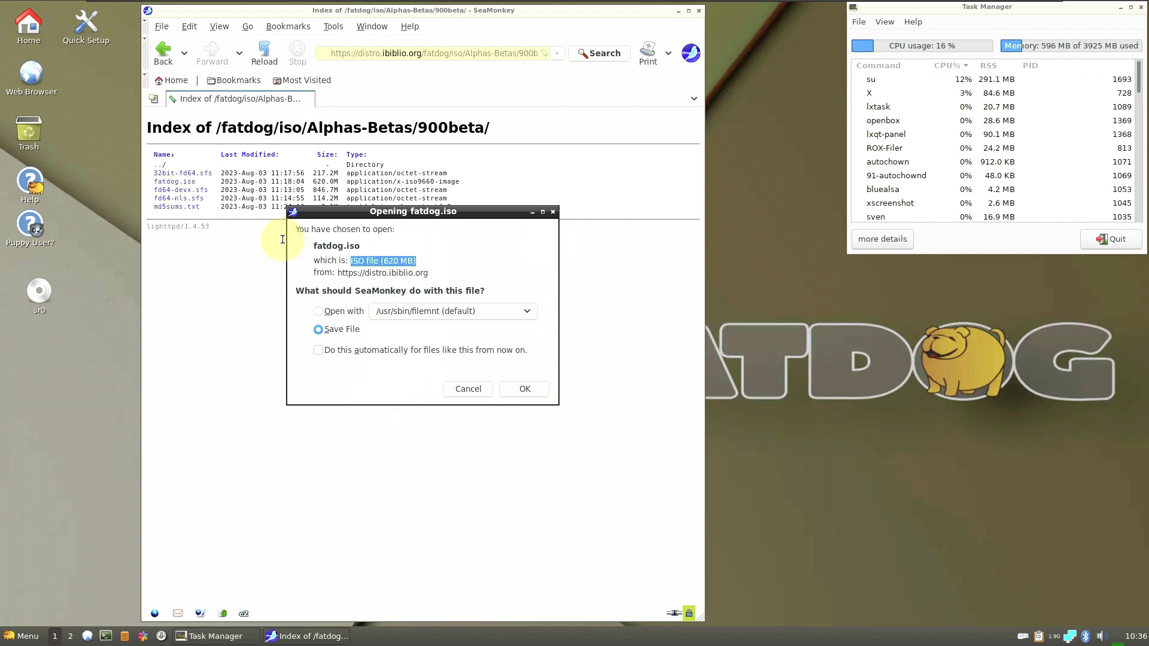
left_click(519, 387)
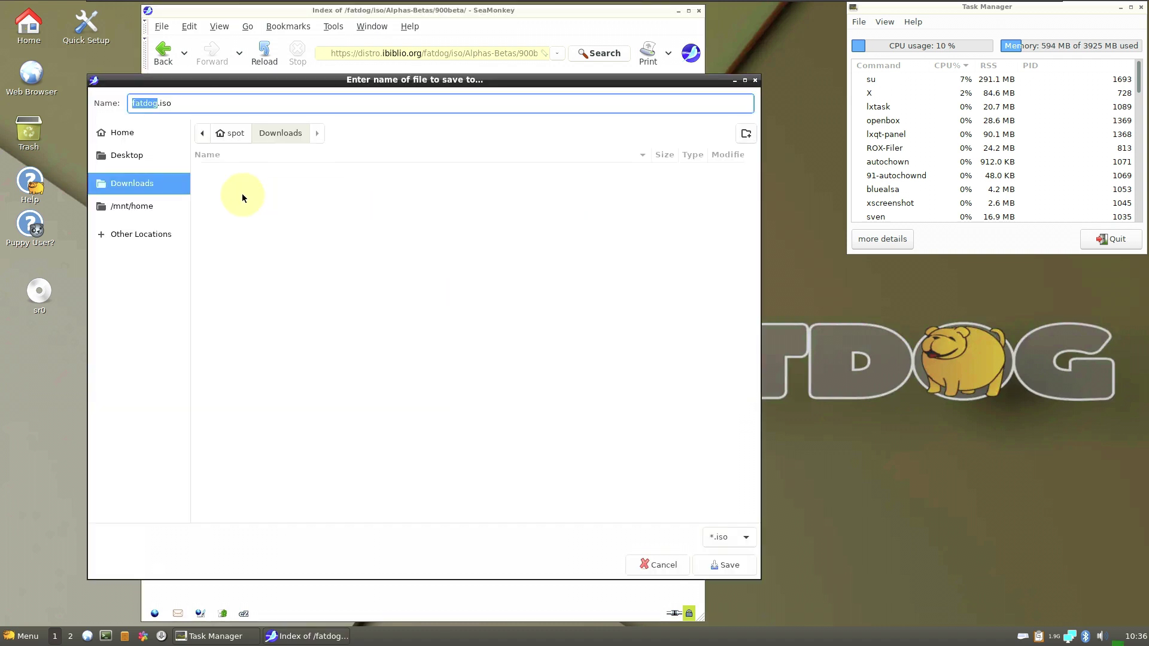
left_click(129, 162)
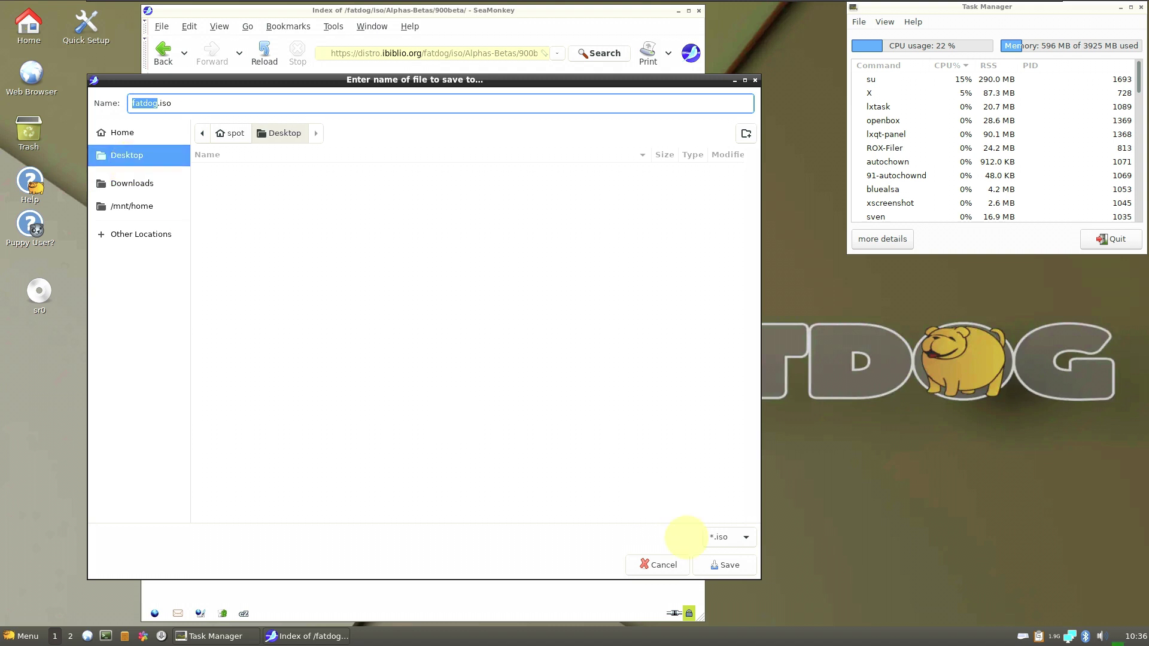
left_click(727, 565)
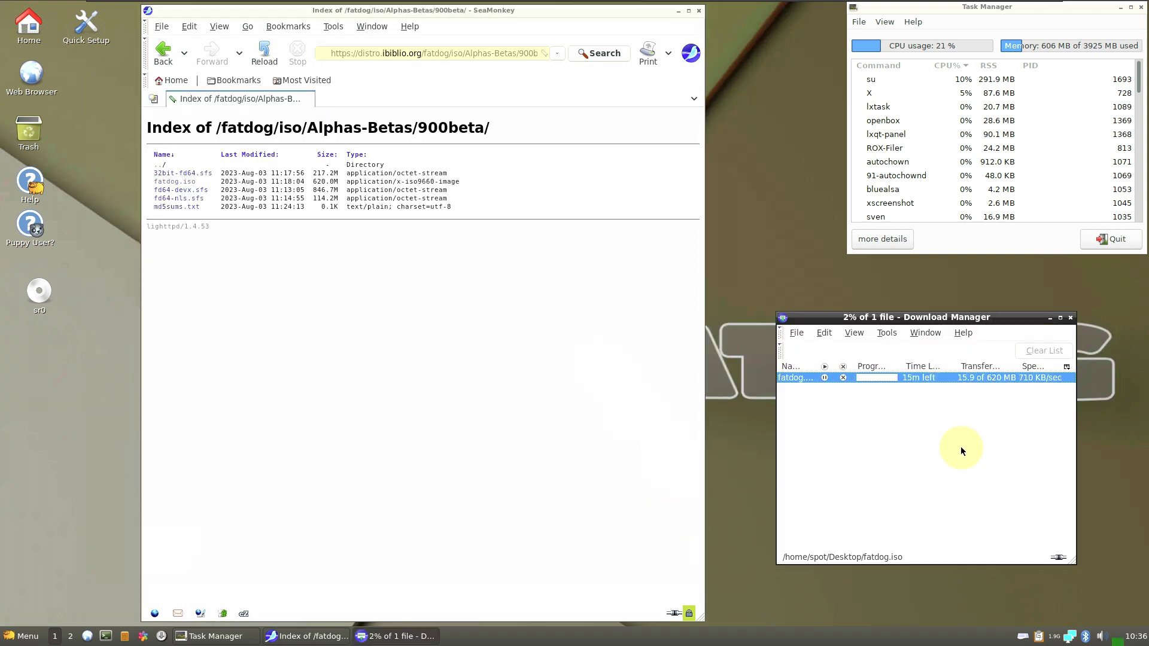
- Check SeaMonkey's version information on its About page and close that page
left_click(968, 333)
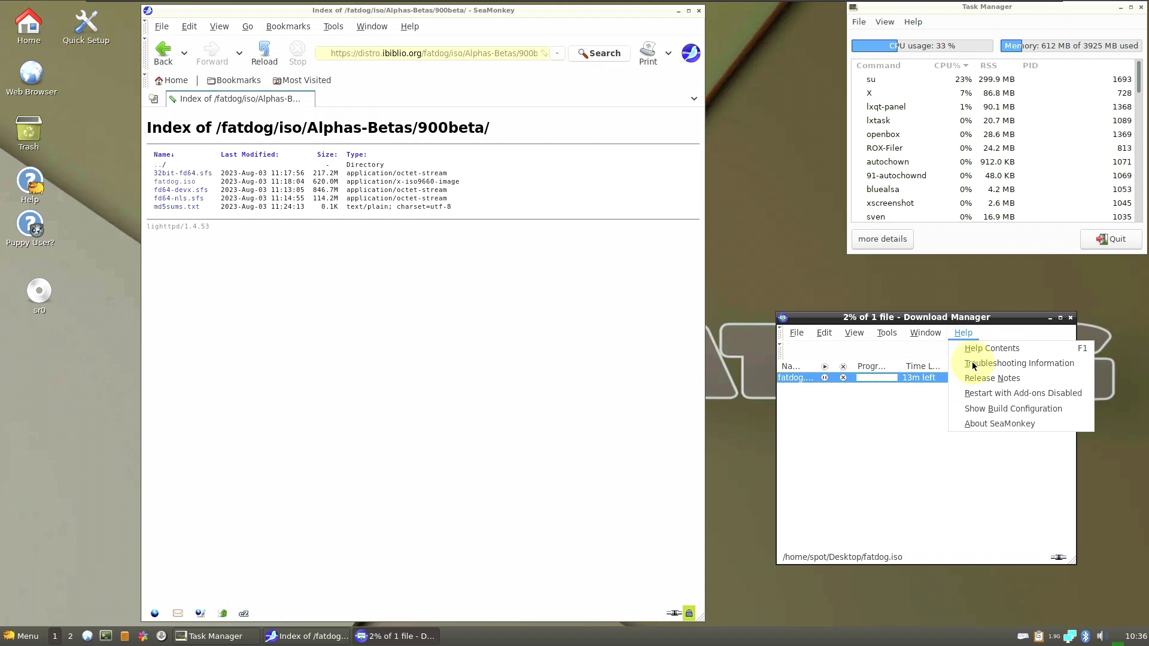
left_click(1000, 425)
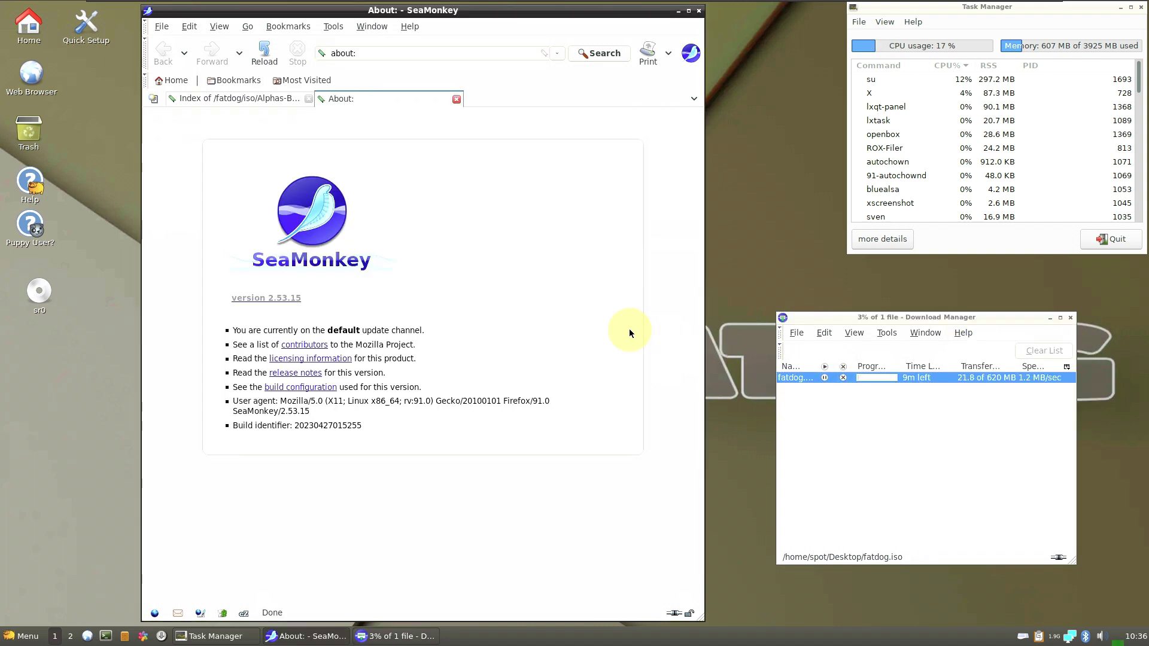
left_click(457, 100)
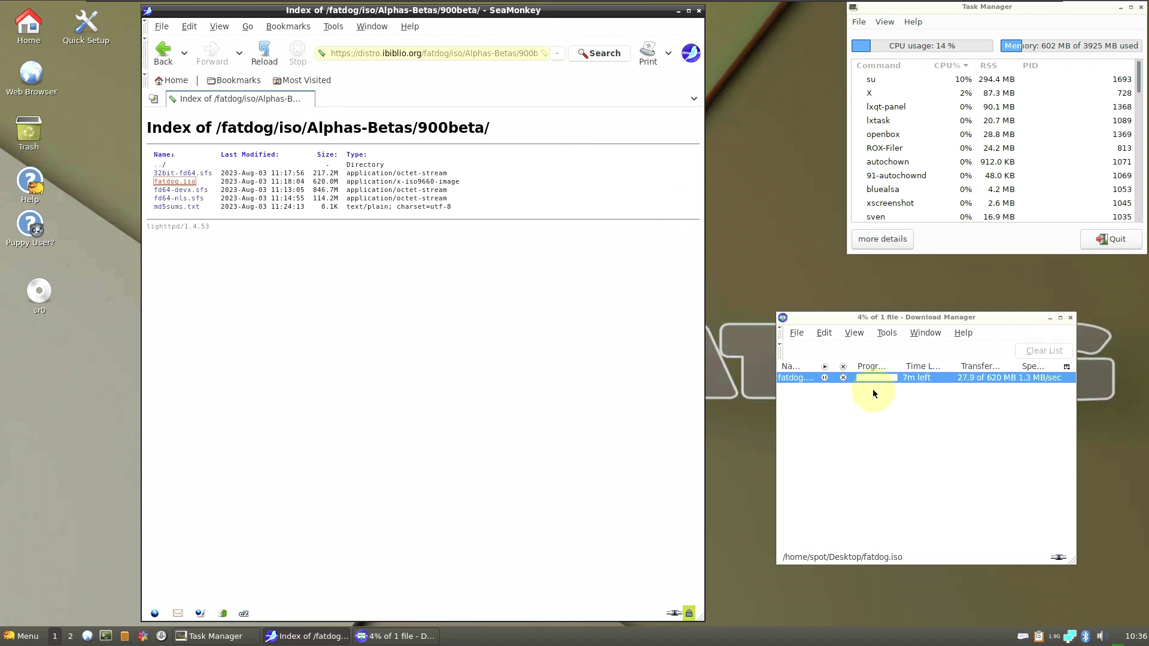
- Cancel the fatdog.iso download and close both the Download Manager and the SeaMonkey browser
left_click(843, 378)
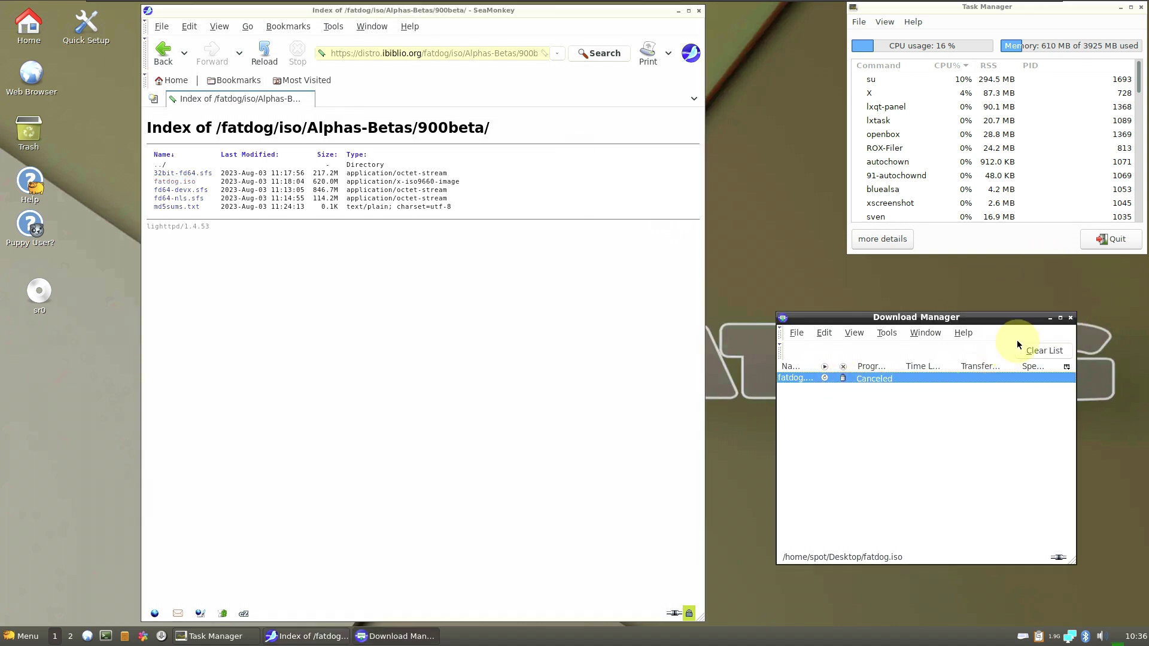
left_click(1071, 319)
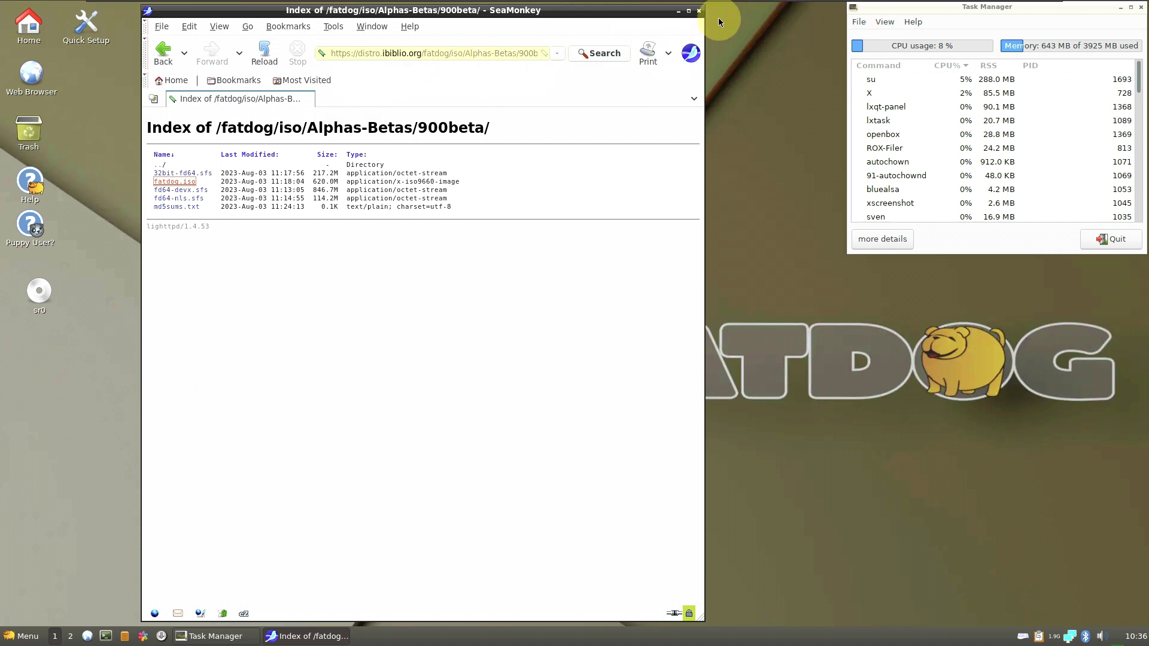
left_click(698, 12)
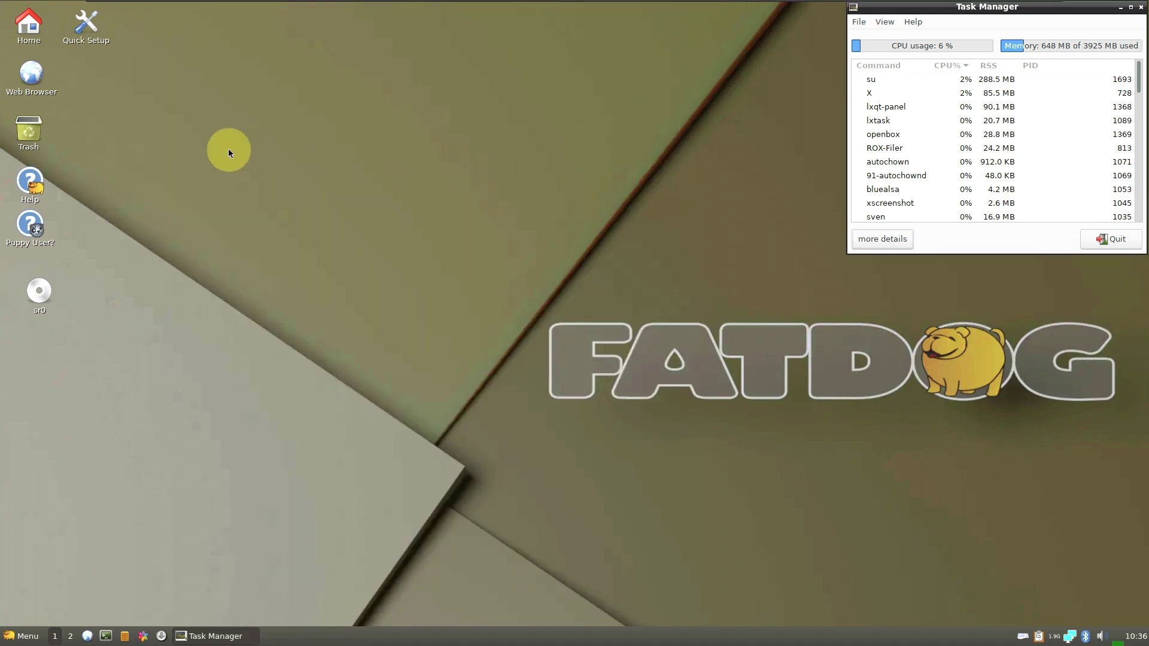
- Launch Quick Setup from the desktop and proceed to the locale selection
right_click(87, 45)
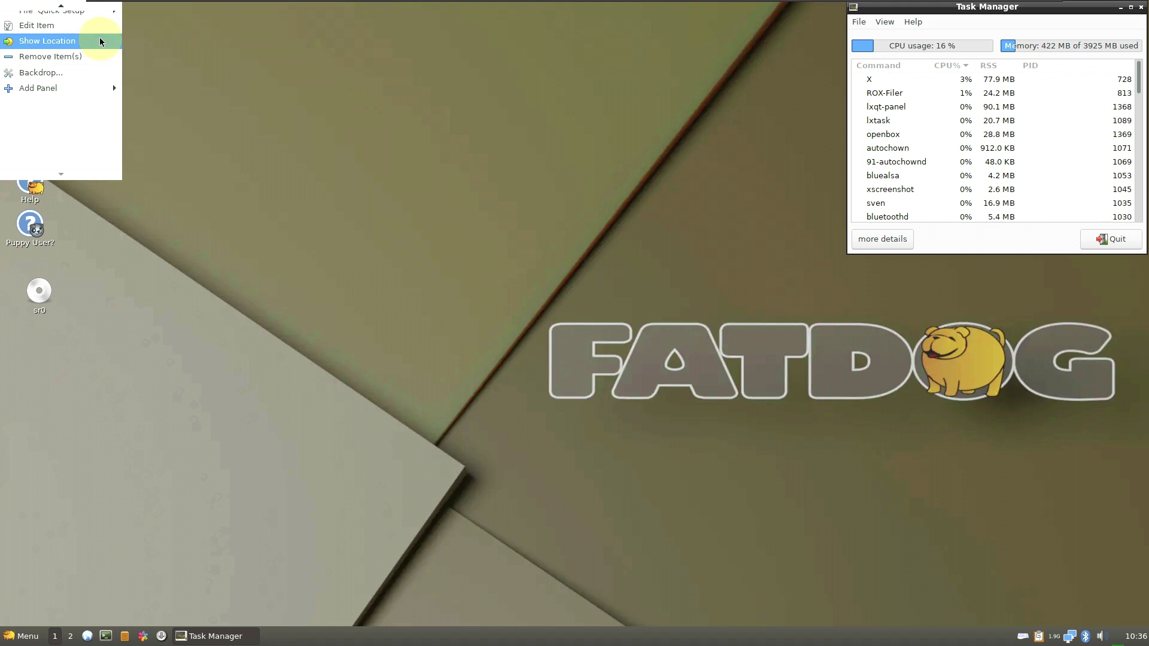
left_click(160, 126)
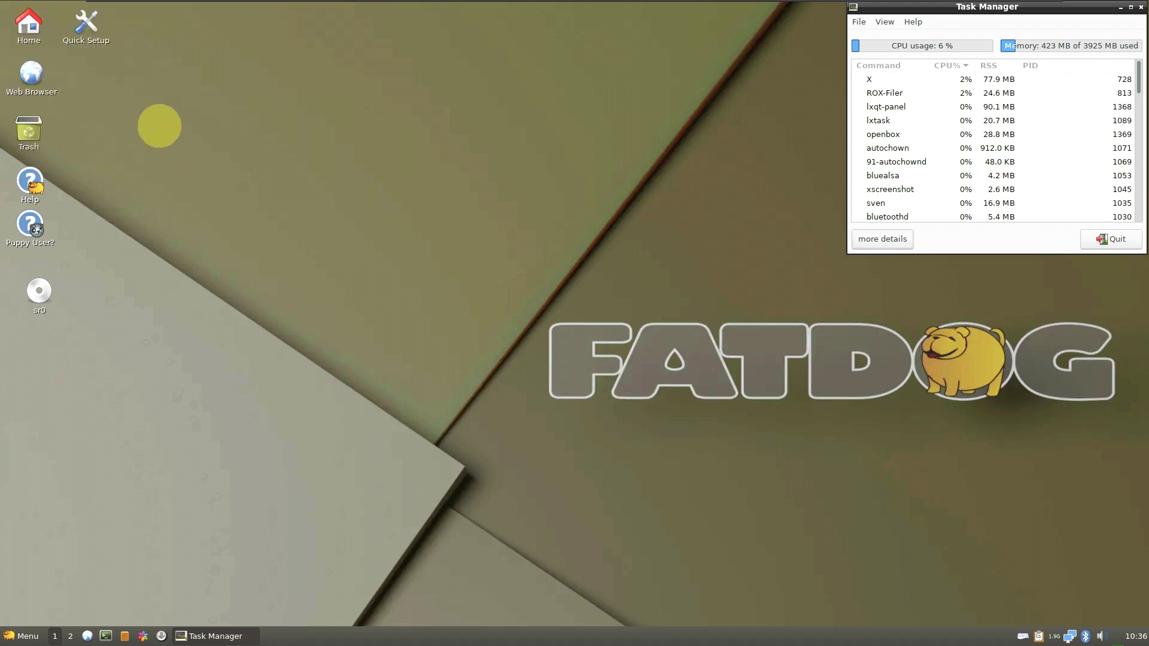
left_click(101, 38)
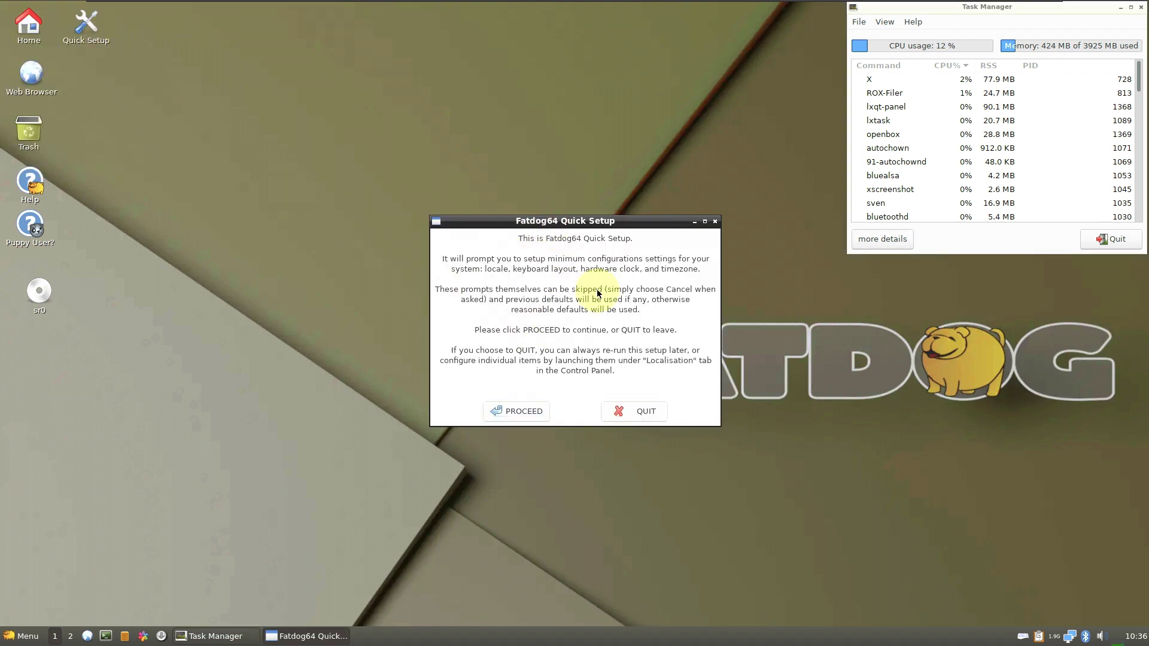
left_click(499, 413)
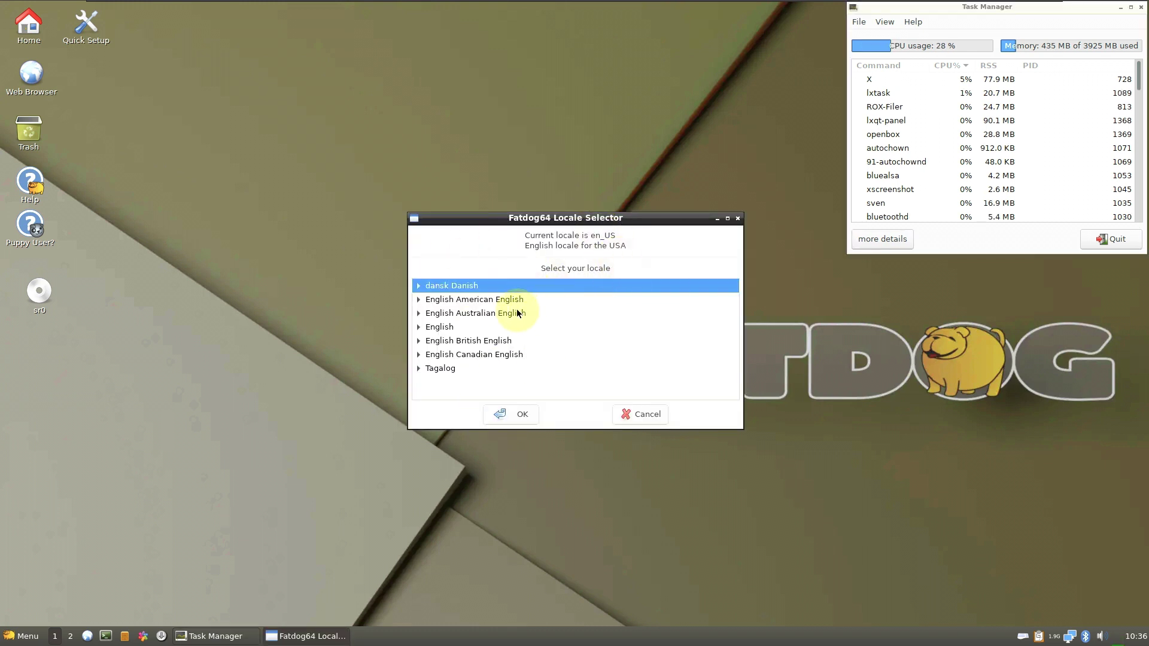
- Try to set the locale to American English, and skip the locale selection
left_click(458, 300)
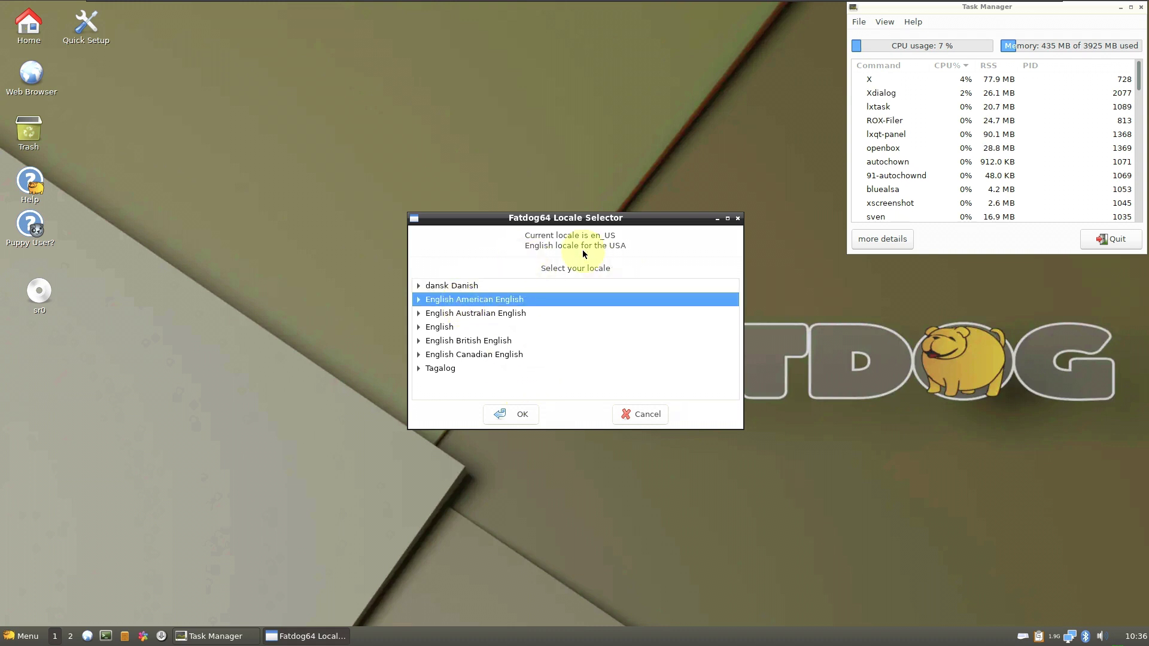
left_click(513, 415)
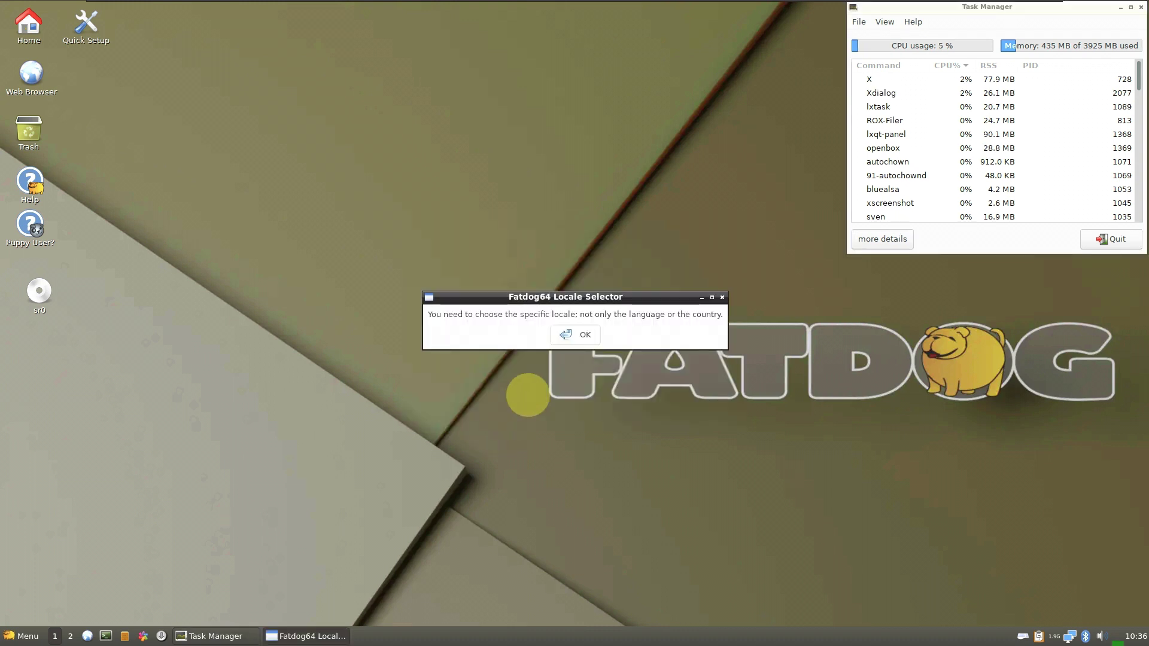
left_click(570, 334)
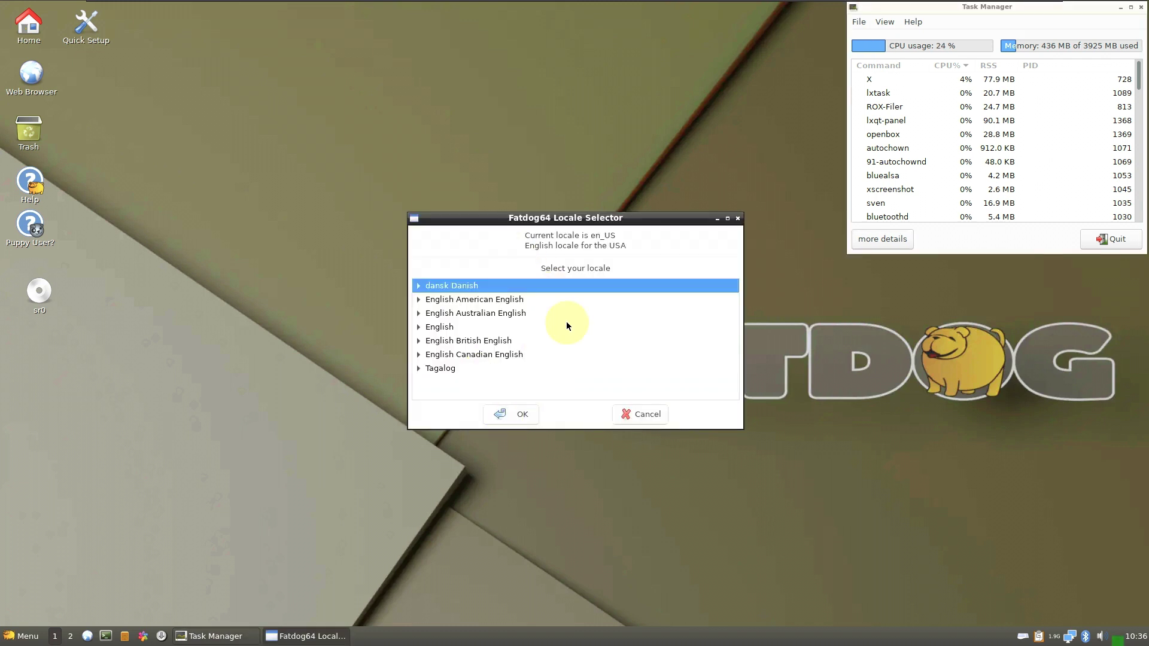
left_click(622, 422)
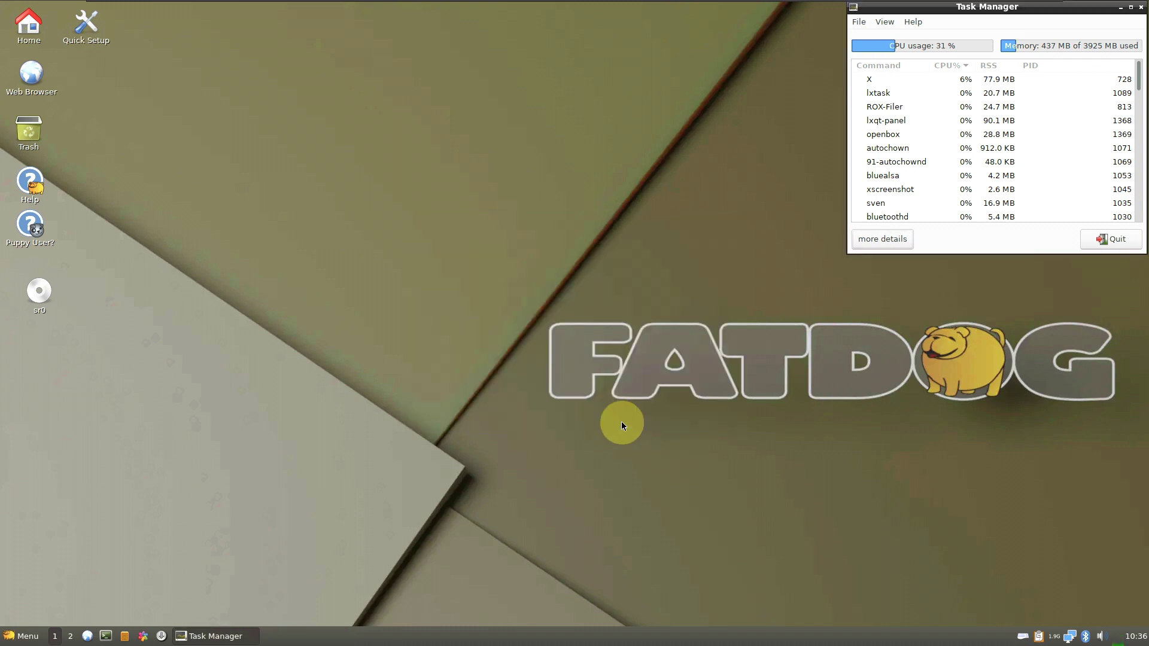
left_click(580, 336)
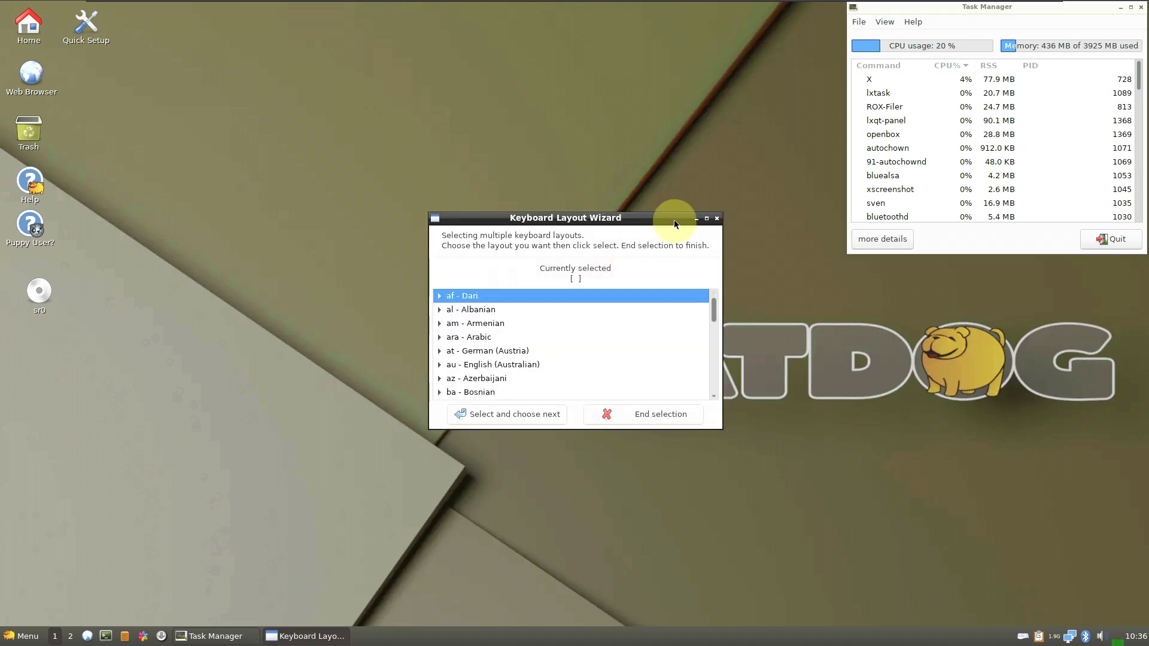
- Skip the keyboard layout and hardware clock configuration of Quick Setup without choosing any options
left_click(717, 218)
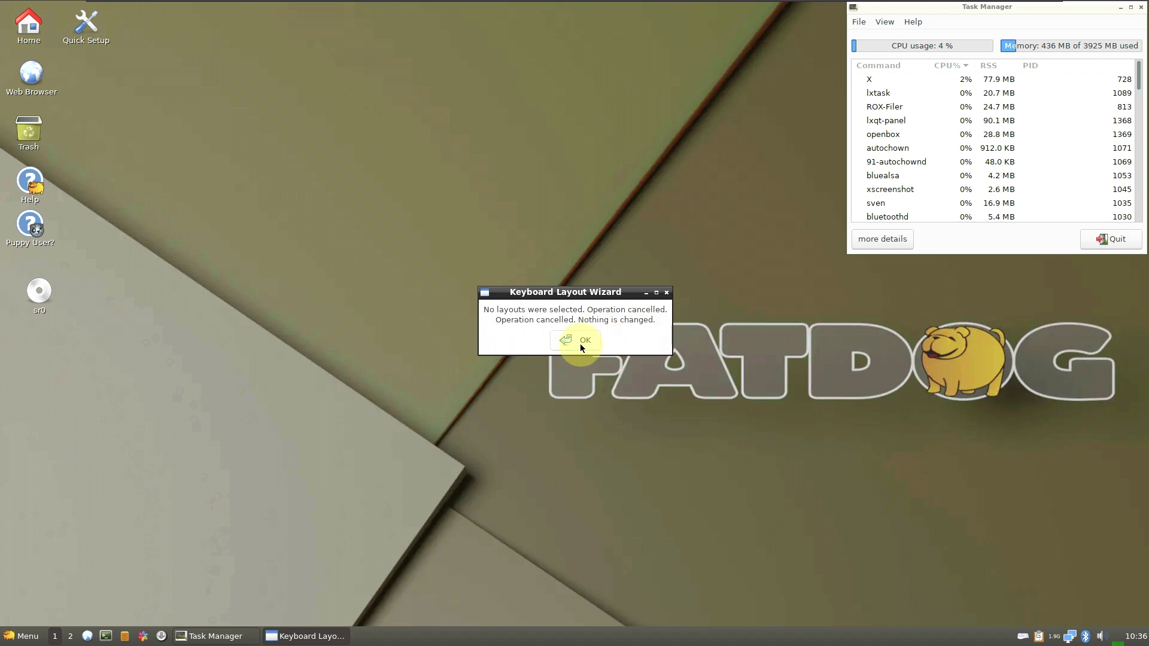
left_click(581, 344)
right_click(327, 635)
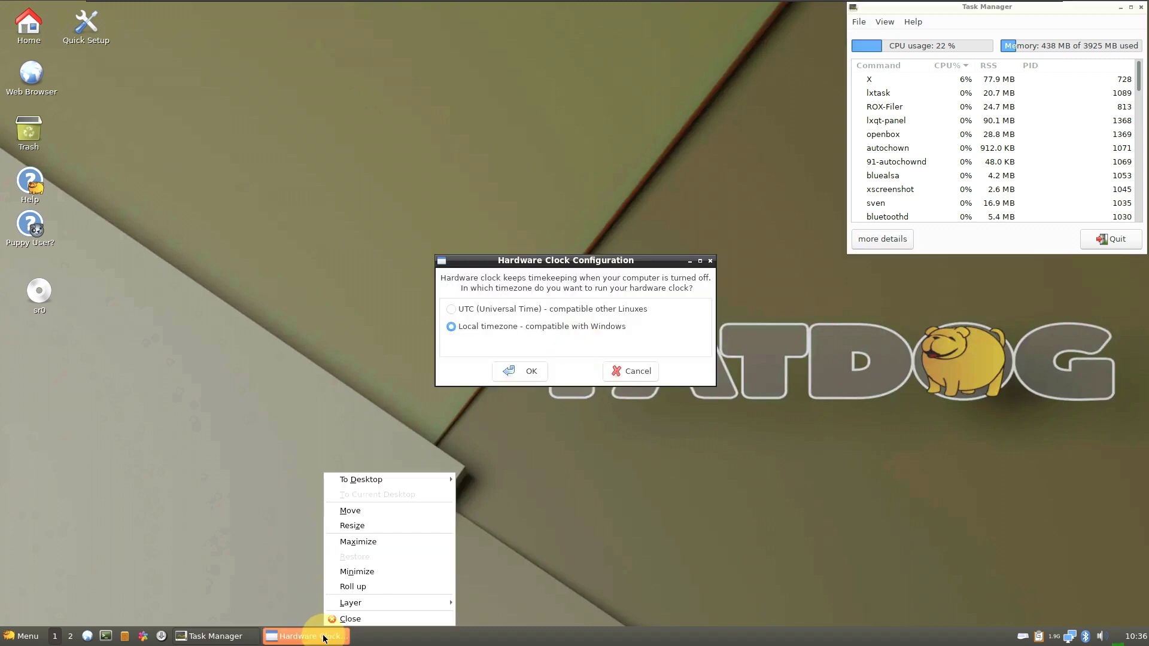
left_click(335, 621)
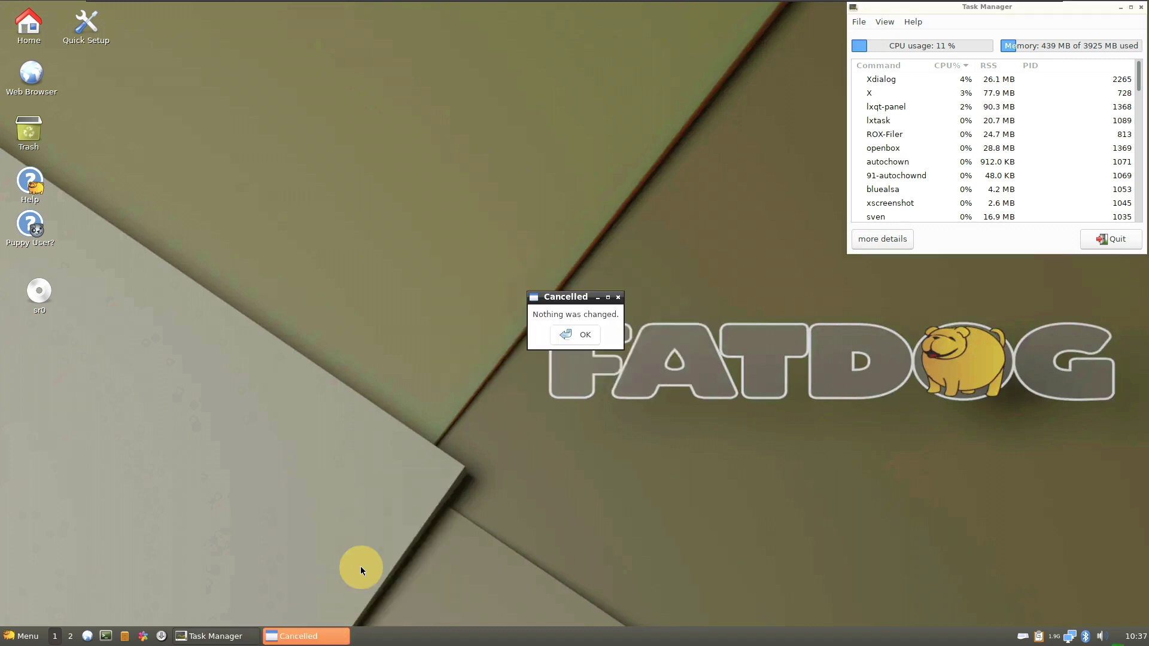
left_click(568, 345)
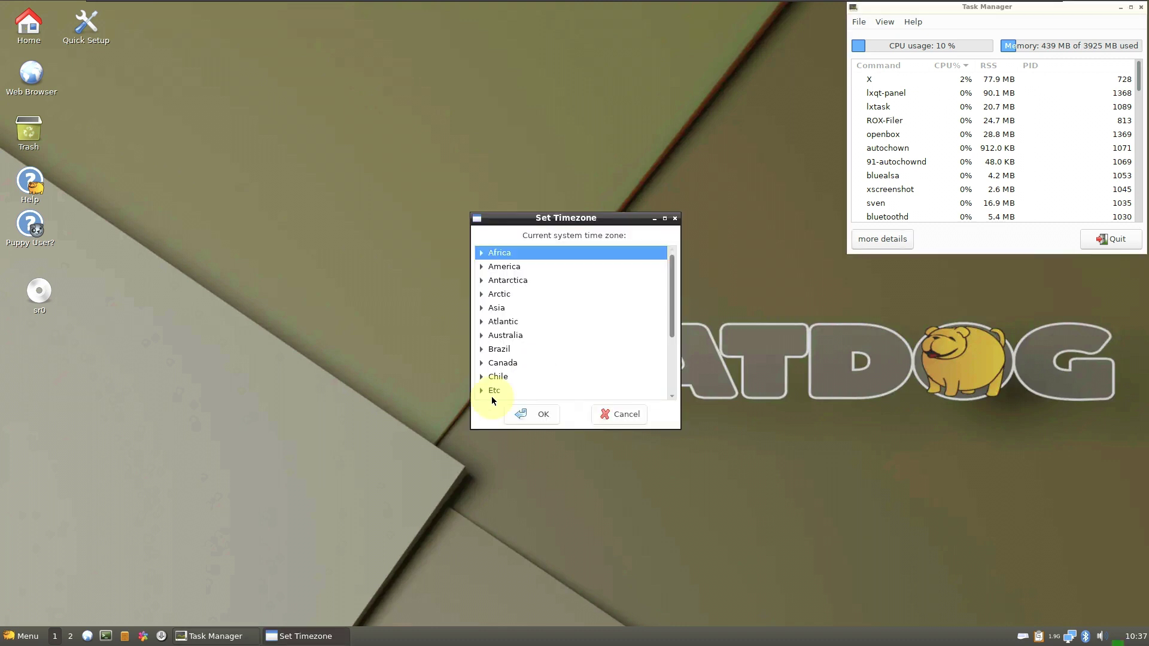
- Cancel the timezone selection and finish Quick Setup without restarting the desktop
left_click(601, 413)
left_click(580, 329)
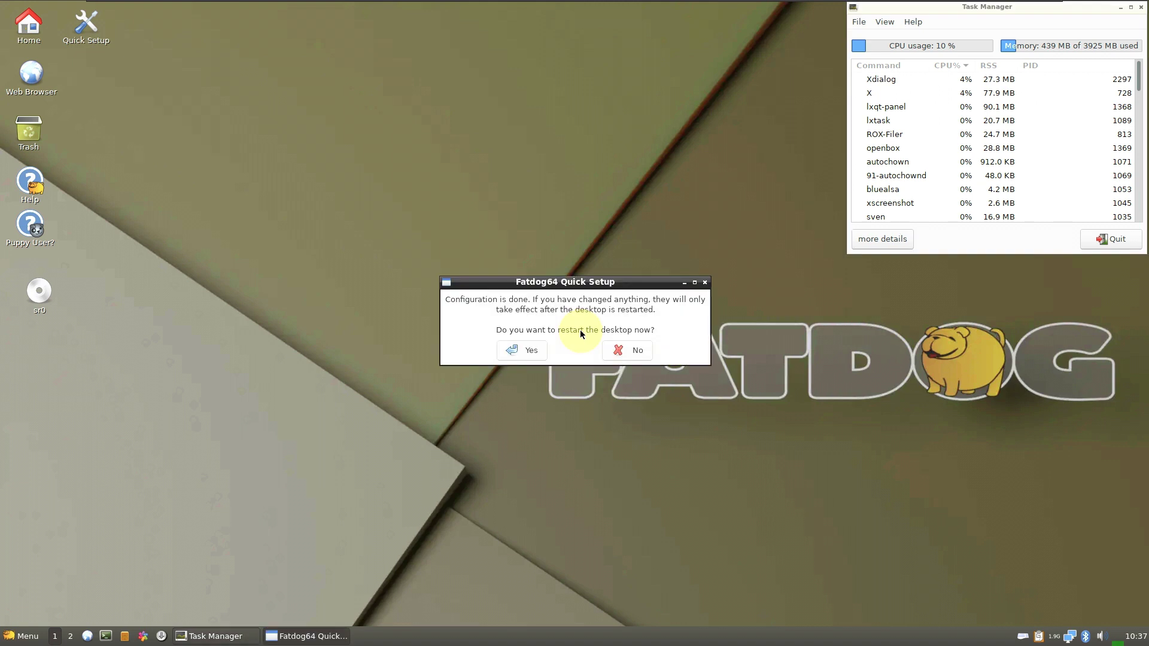
left_click(639, 353)
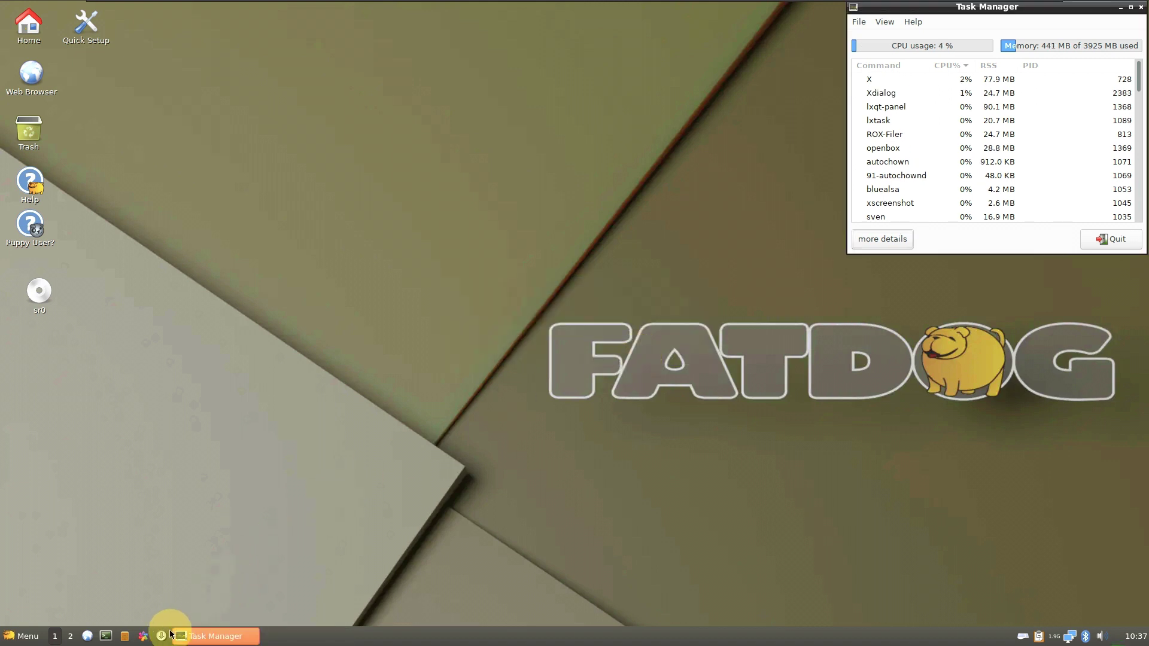
- Open a terminal and query the system information with inxi, cat /etc/issue and neofetch
left_click(110, 640)
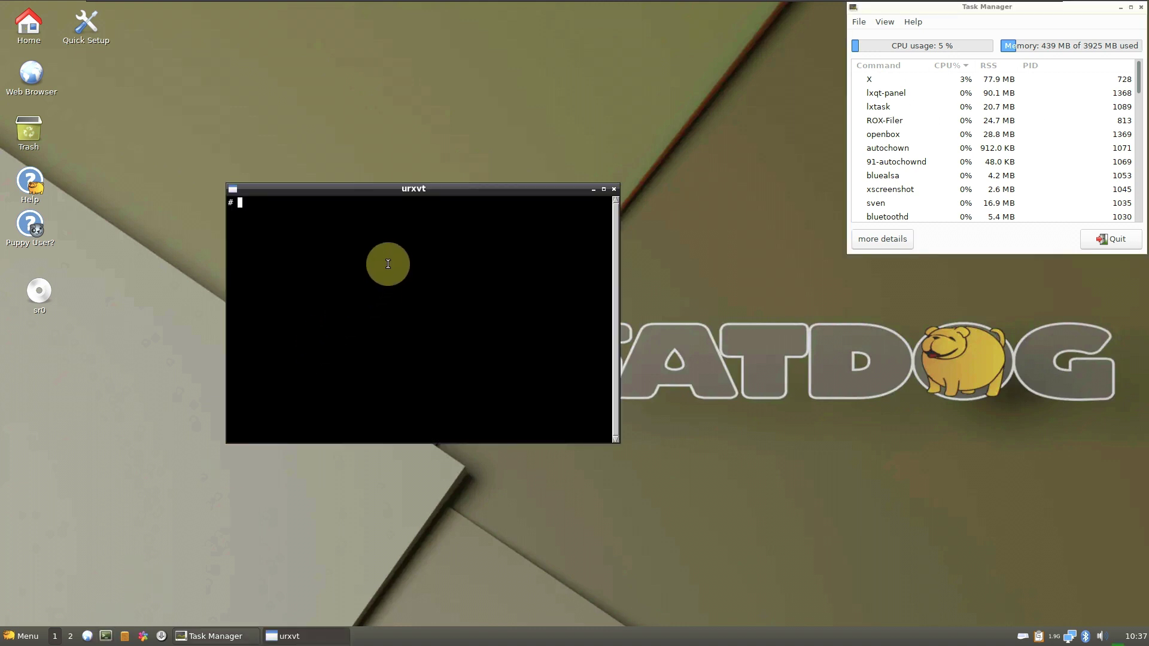
type("inxi")
key("Return")
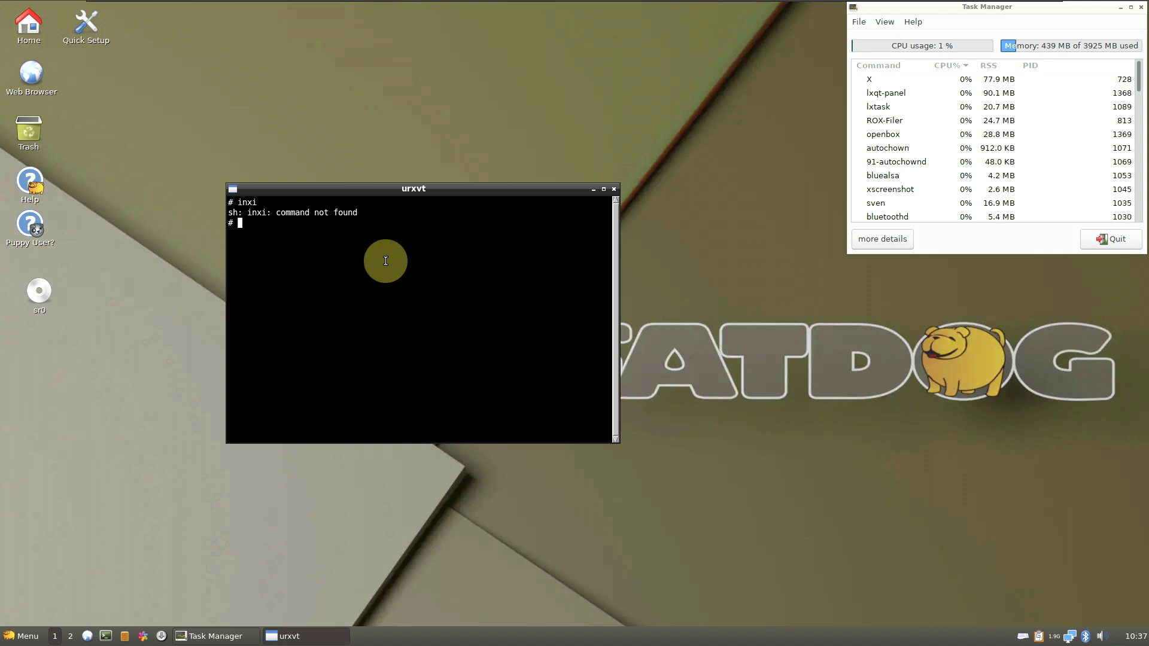
type("cat /etc/issue")
key("Return")
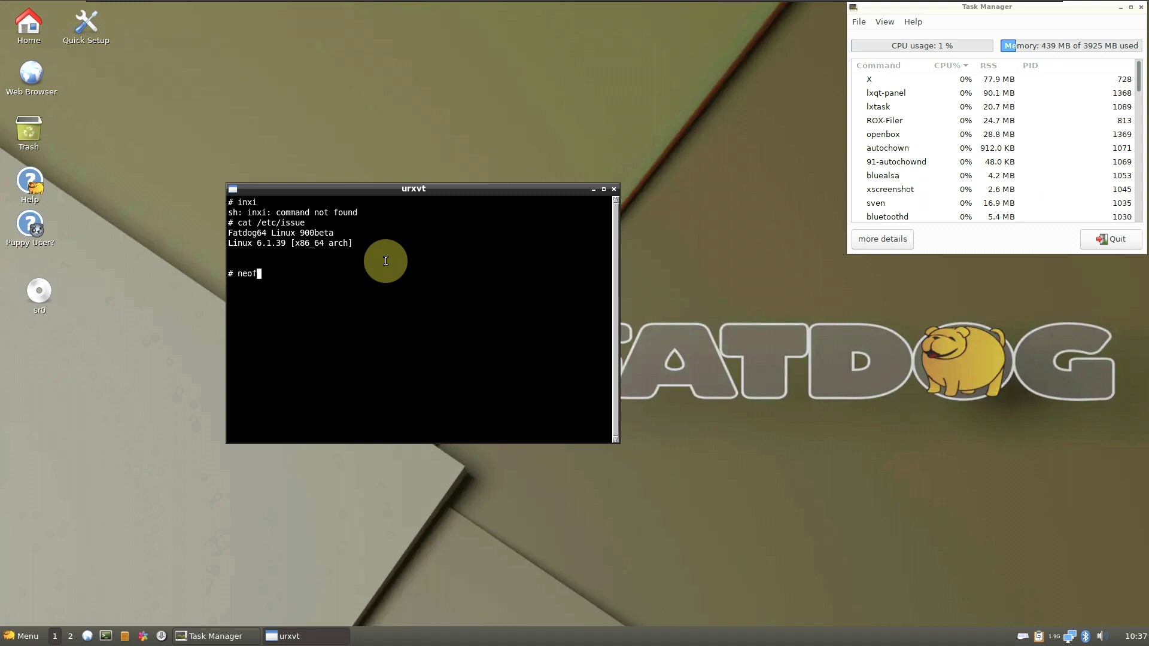
key("Return")
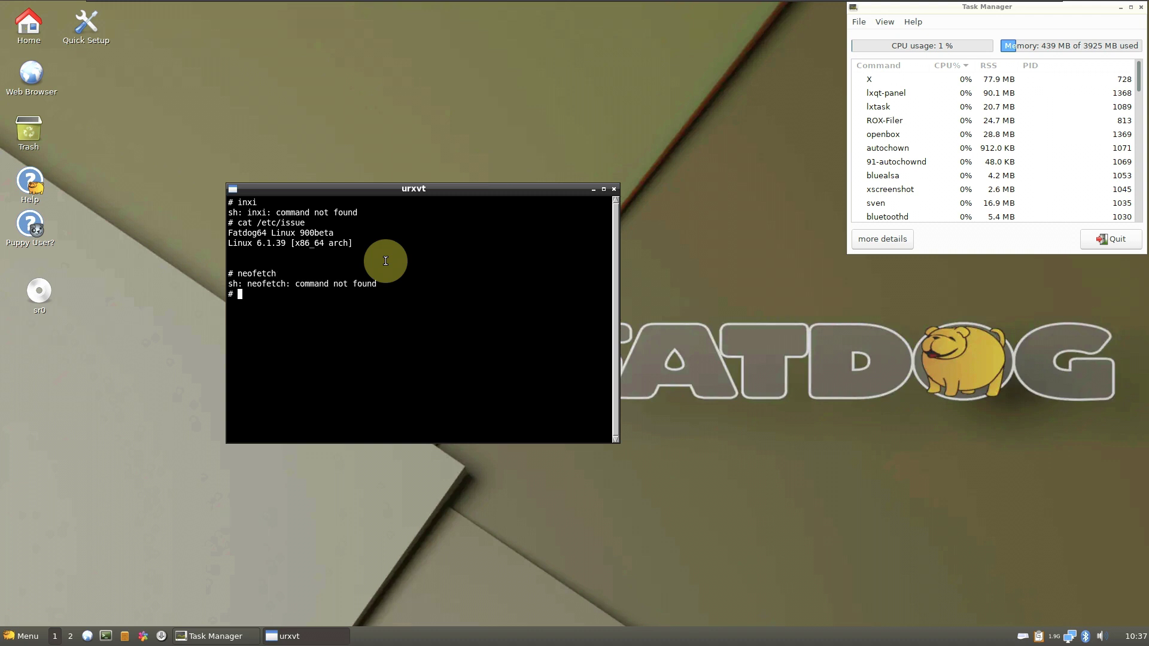
- Check the kernel details with uname -a and uname -r, view the processes in htop, and close the terminal
type("uname -a")
key("Return")
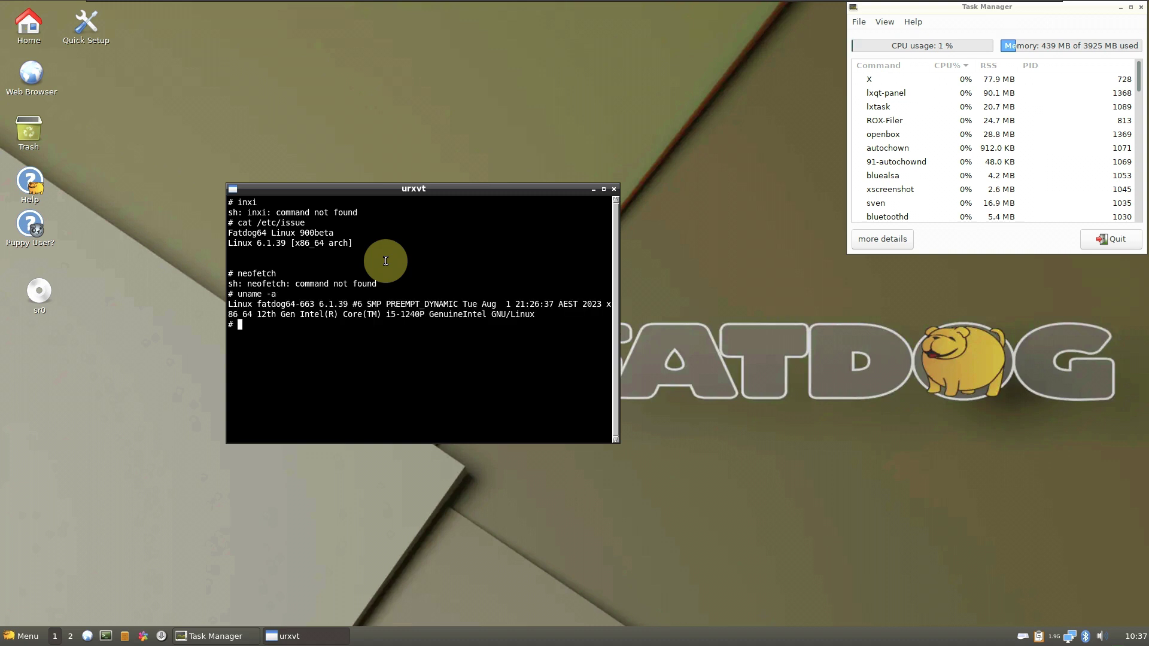
type("uname -r")
key("Return")
type("htop")
key("Return")
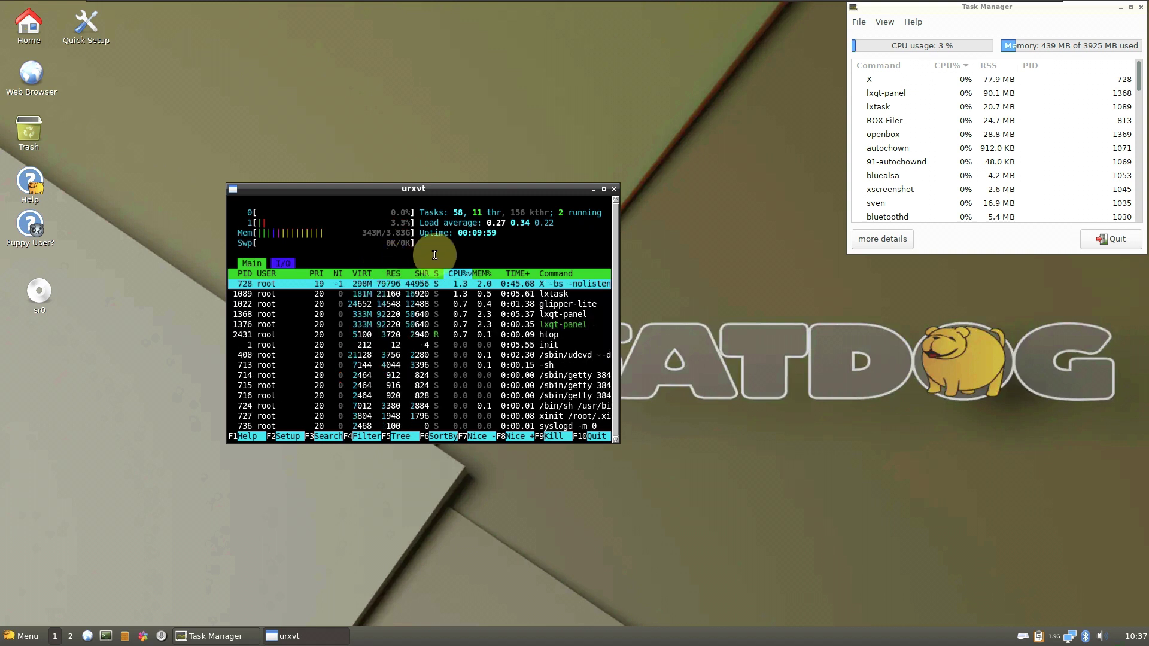
left_click(614, 190)
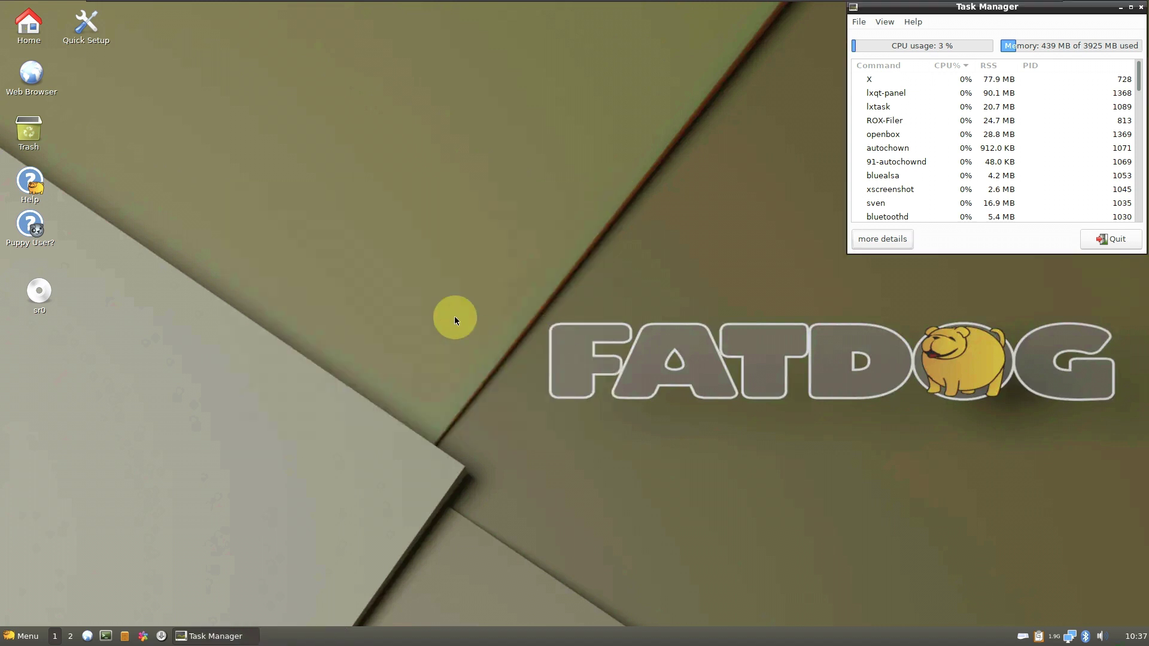
- Open the Home folder from the desktop to view its contents, and close it
right_click(28, 25)
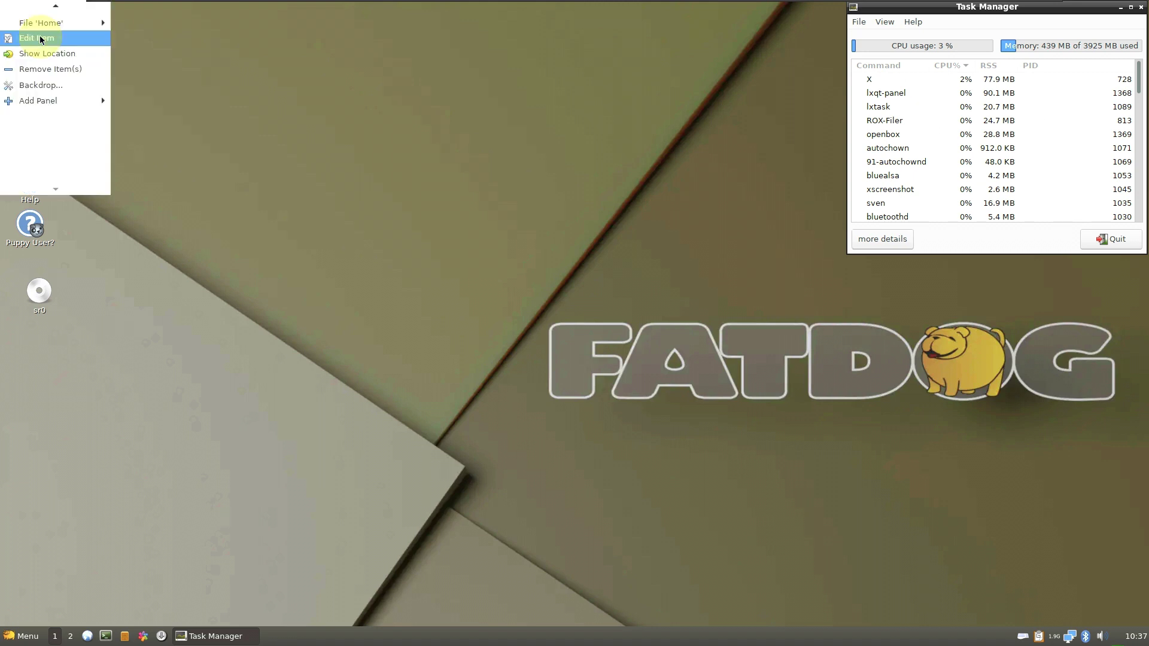
left_click(222, 90)
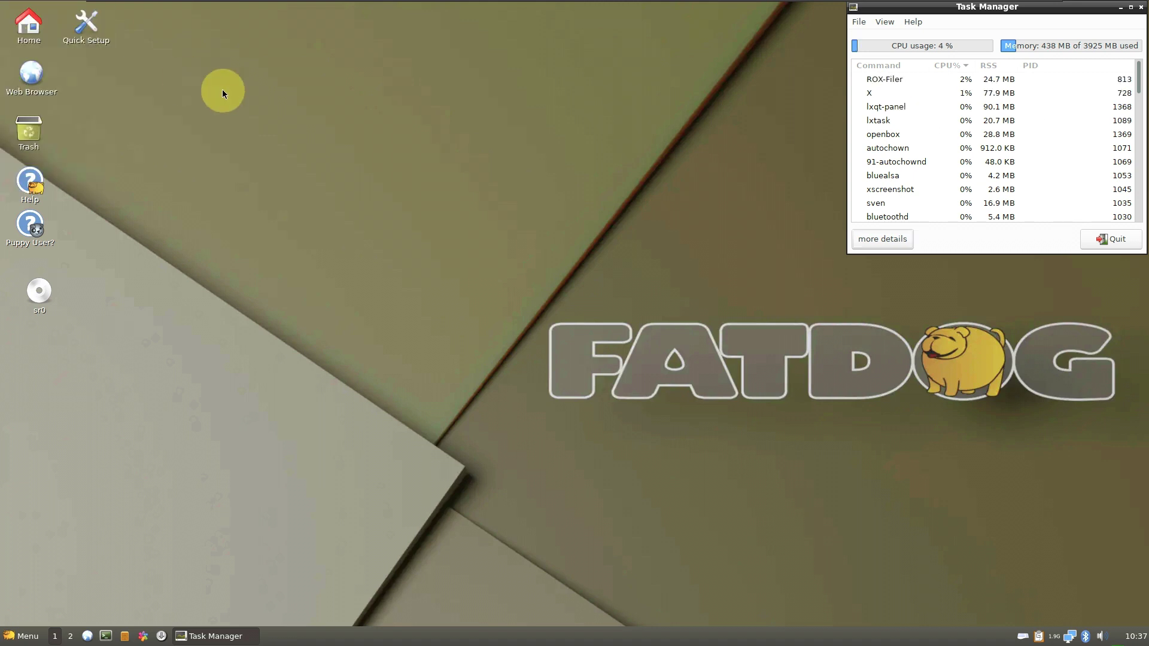
left_click(38, 28)
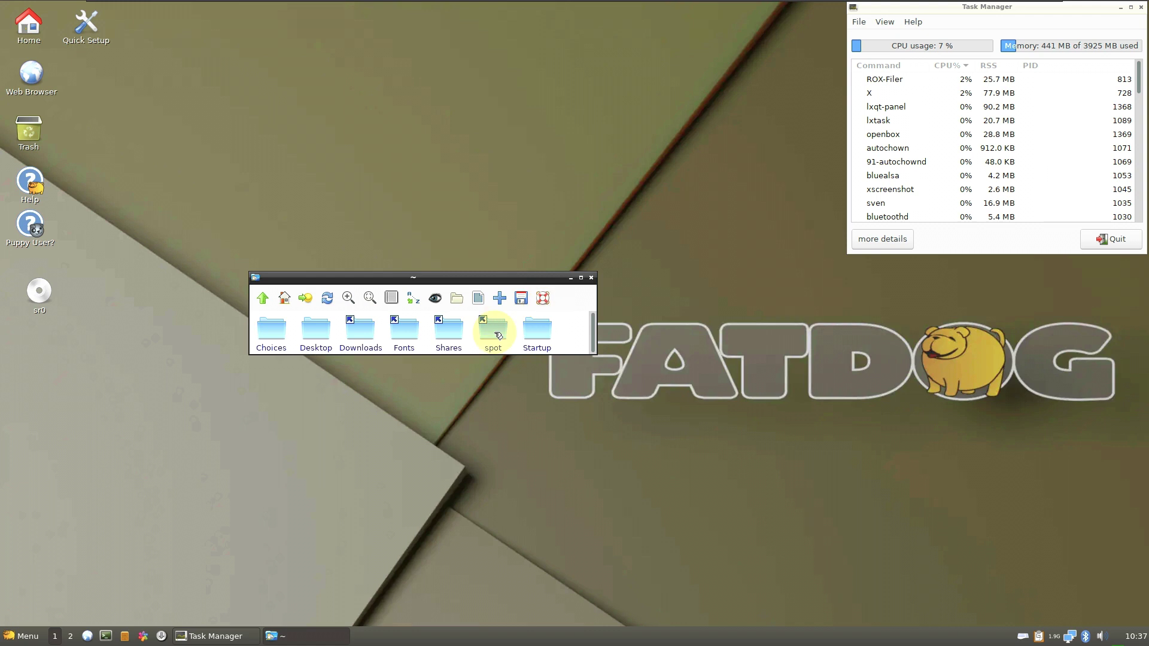
left_click(592, 278)
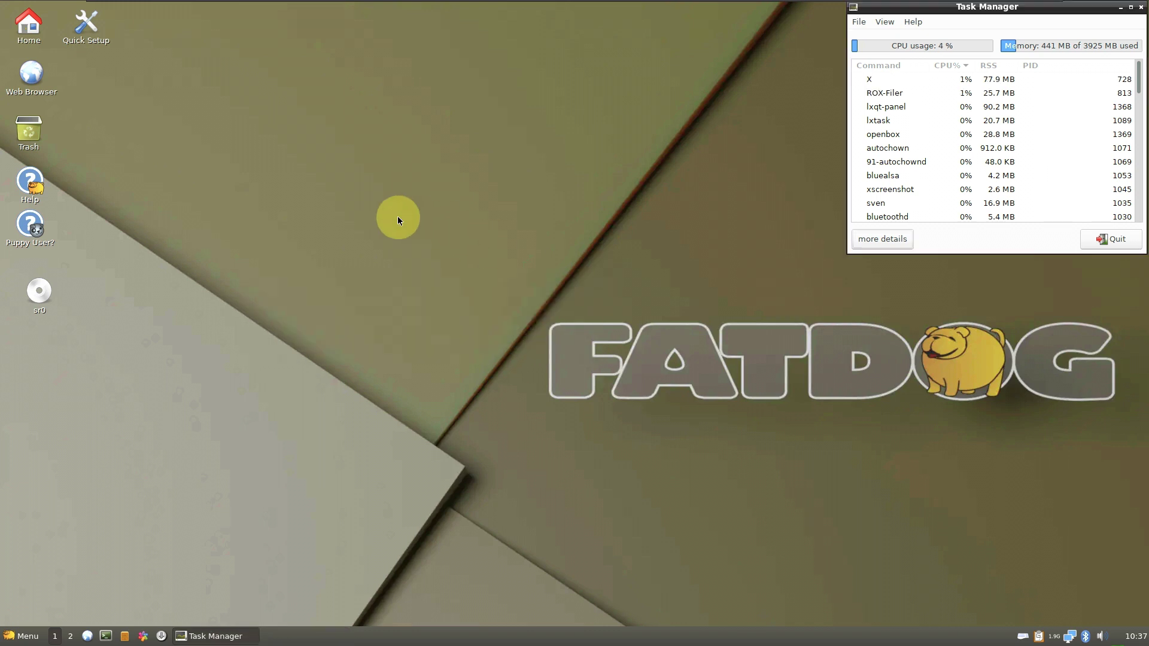
- Launch Customize Look and Feel, select GTK+ 3.x as the toolkit to customise, and cancel
left_click(30, 636)
mouse_move(72, 293)
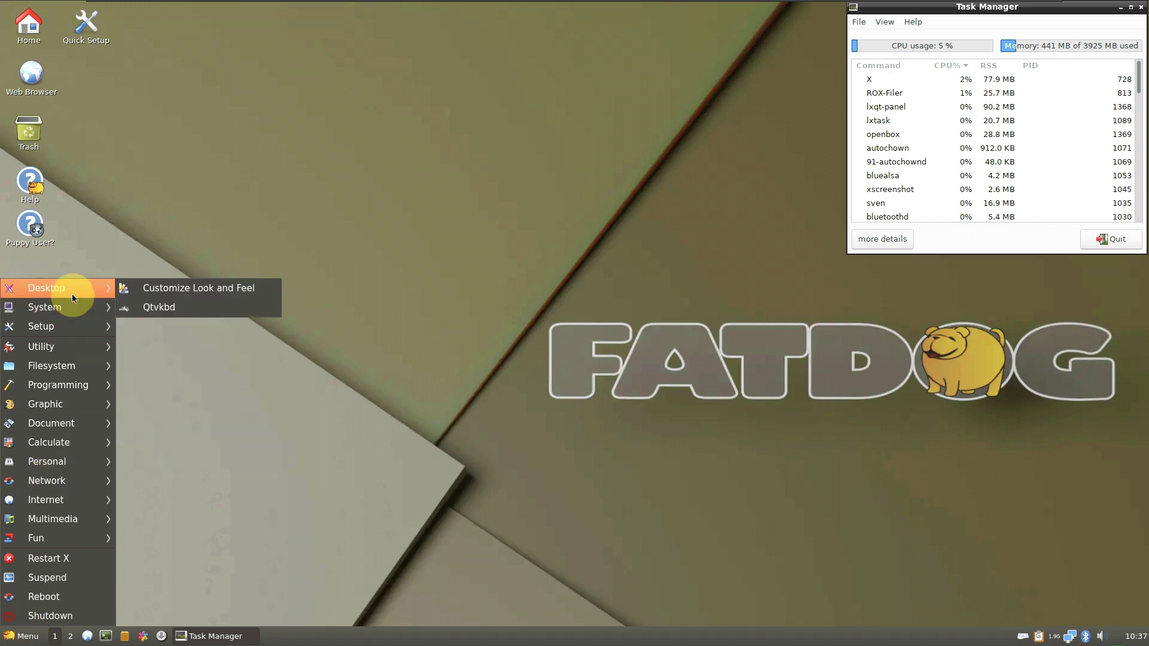
left_click(135, 290)
left_click(540, 316)
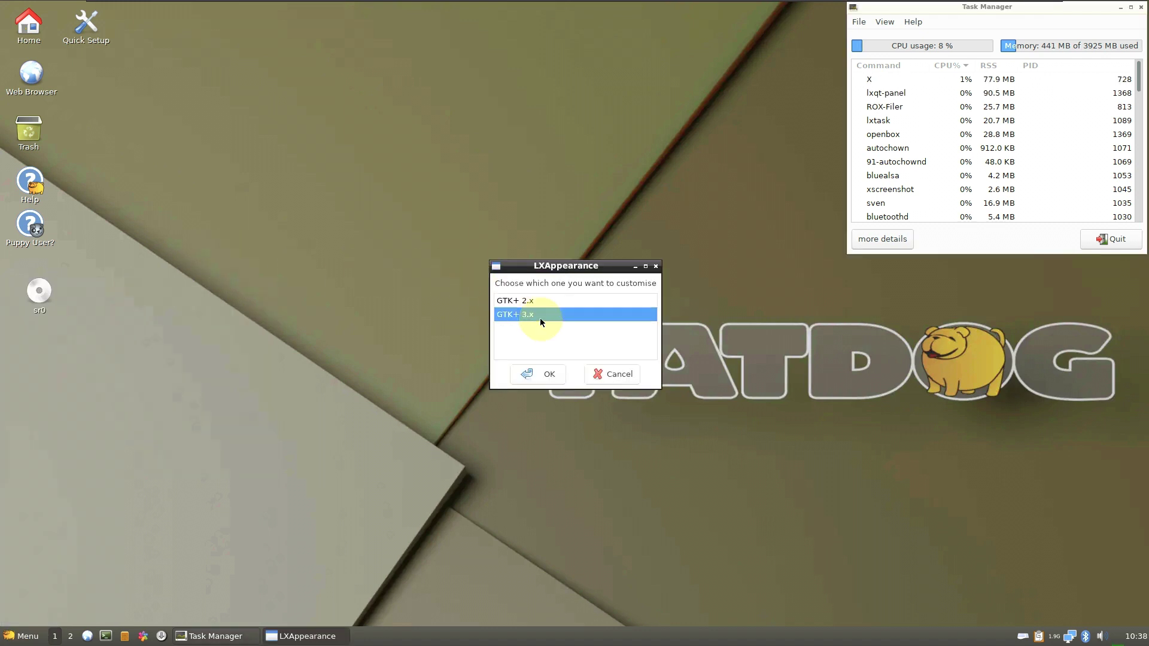
left_click(616, 374)
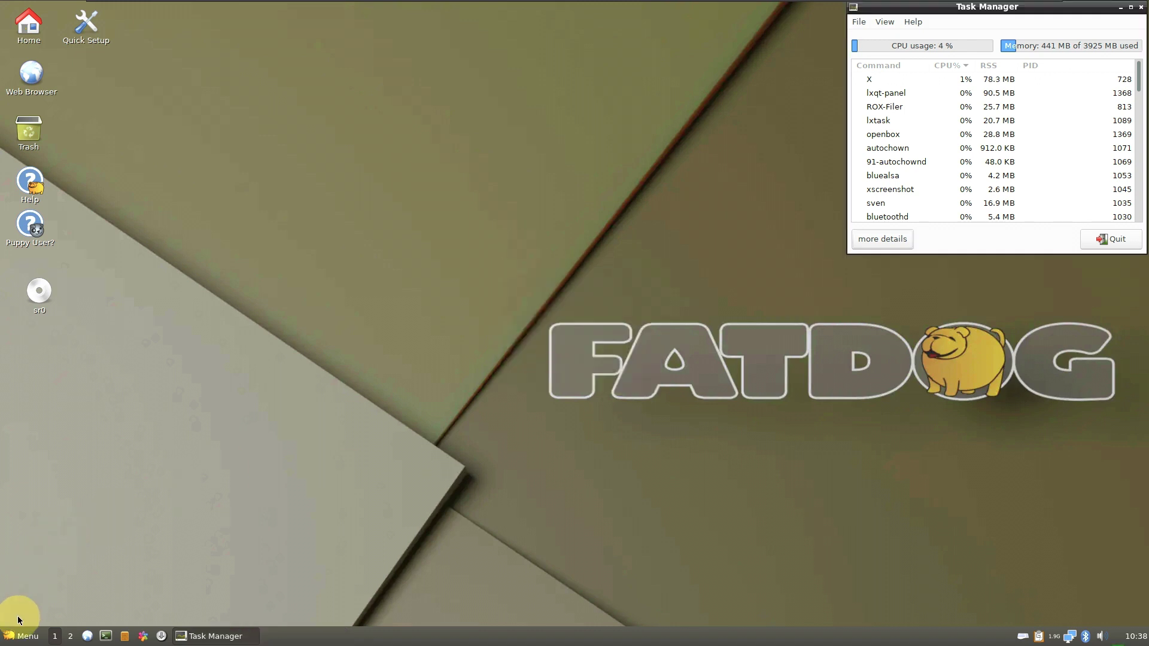
- Open the Fatdog64 Control Panel, show its Appearance tools, and enlarge the window to fit them all
left_click(17, 636)
mouse_move(75, 307)
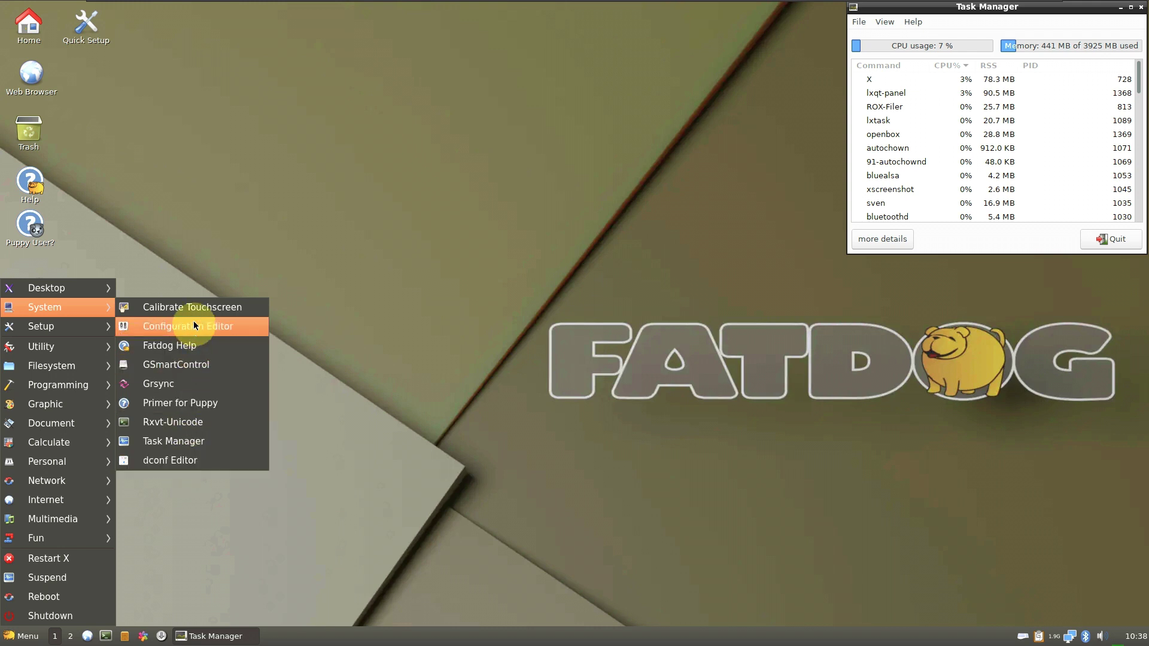
mouse_move(56, 324)
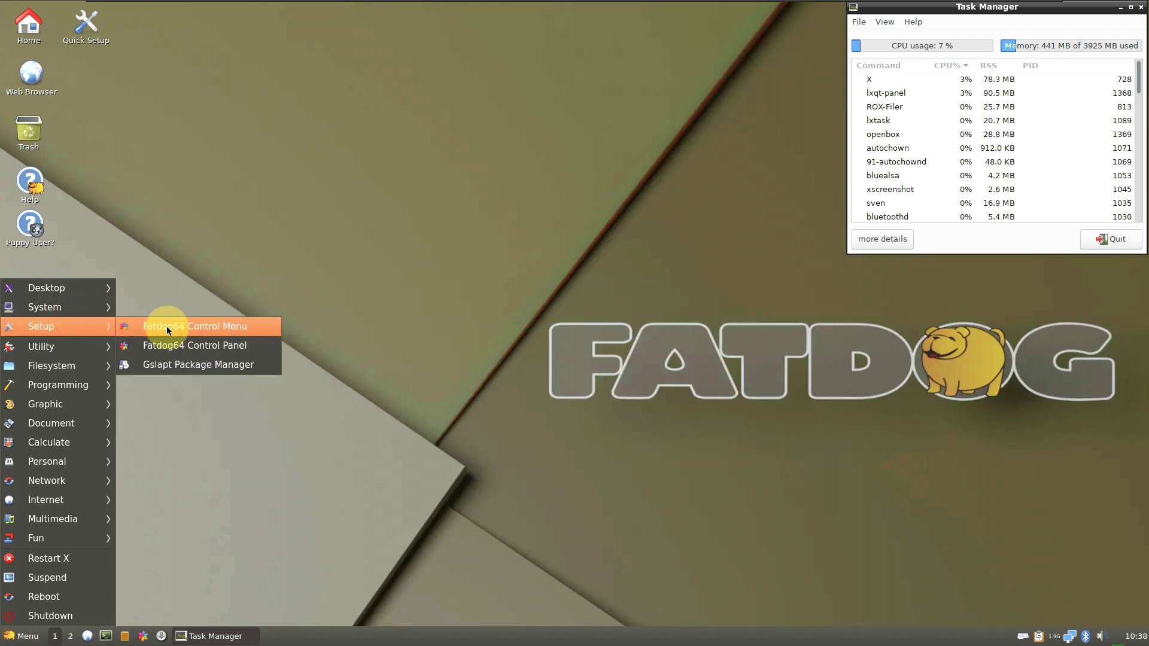
left_click(176, 346)
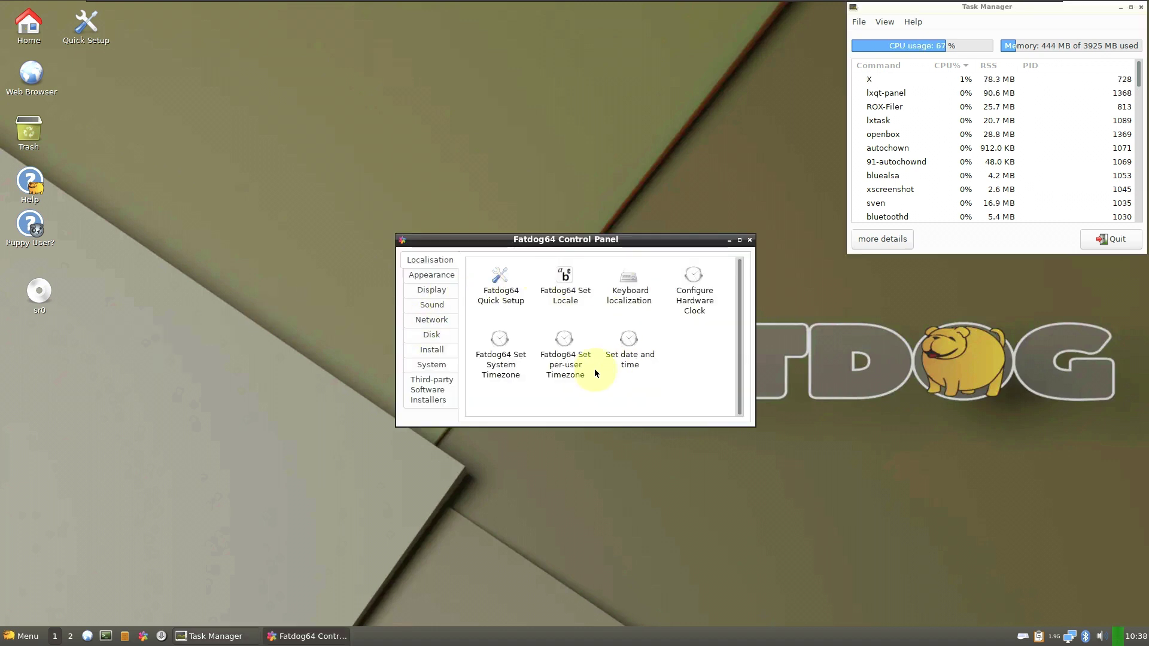
left_click(428, 276)
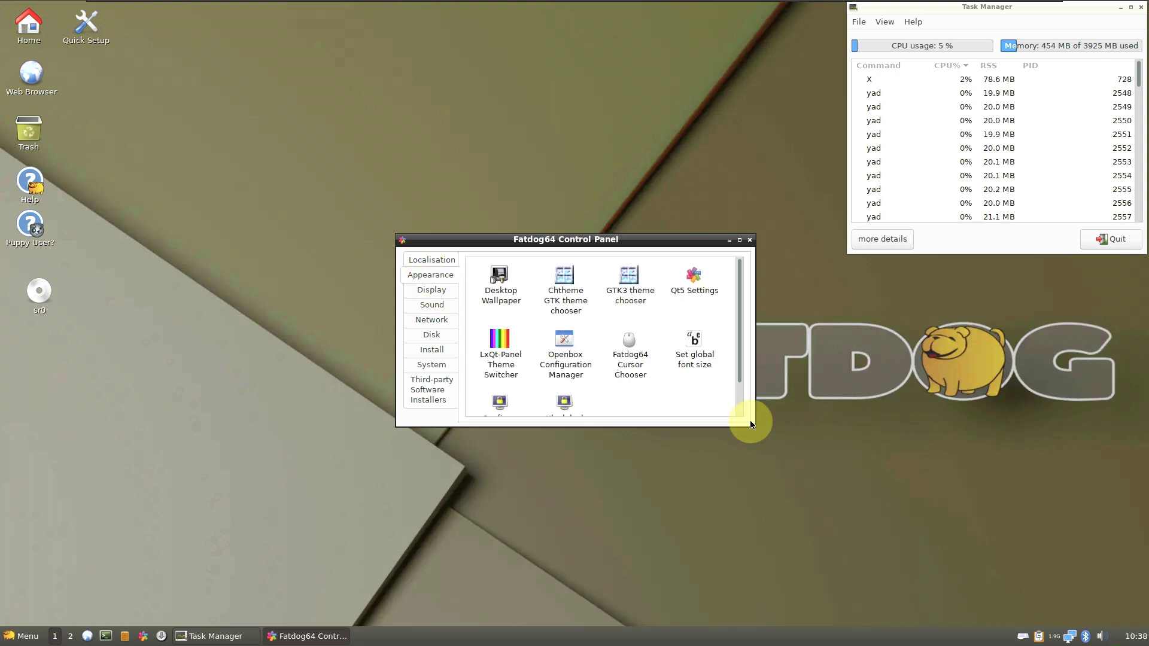
left_click_drag(753, 423, 816, 555)
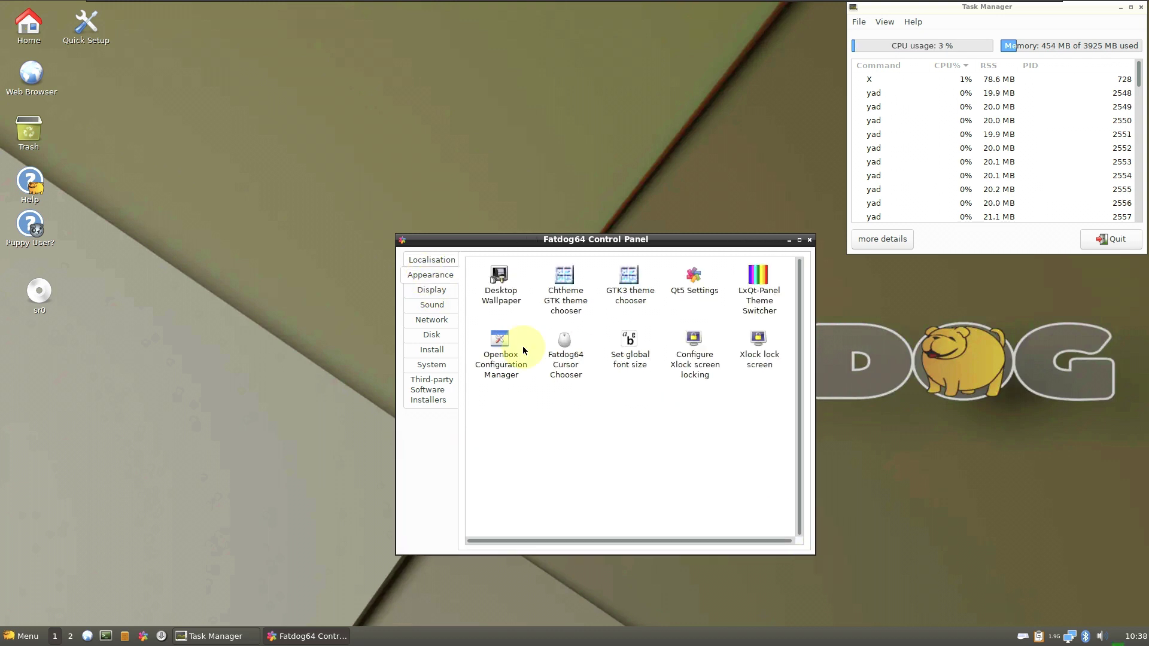
- Browse the Control Panel's Display, Sound, Network, Disk, Install, System and Third-party Software Installers categories, and close it
left_click(419, 289)
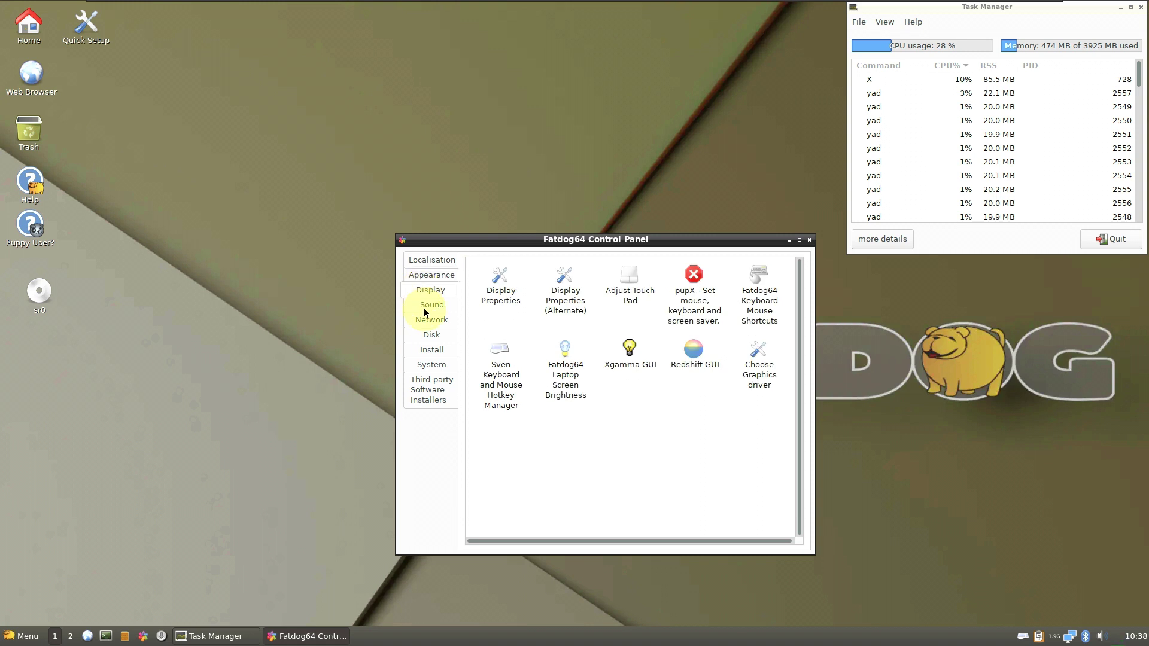
left_click(426, 311)
left_click(429, 323)
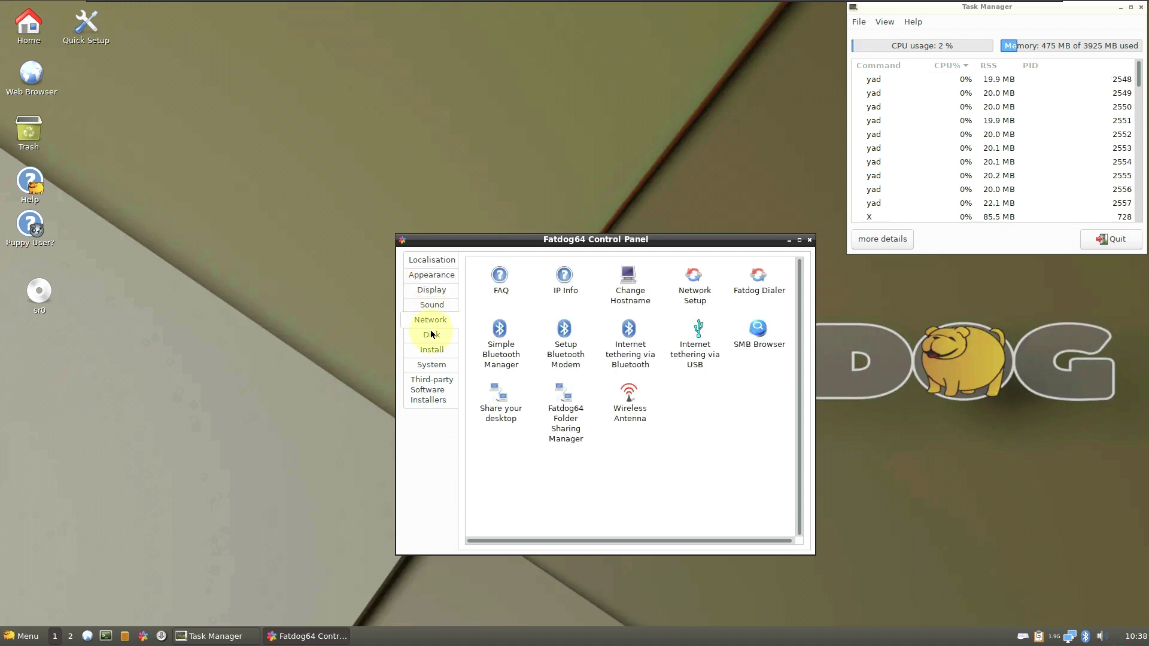
left_click(431, 332)
left_click(437, 350)
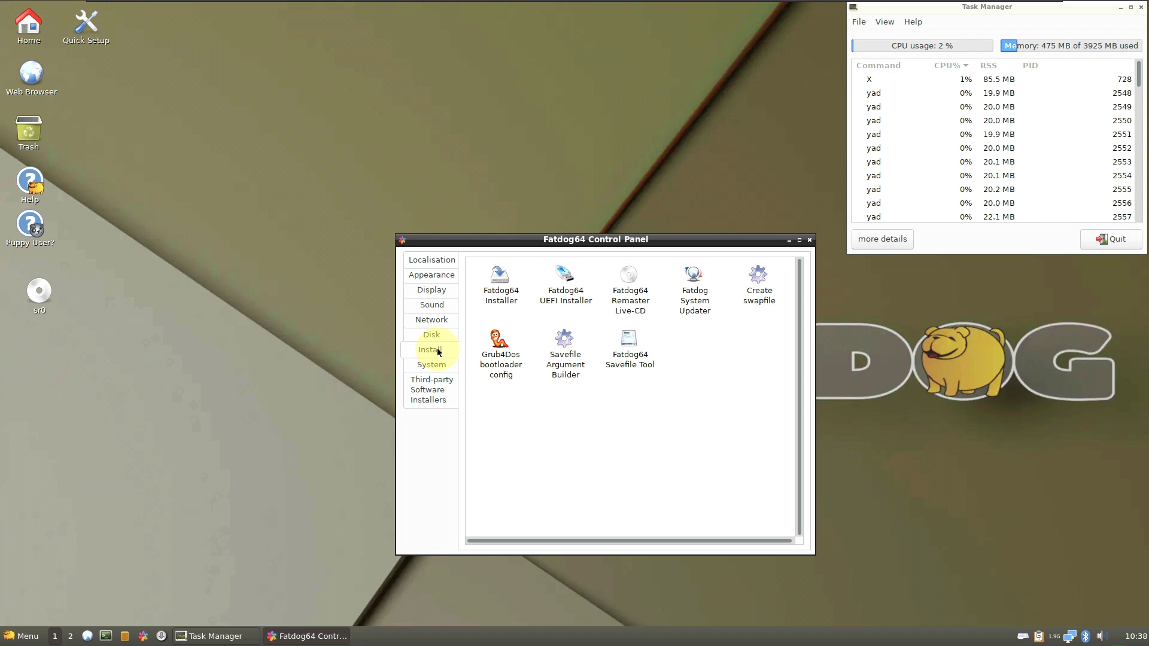
left_click(433, 366)
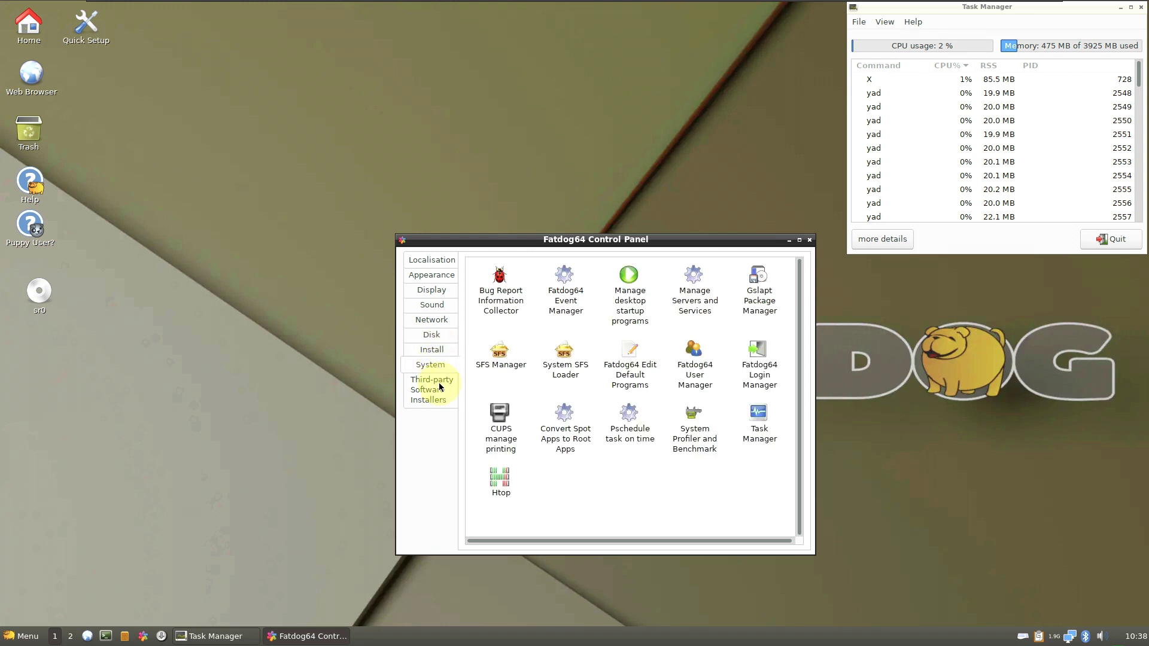
left_click(440, 388)
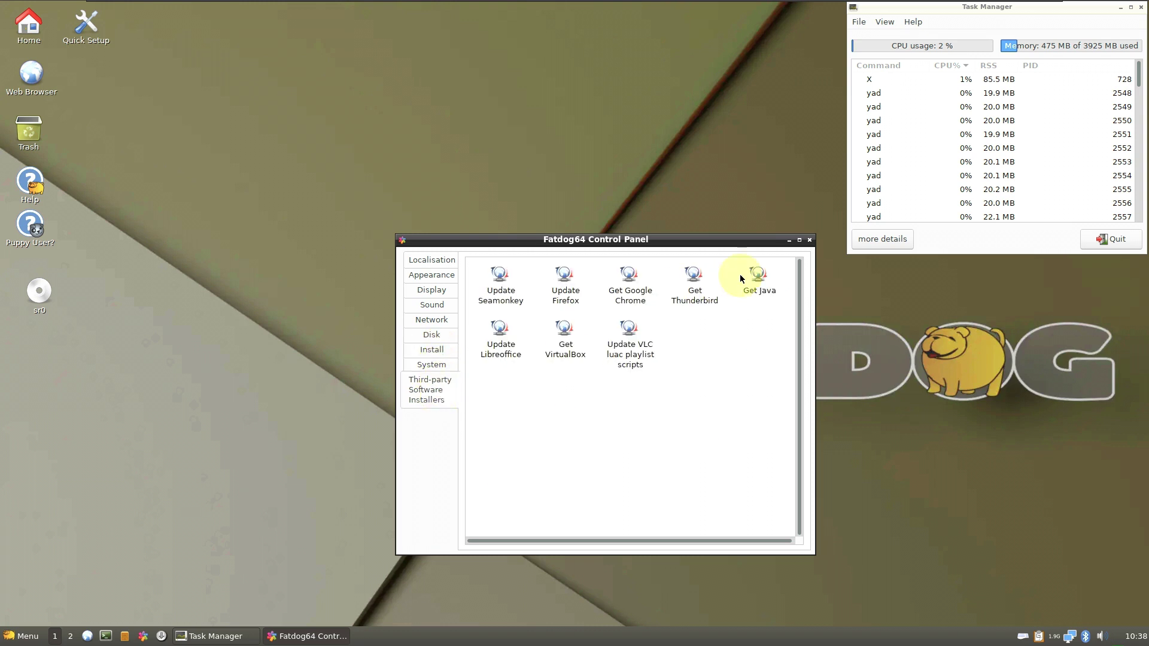
left_click(809, 240)
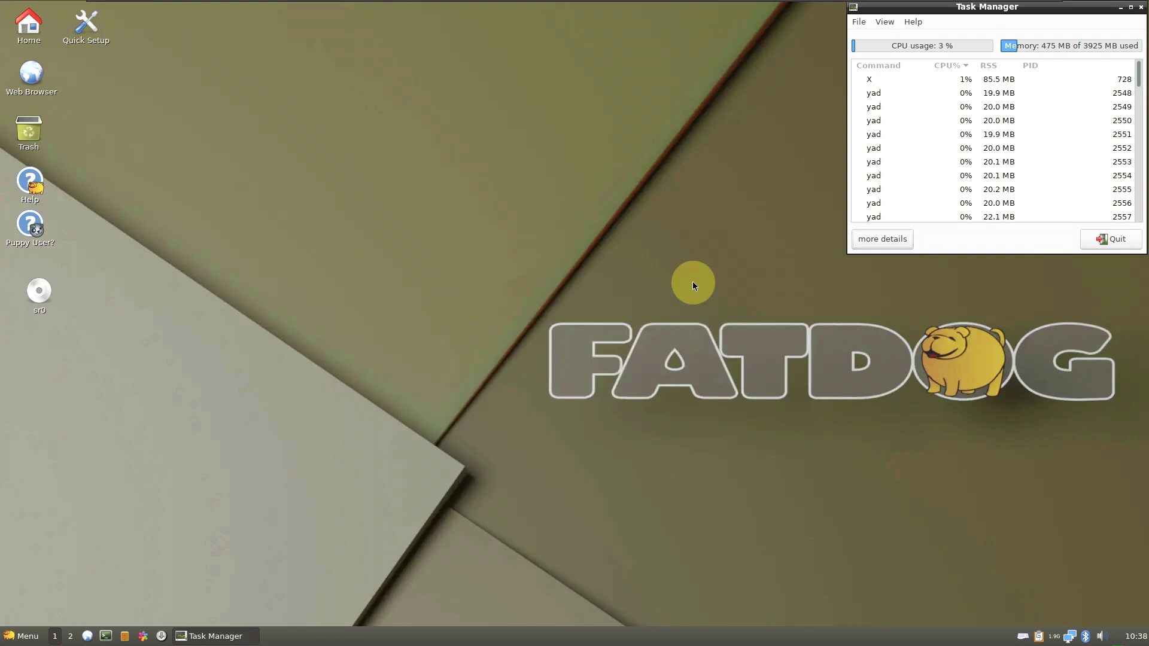
- Launch Leafpad and write "youtube.com/9to5linux" with "subscribe" two lines below it
left_click(21, 636)
mouse_move(91, 333)
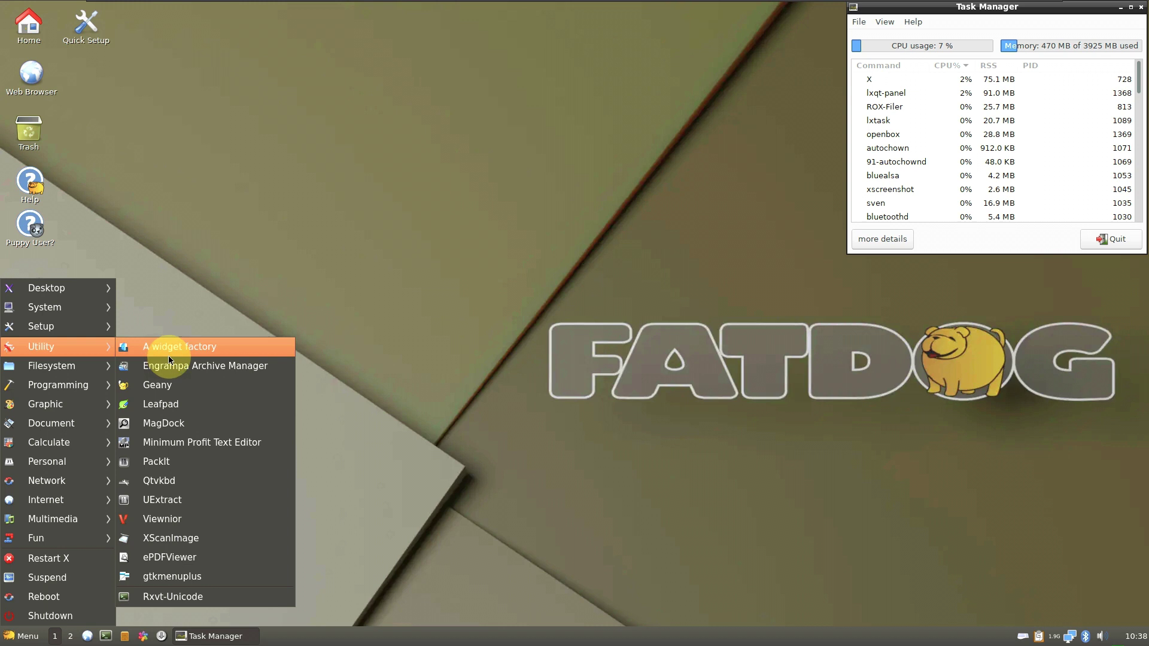
left_click(166, 407)
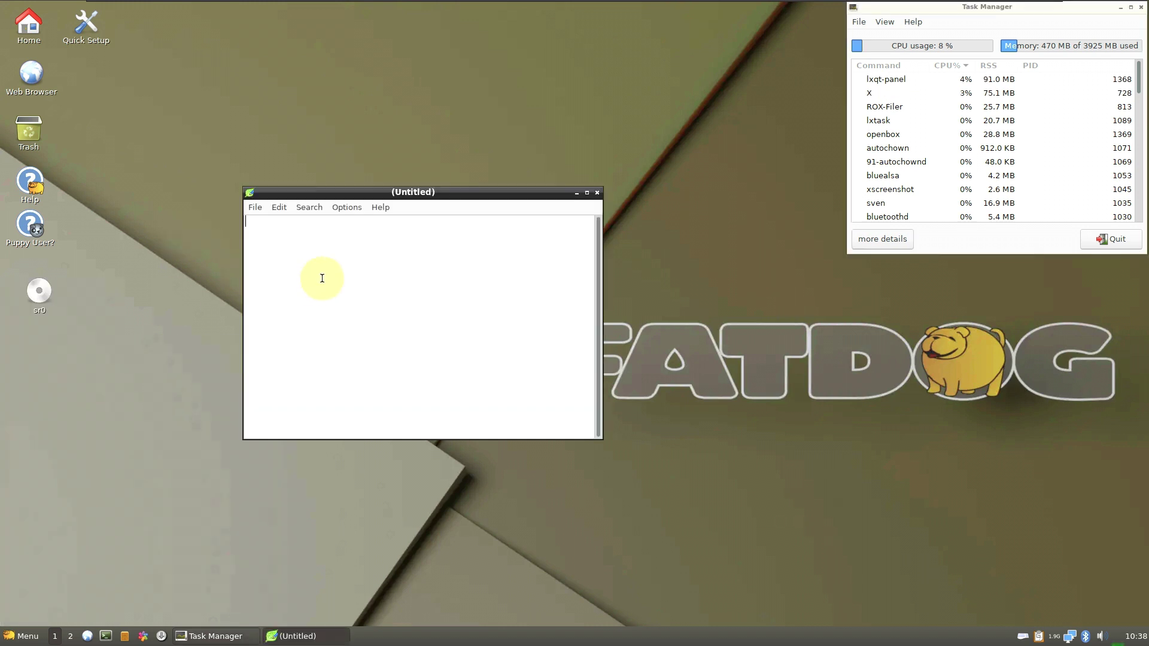
type("youtube.com/9to5linux")
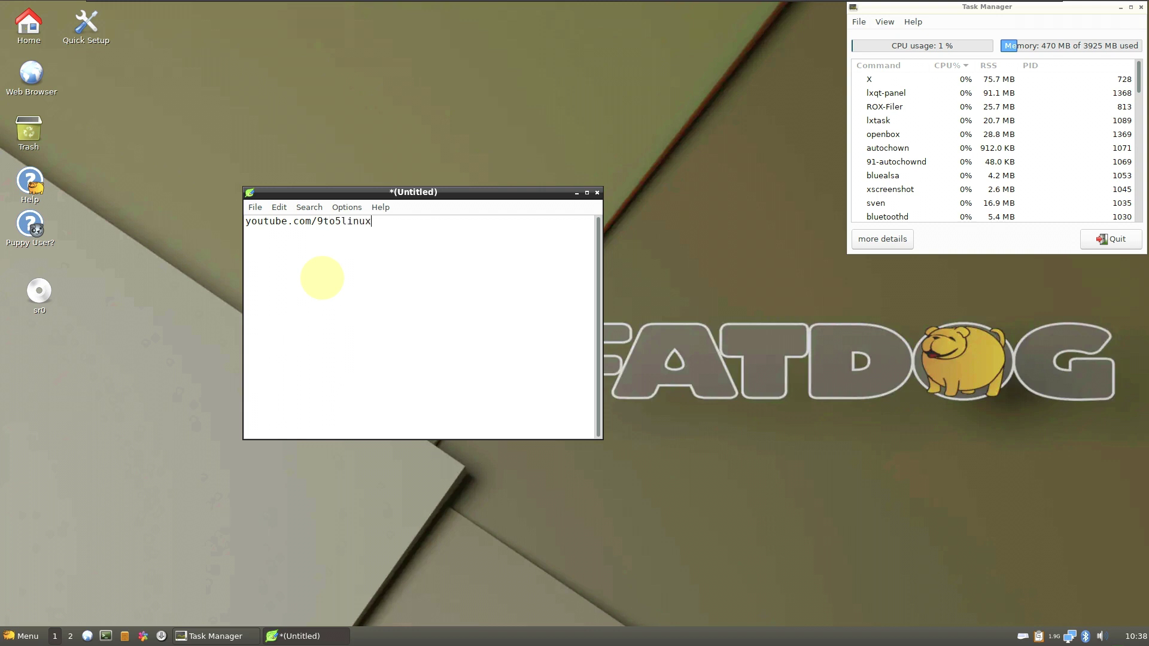
type("subscribe")
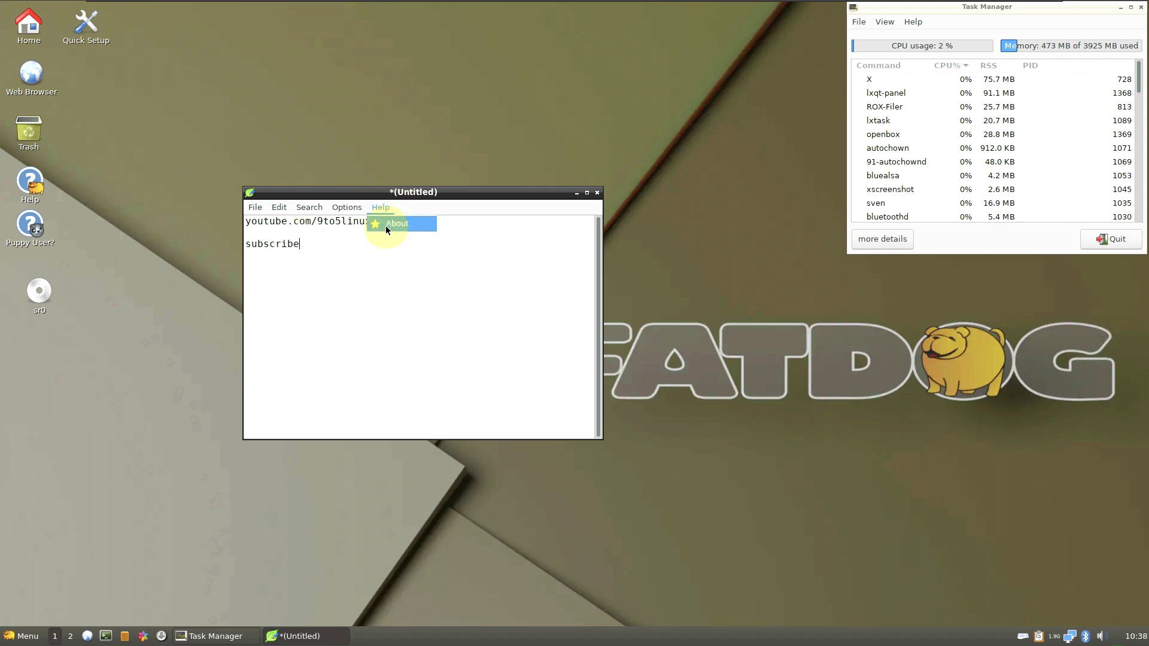
- View Leafpad's About information, and close the editor without saving the text
left_click(385, 224)
left_click(456, 378)
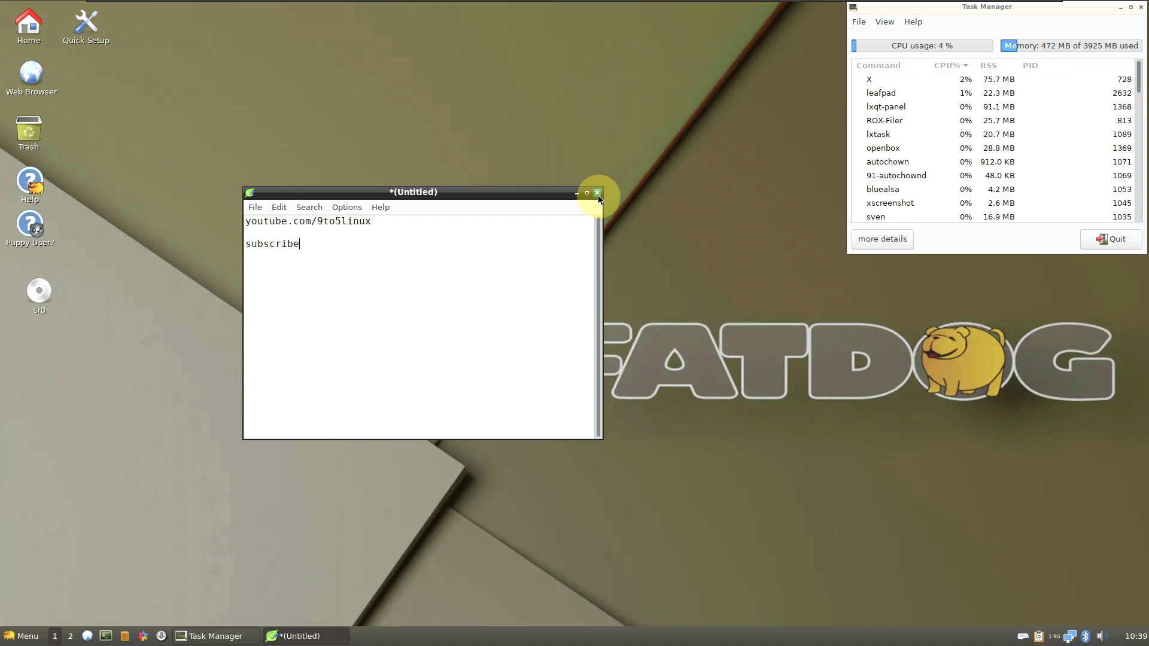
left_click(598, 195)
left_click(420, 352)
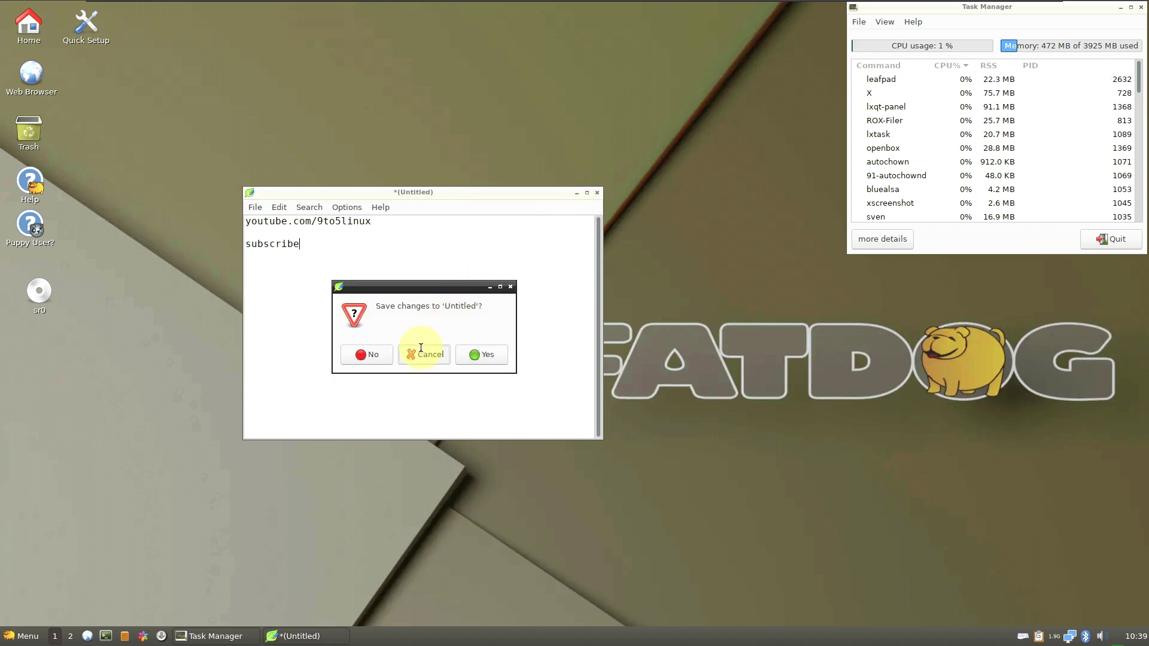
left_click(595, 195)
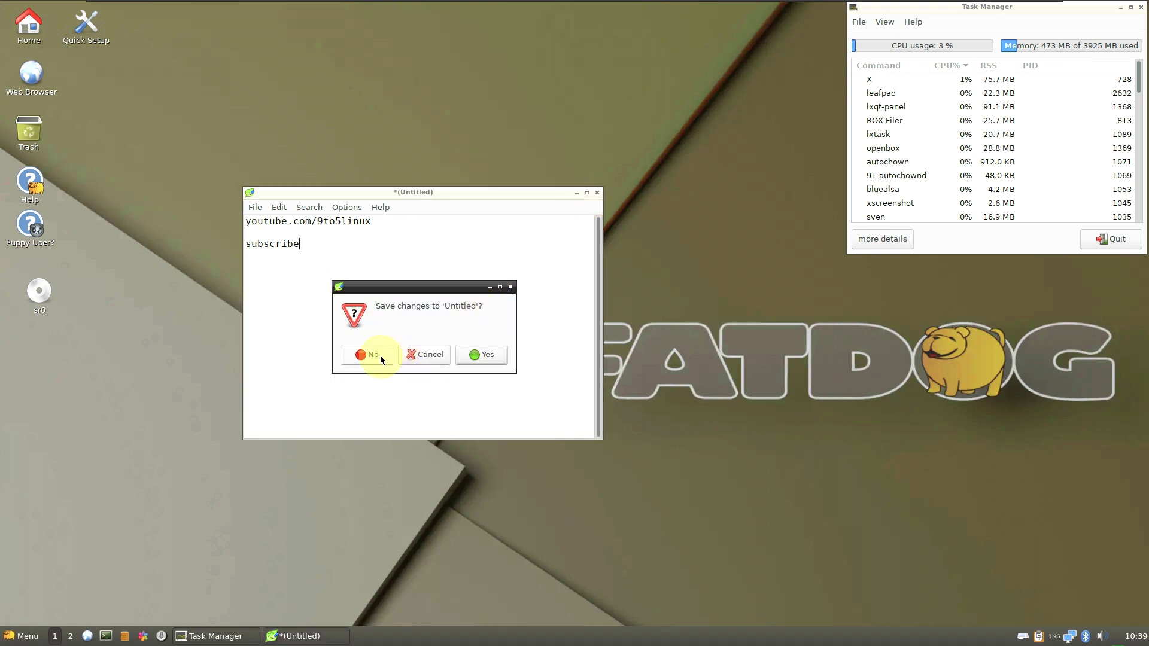
left_click(379, 356)
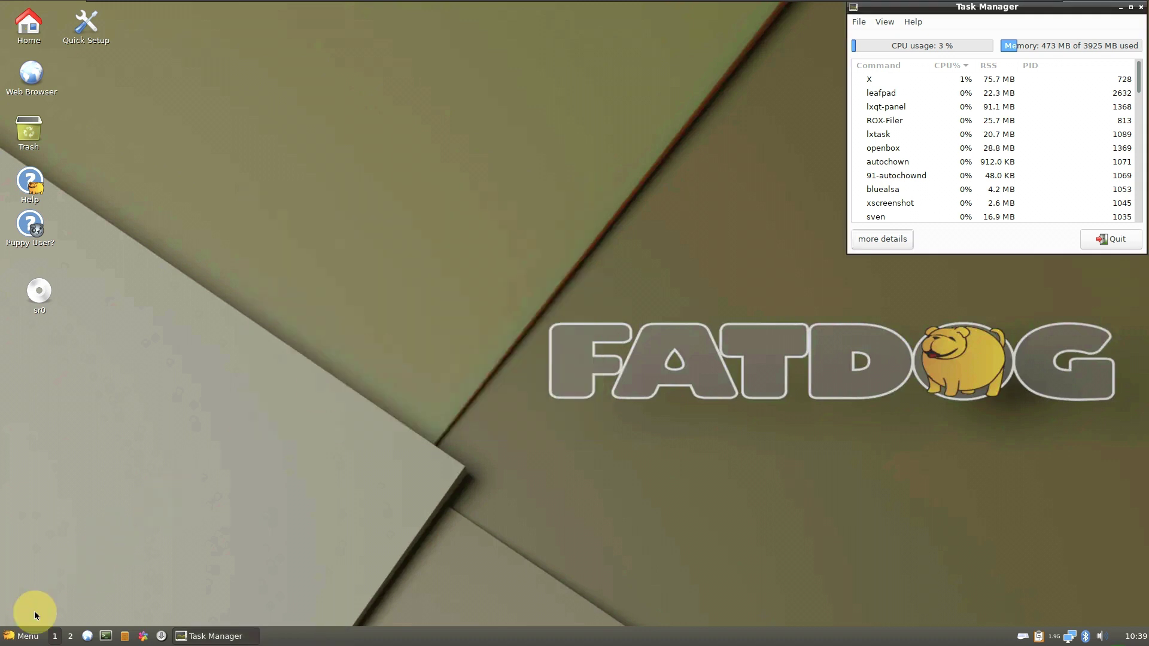
- Look through the Filesystem and Graphic applications, and launch GNU Image Manipulation Program and LibreOffice Draw
left_click(23, 636)
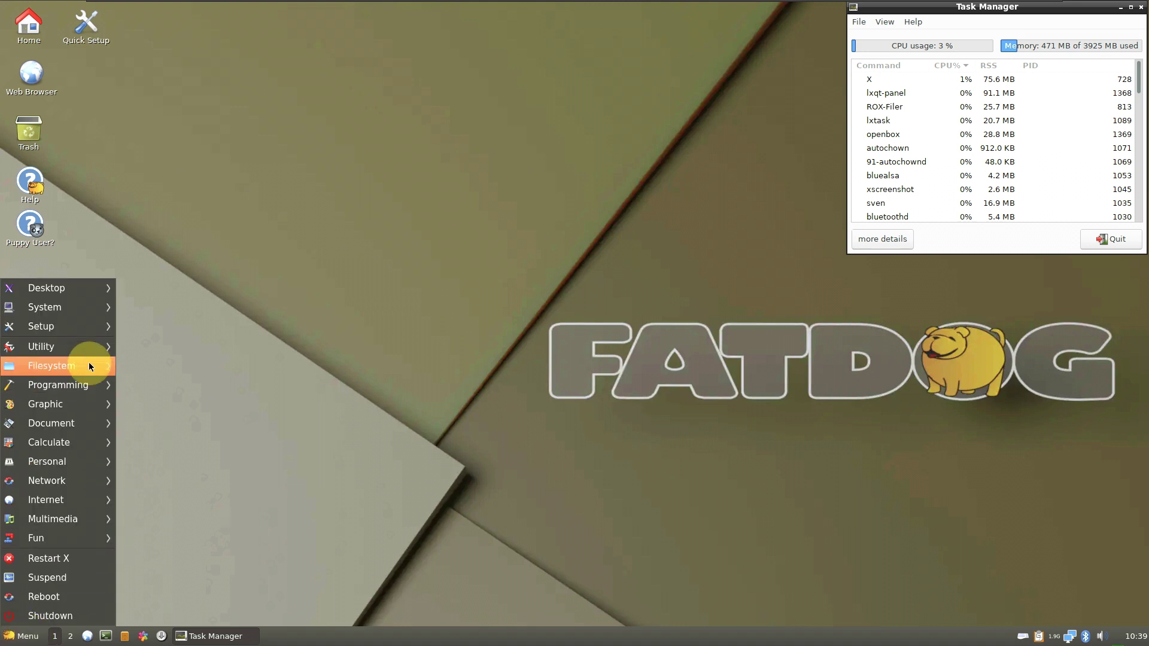
mouse_move(86, 353)
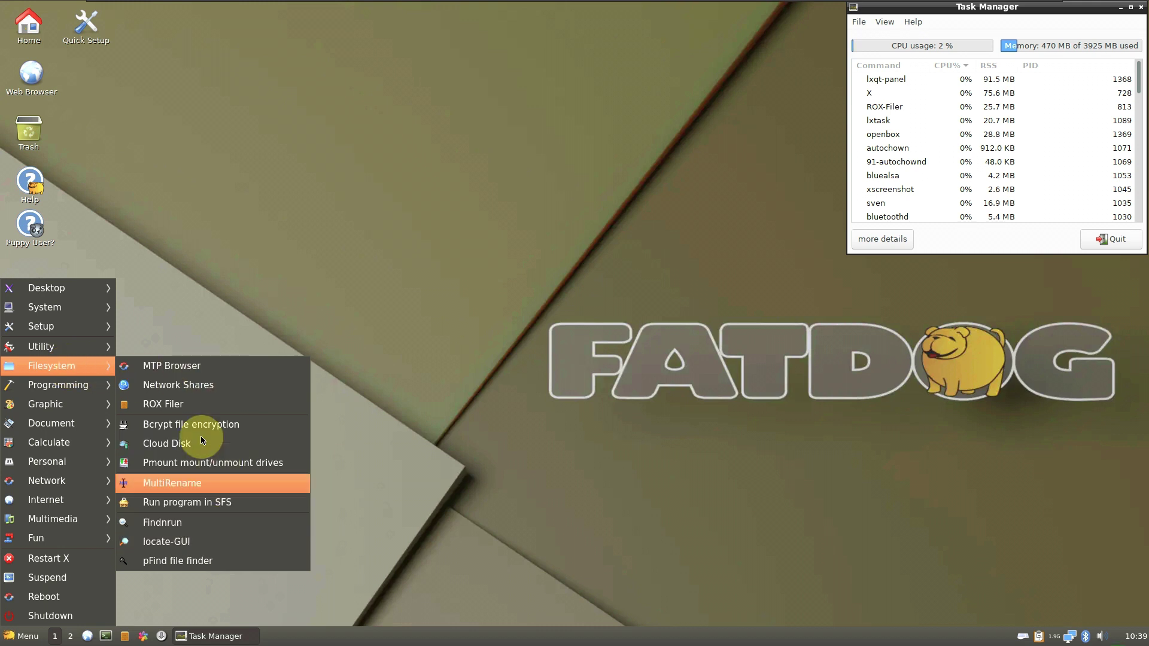
mouse_move(82, 403)
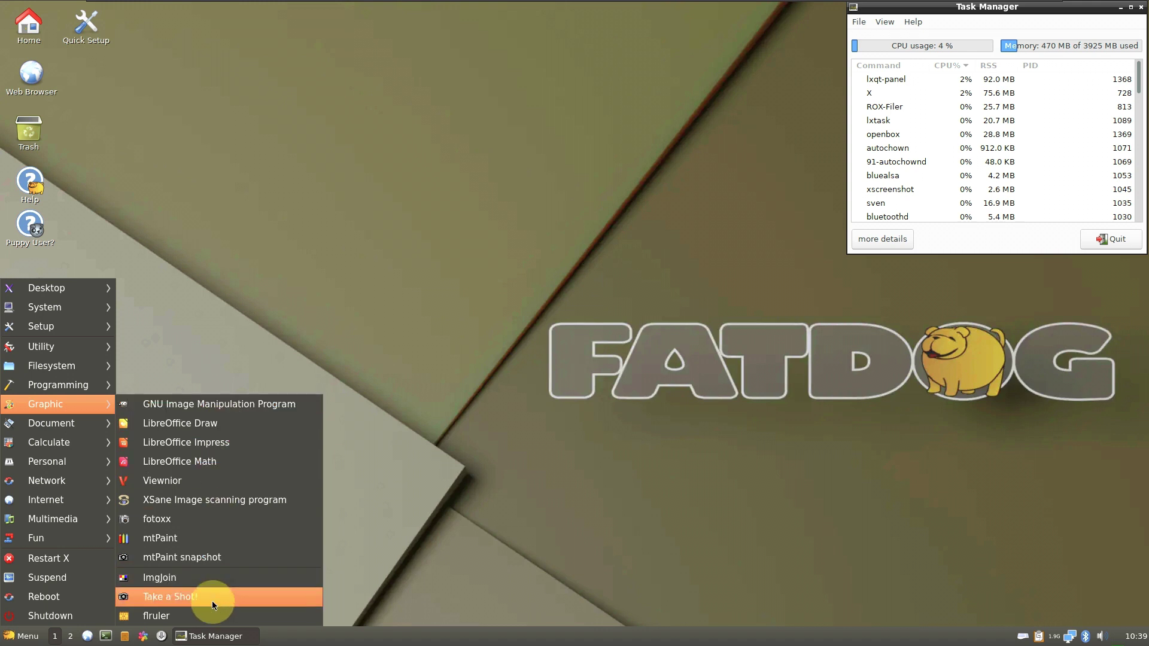
left_click(243, 407)
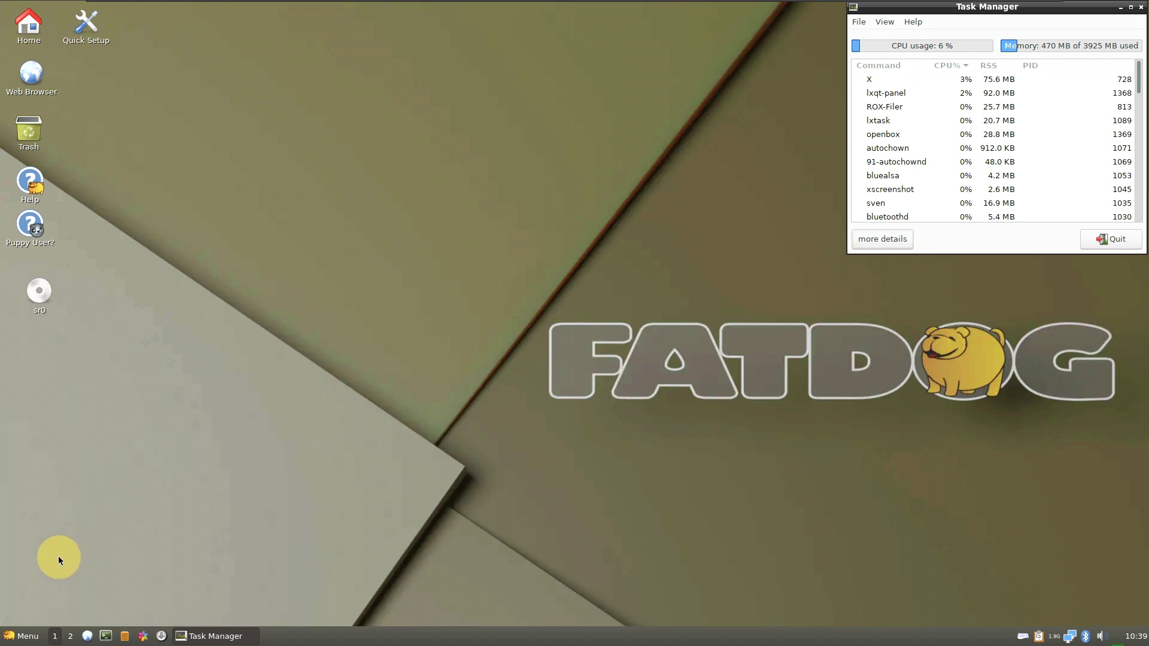
left_click(21, 636)
mouse_move(65, 412)
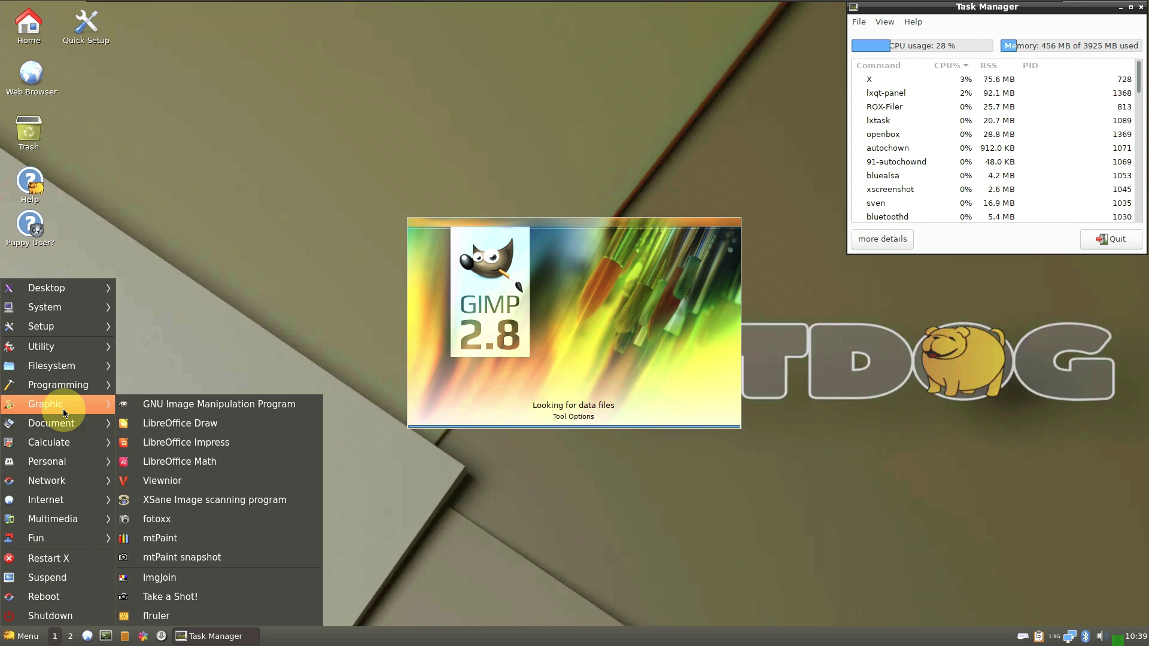
left_click(163, 423)
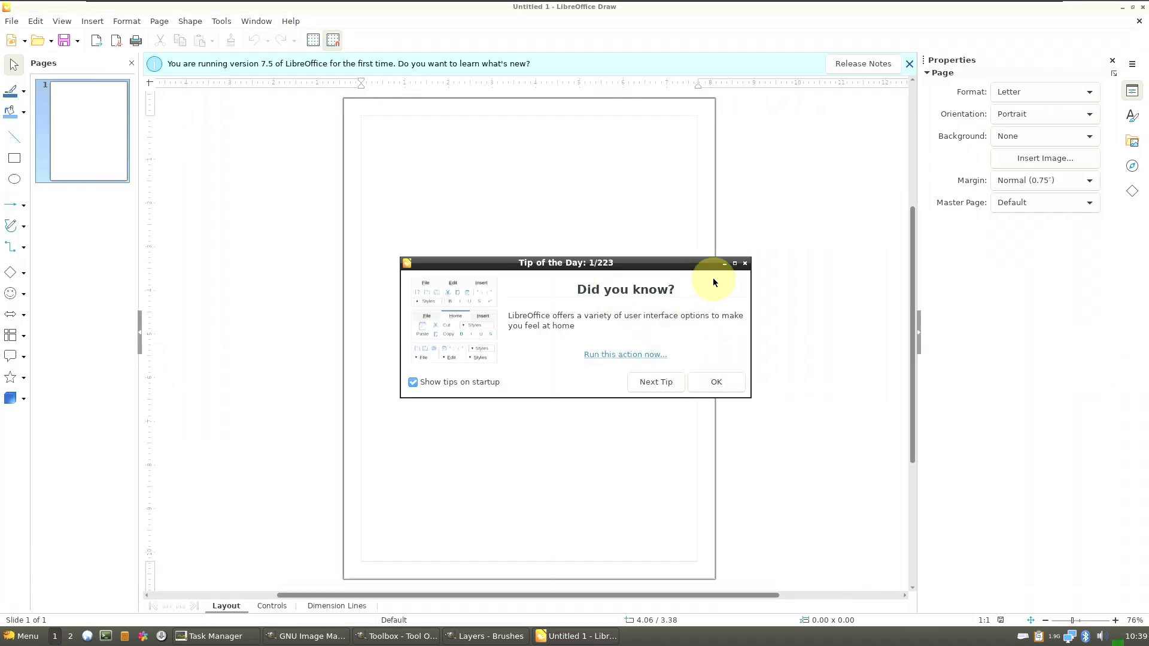
- Dismiss LibreOffice Draw's Tip of the Day, view the About LibreOffice information, and close Draw
left_click(745, 263)
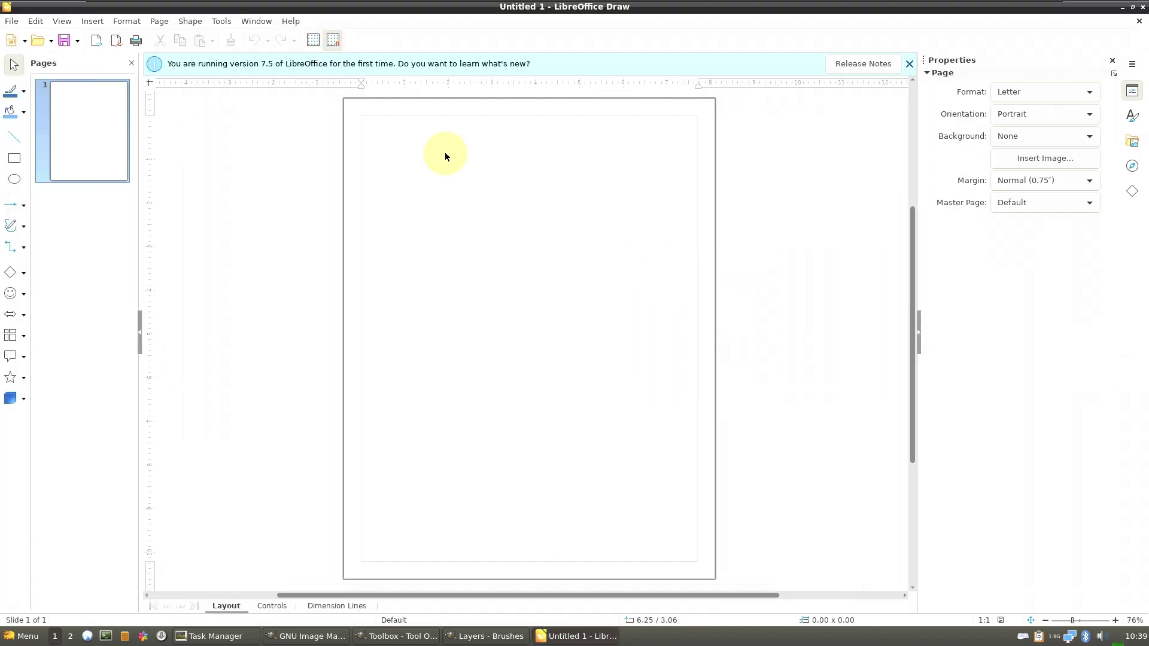
left_click(290, 21)
left_click(334, 204)
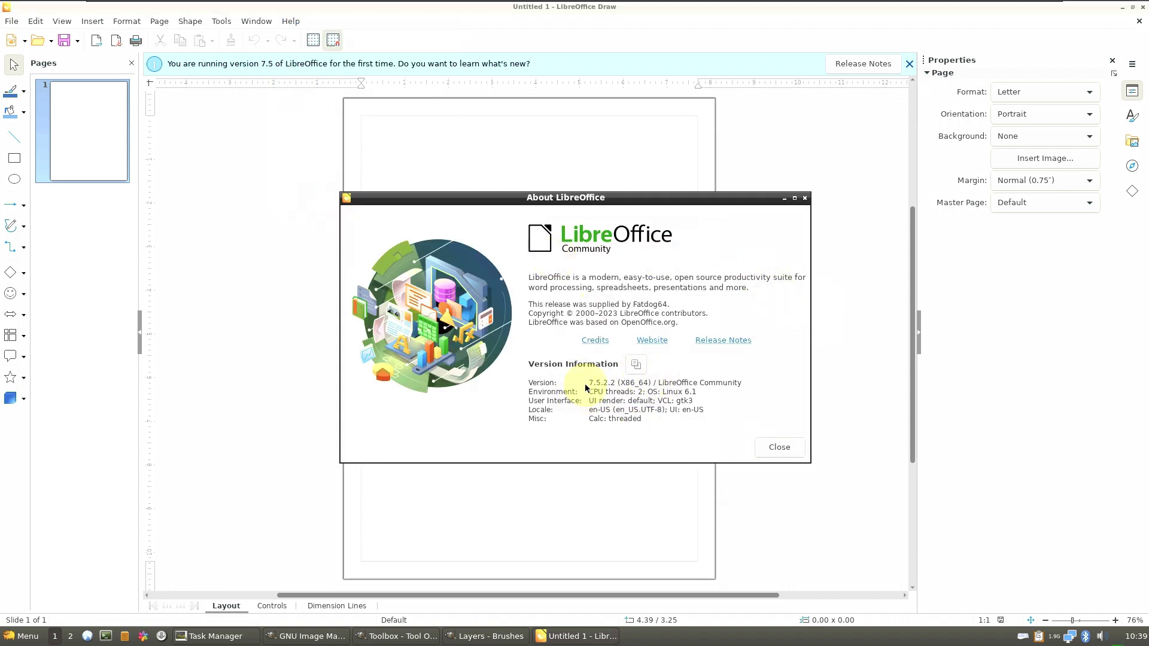
left_click(779, 447)
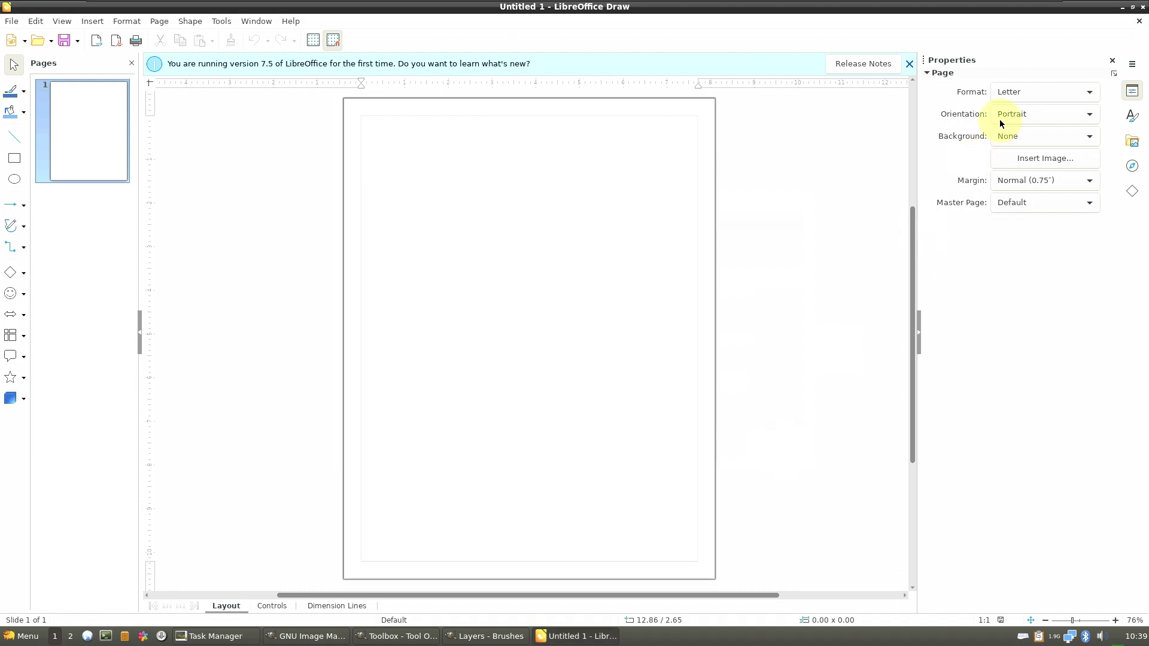
left_click(1143, 7)
- Switch GIMP to single-window mode
left_click(540, 243)
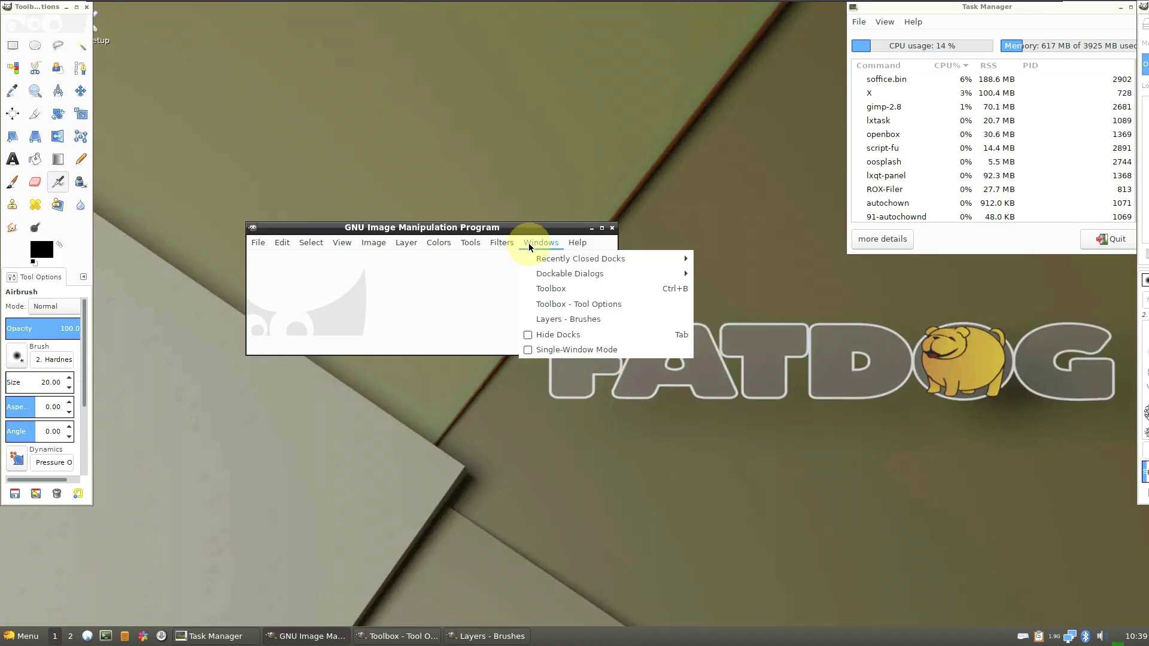
mouse_move(556, 276)
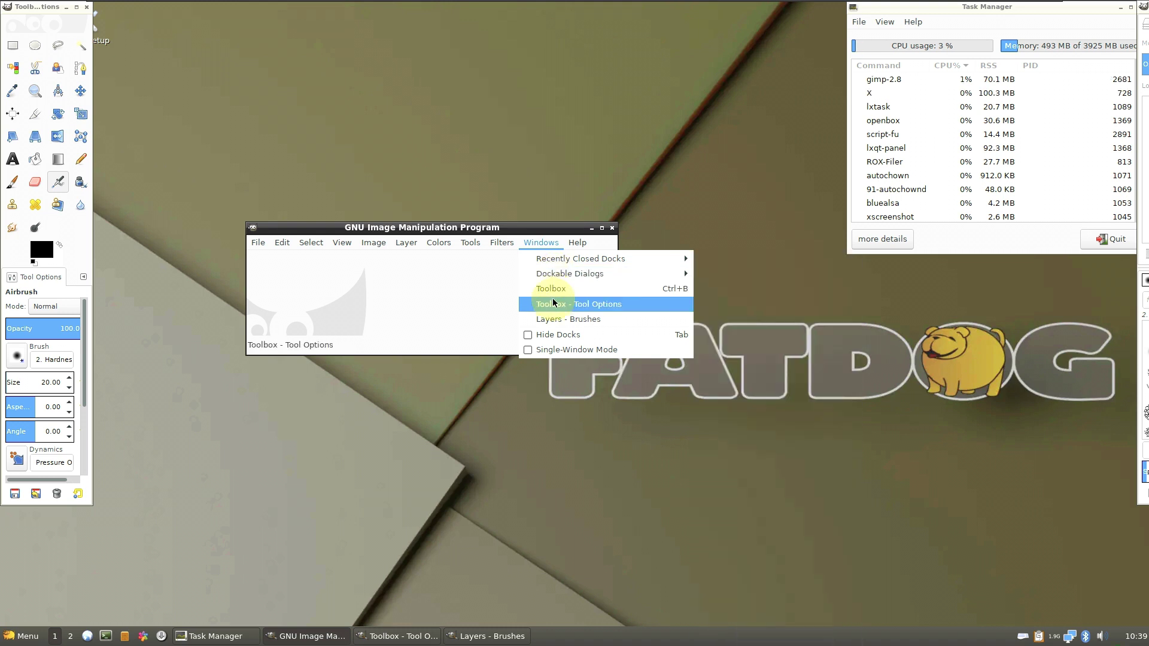
left_click(532, 352)
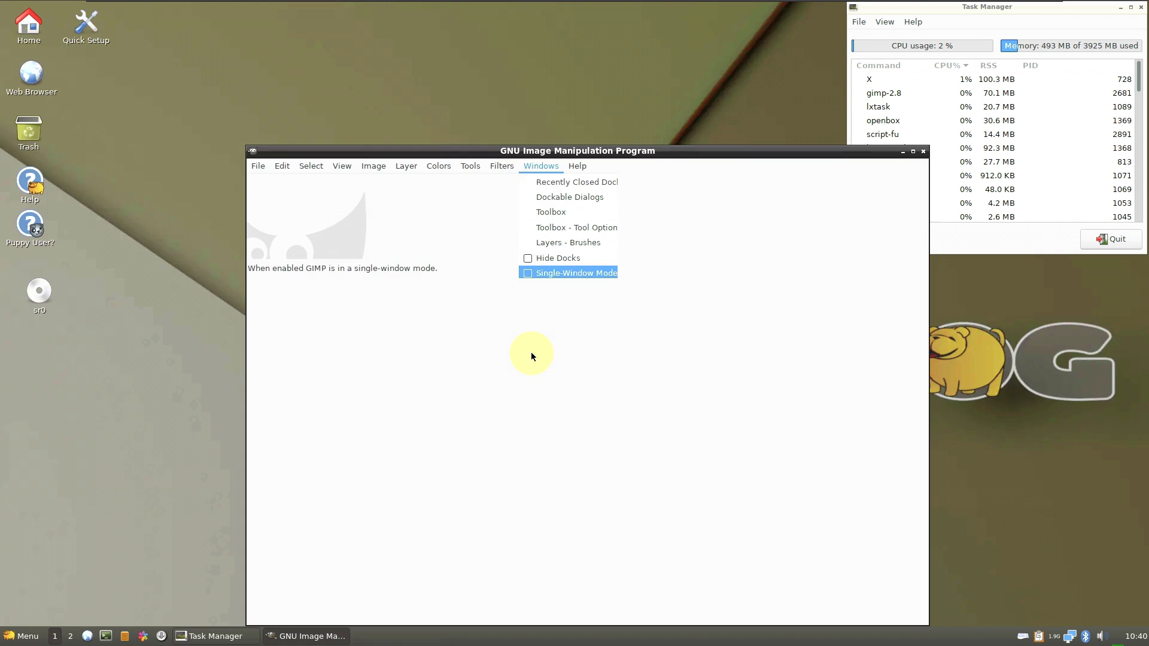
- View GIMP's About information, and close the program
left_click(573, 167)
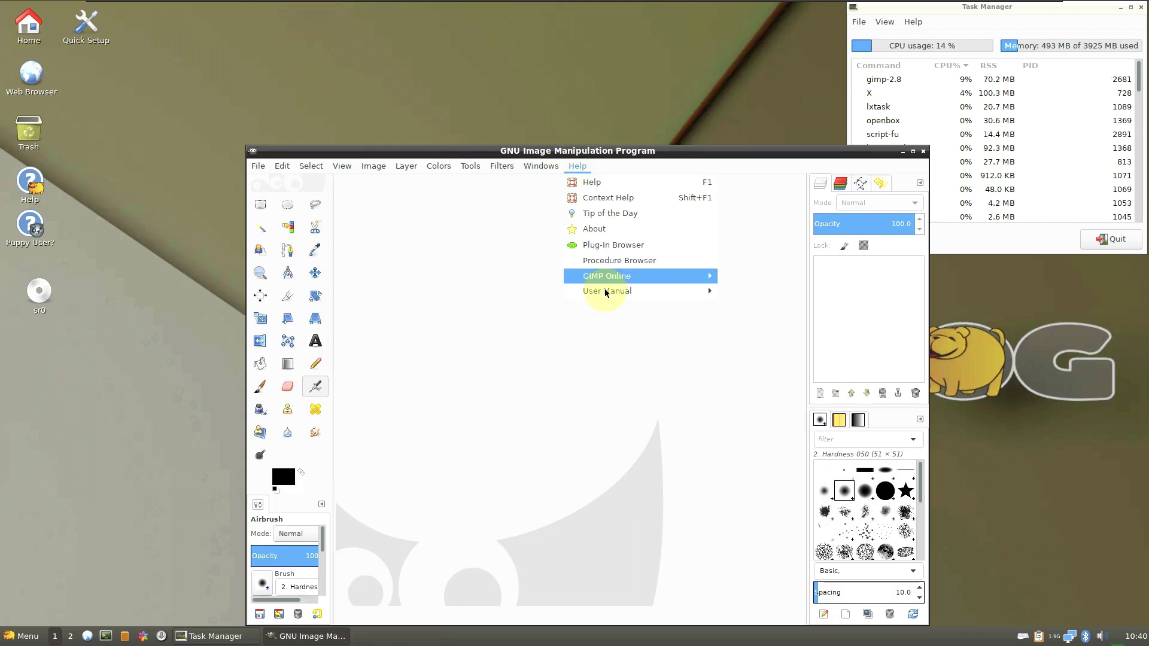
left_click(599, 229)
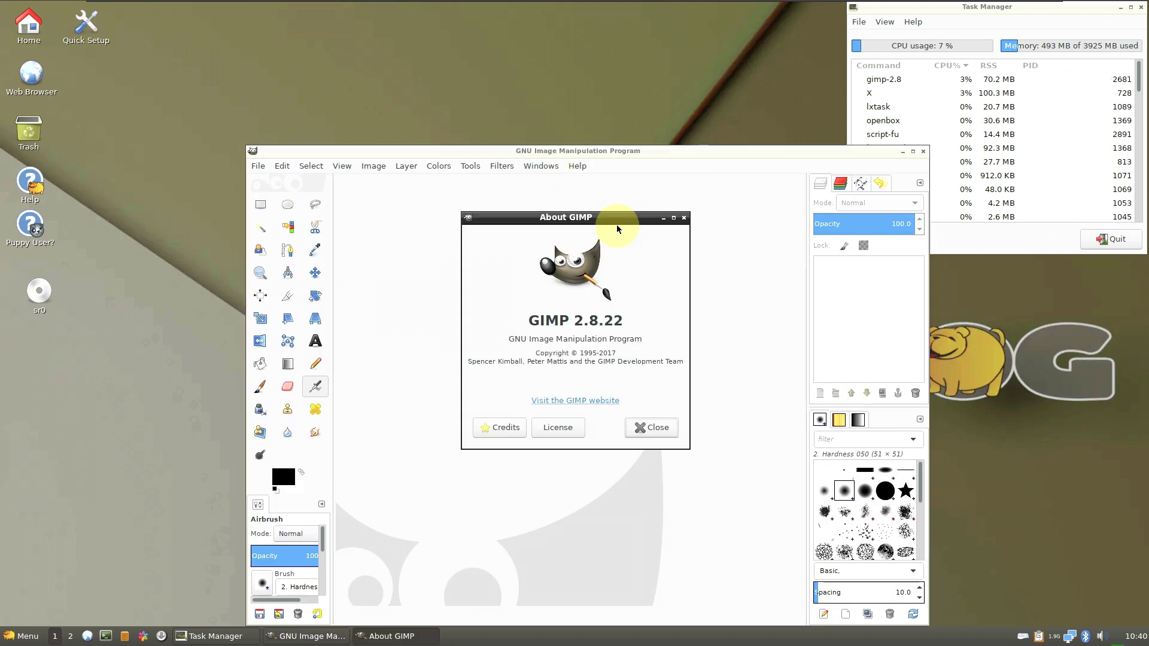
left_click(649, 430)
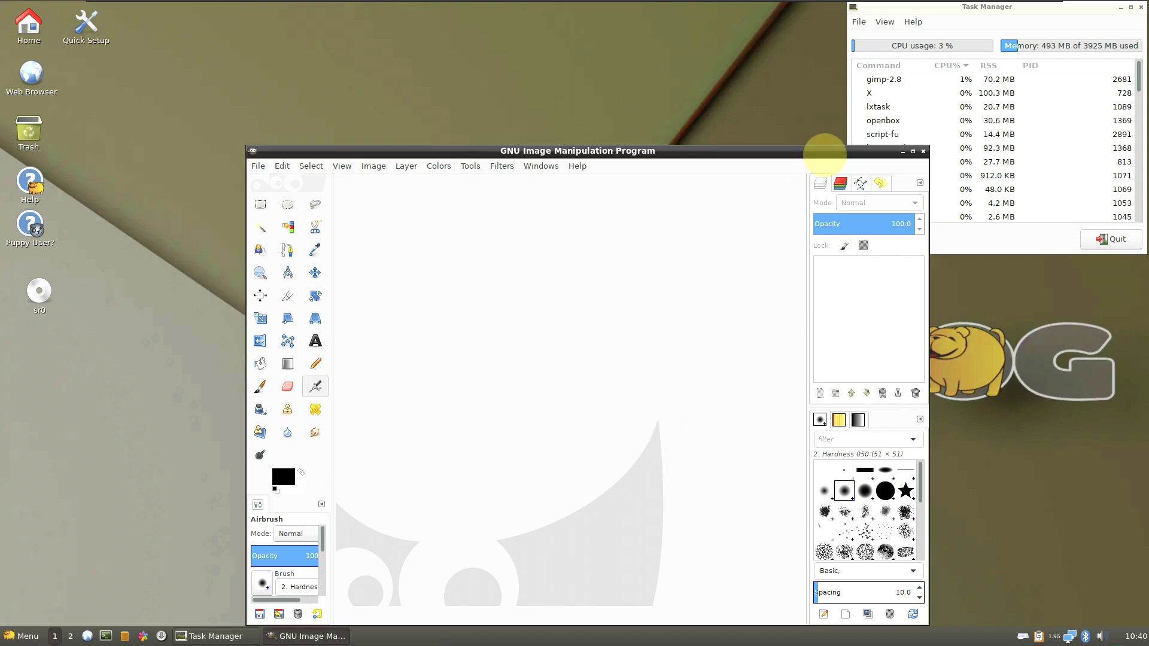
left_click(922, 152)
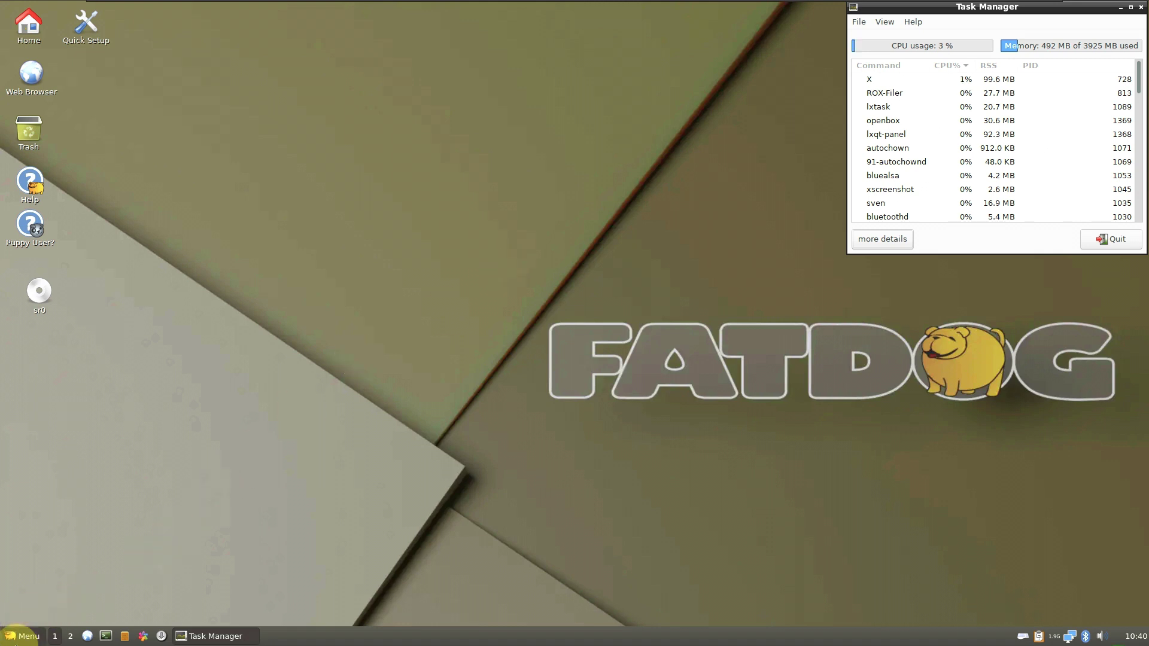
- Browse the installed applications in the Filesystem, Document, Calculate, Network and Internet categories
left_click(20, 641)
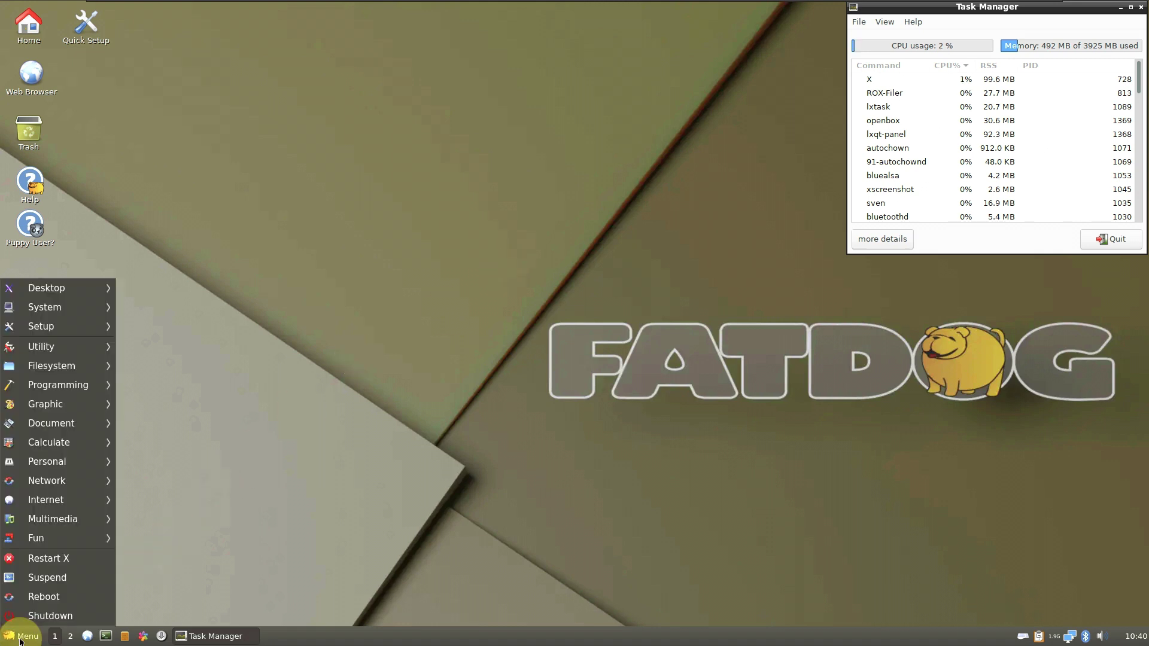
mouse_move(42, 366)
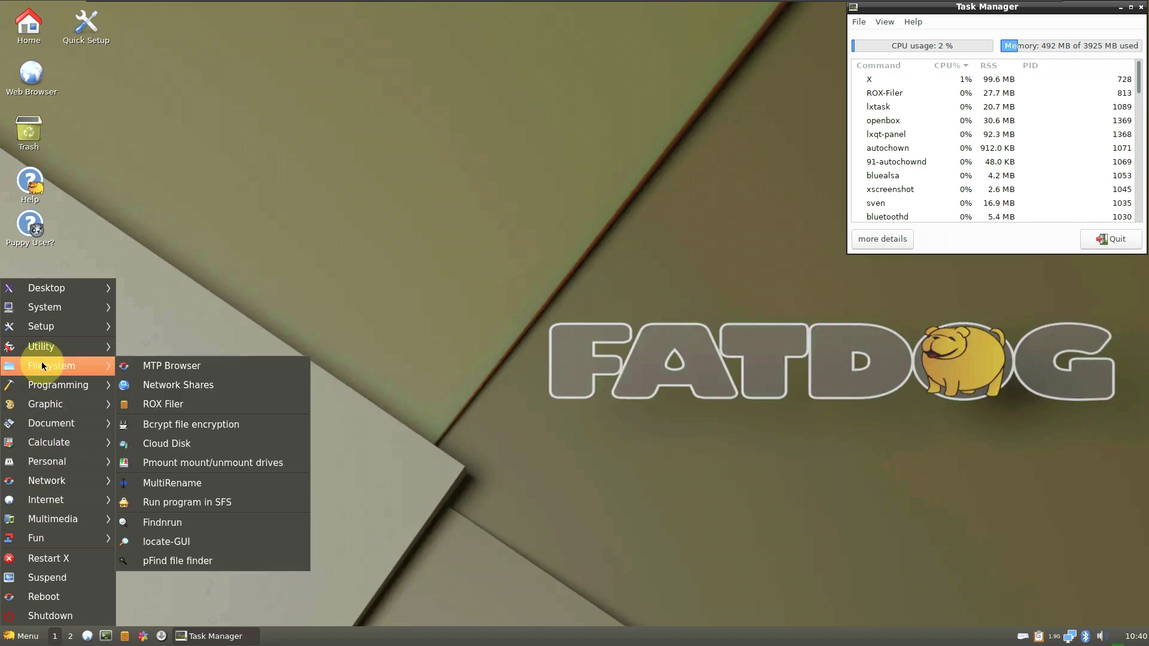
mouse_move(74, 418)
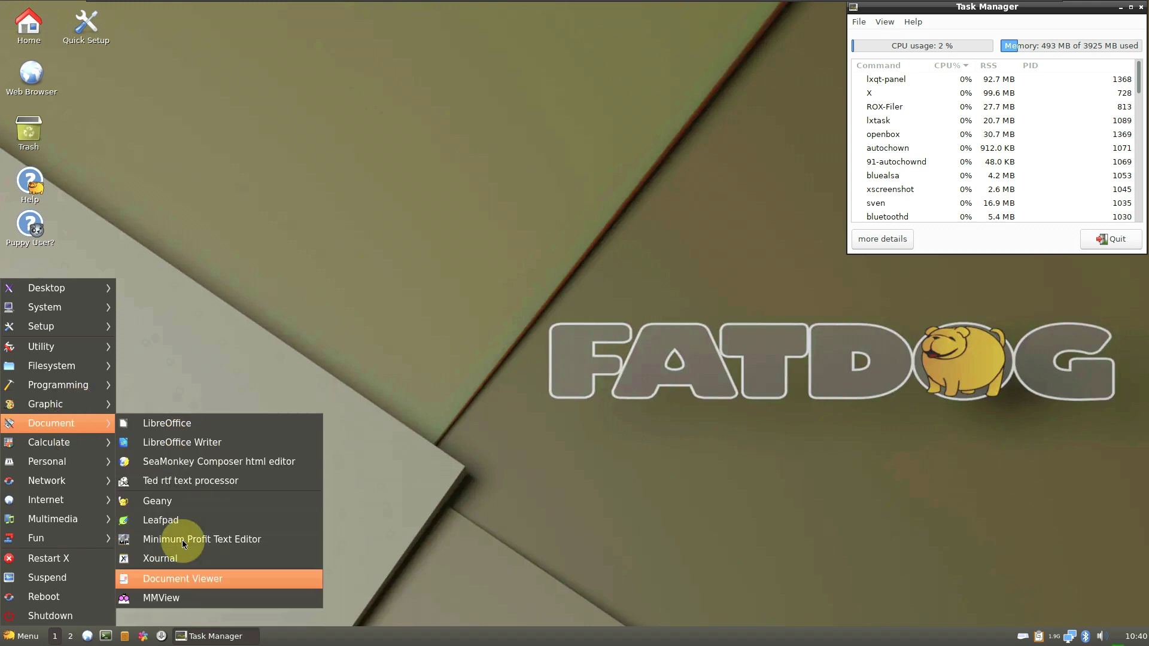
mouse_move(97, 443)
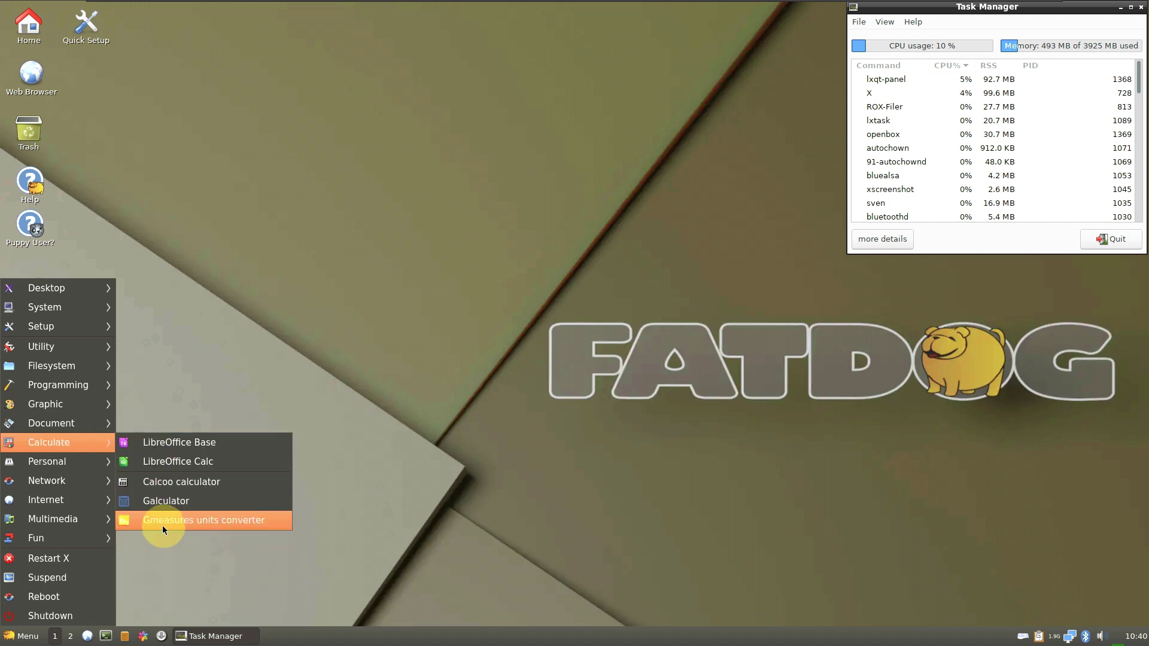
mouse_move(108, 467)
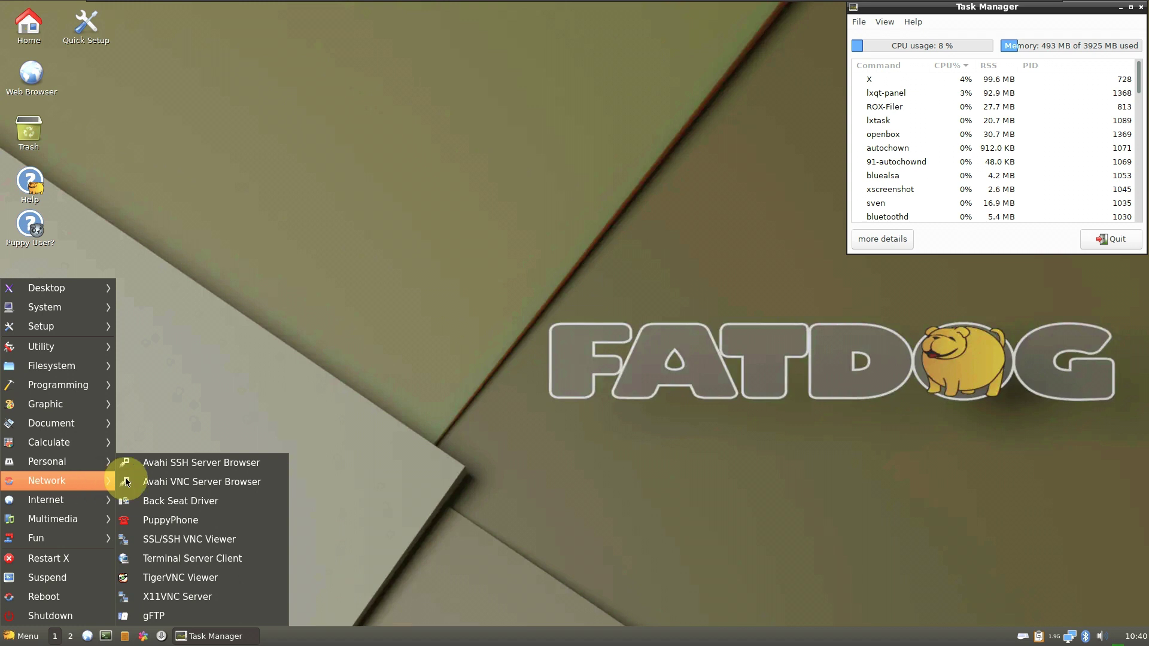
mouse_move(85, 500)
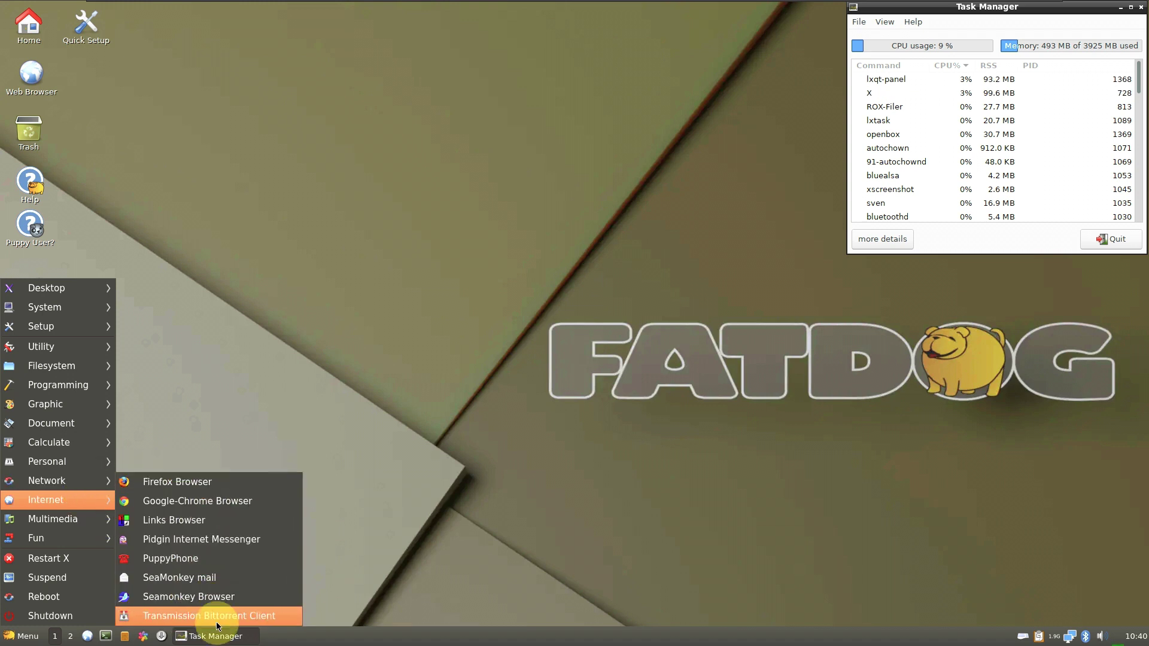
- Launch VLC media player from the Multimedia applications, and accept its privacy policy with metadata network access allowed
mouse_move(96, 519)
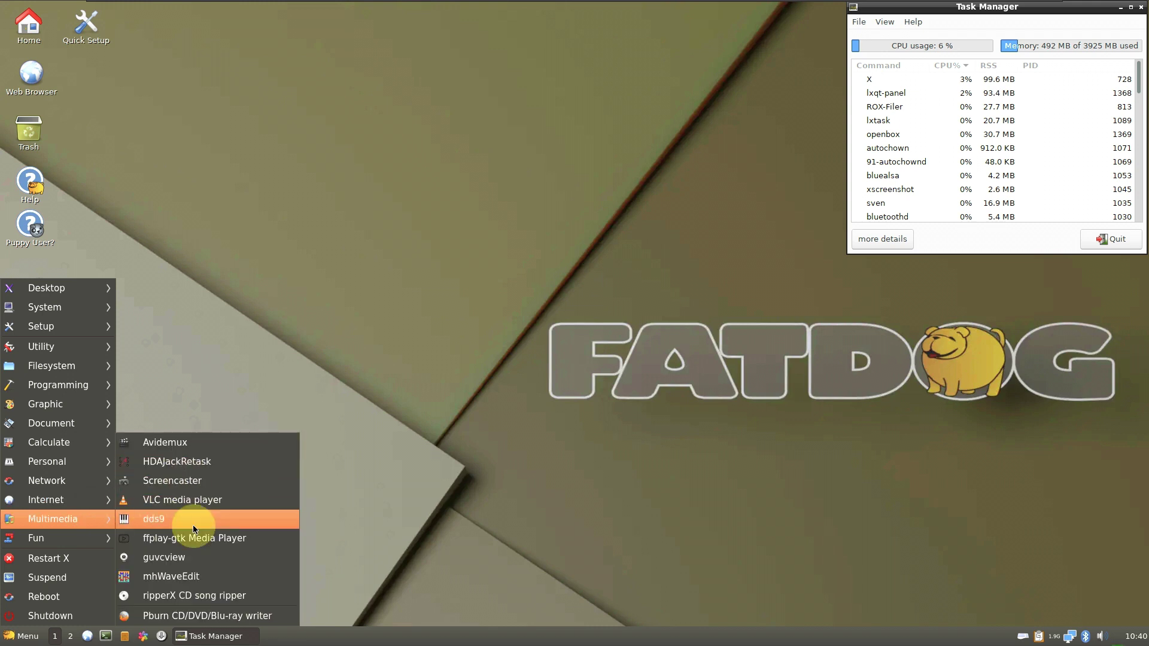
left_click(177, 505)
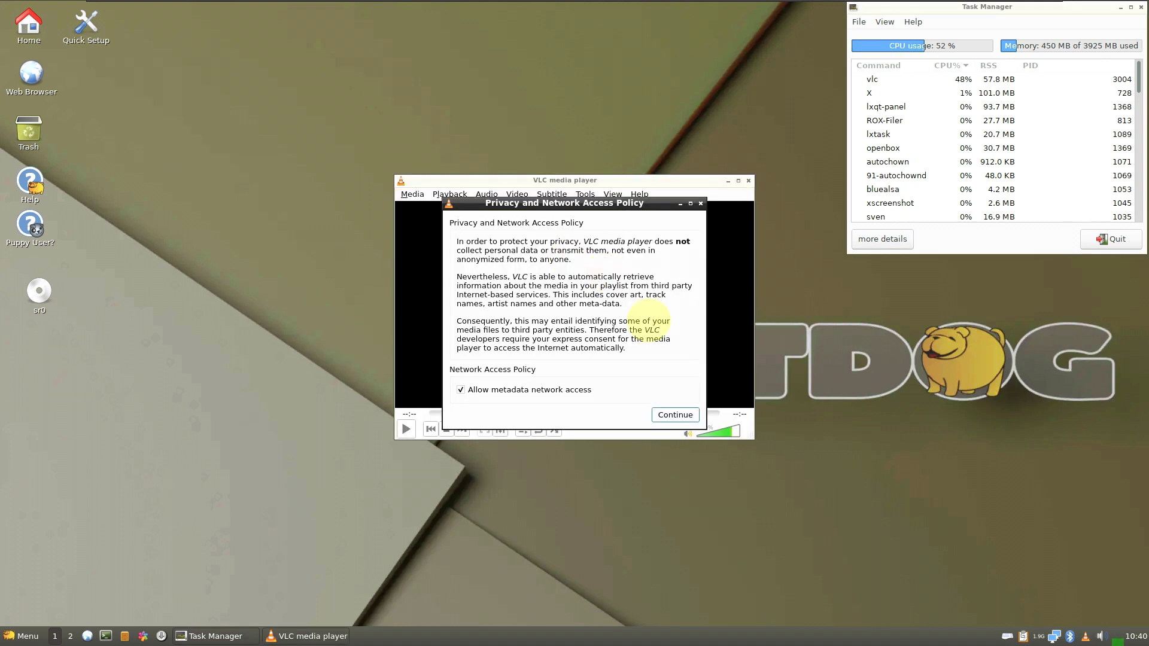
left_click(676, 415)
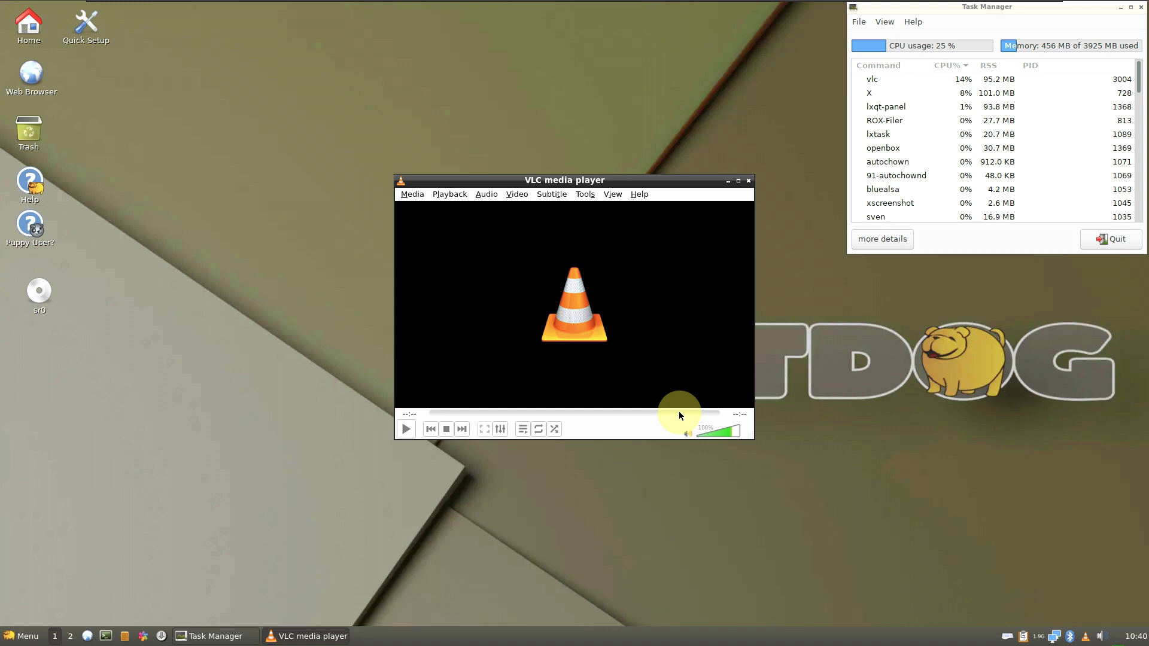
- View VLC's About information, and close the media player
left_click(638, 194)
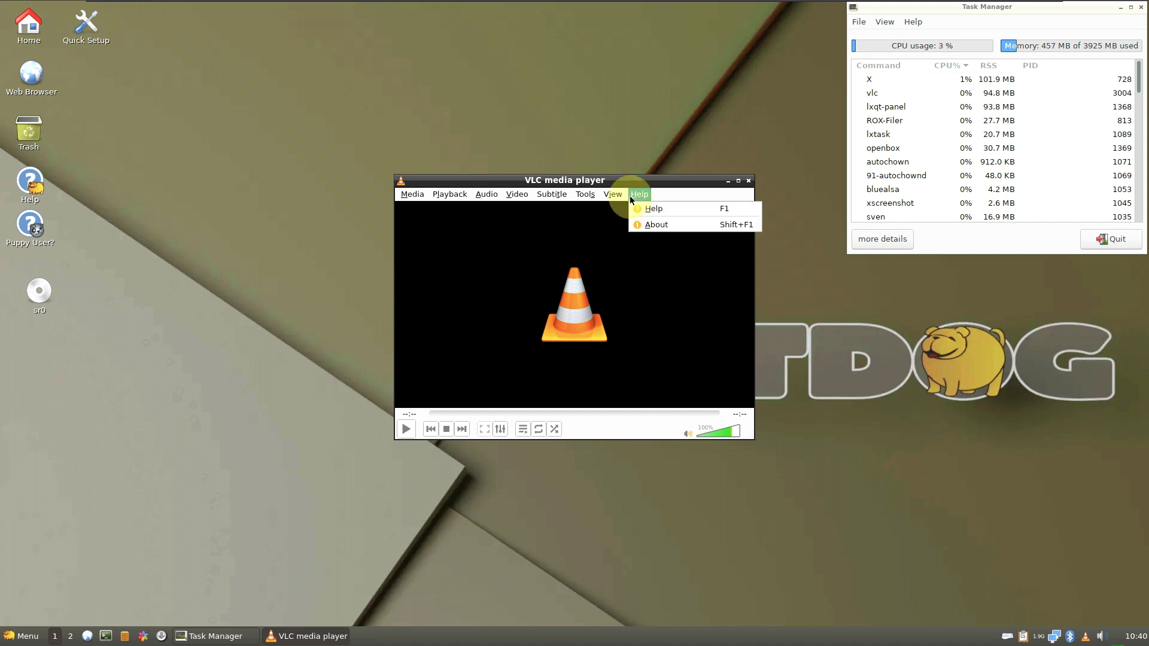
left_click(649, 234)
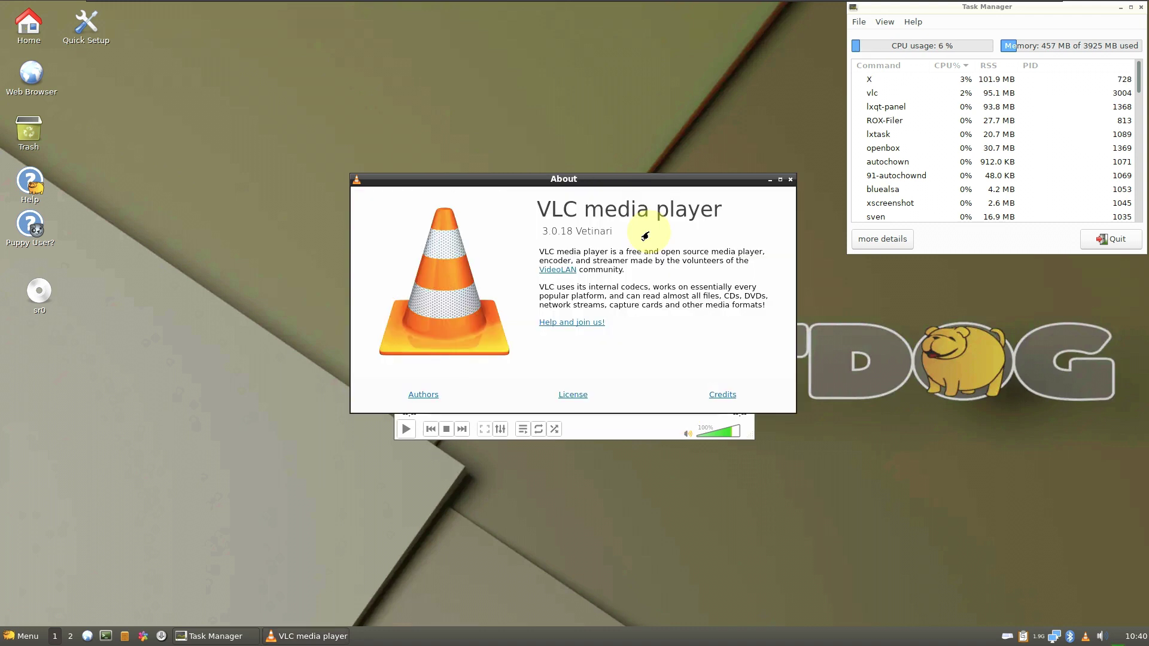
left_click(789, 180)
left_click(751, 180)
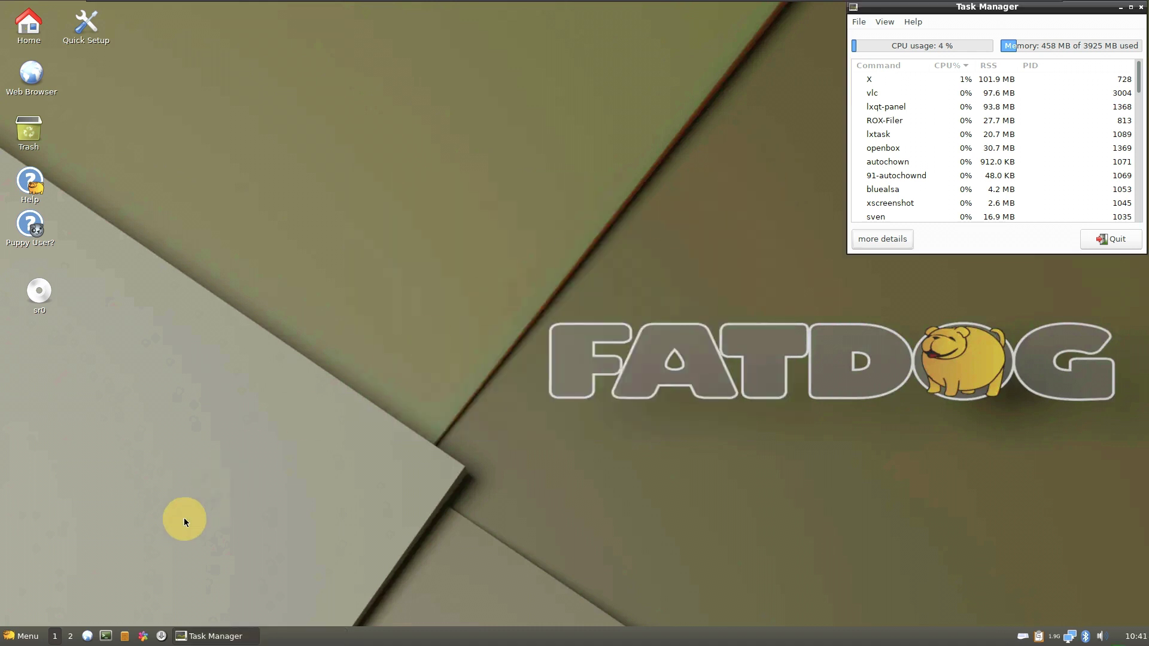
left_click(20, 638)
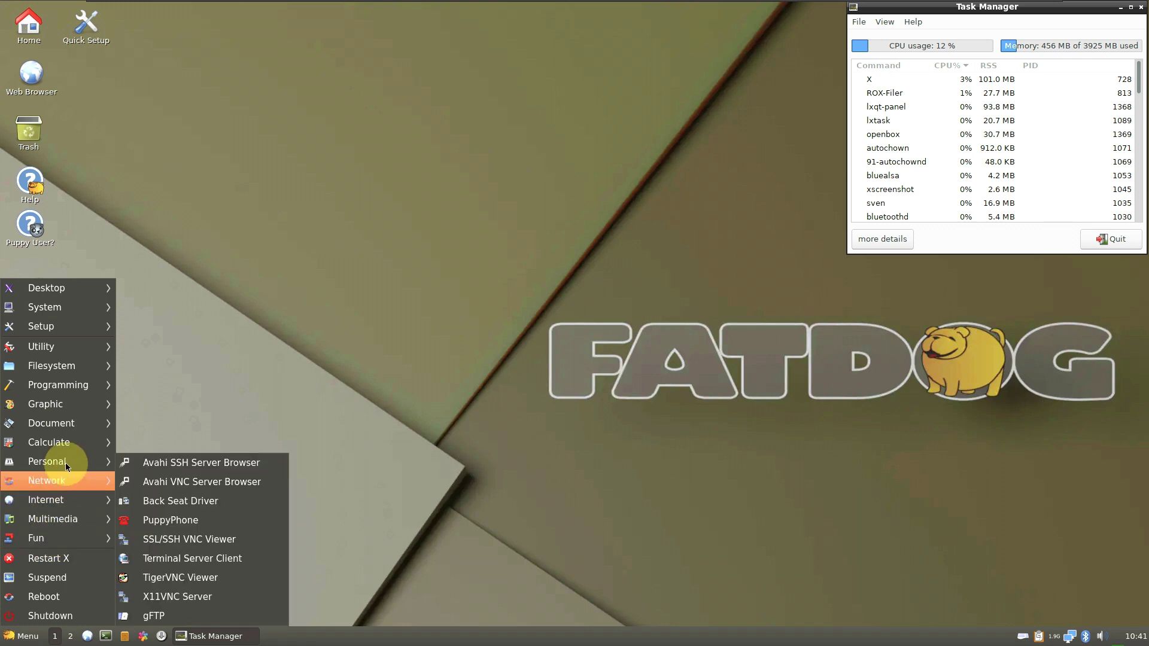
mouse_move(80, 517)
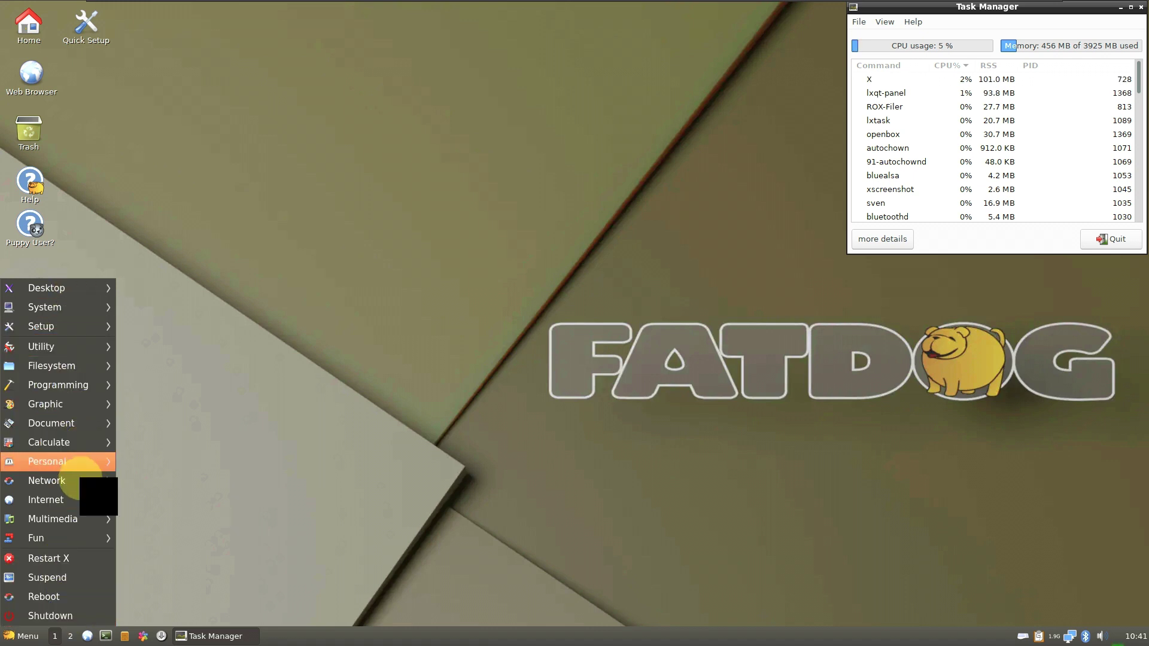
left_click(395, 350)
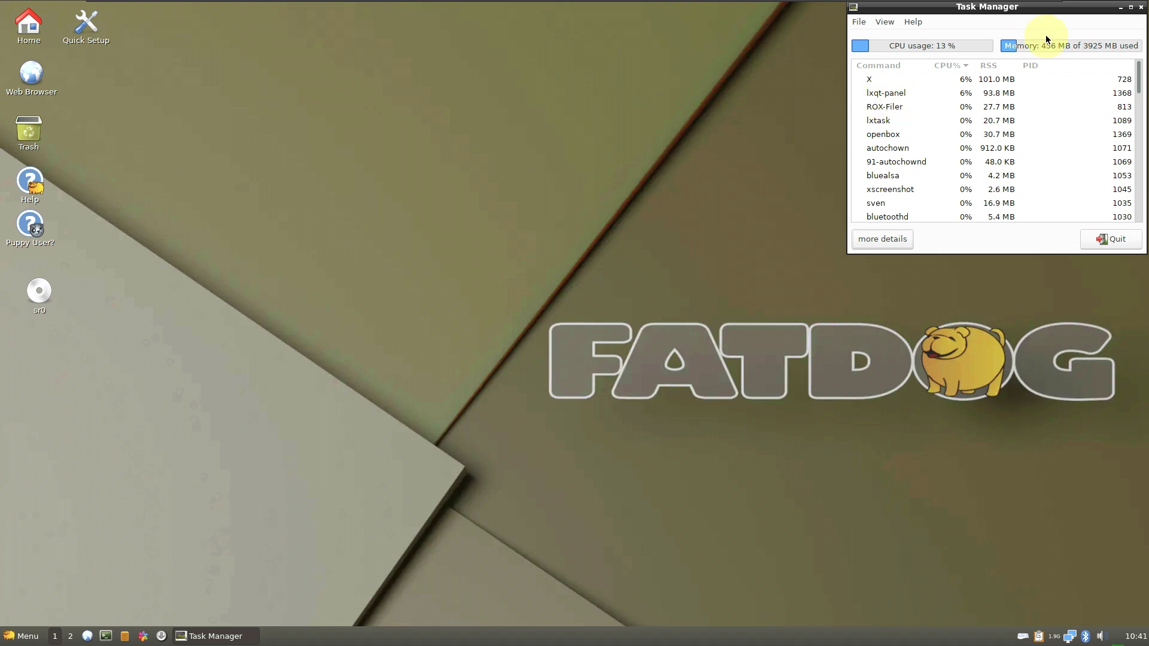
- Maximize the Task Manager, and examine the full list of running processes with the CPU and memory usage
left_click(1132, 8)
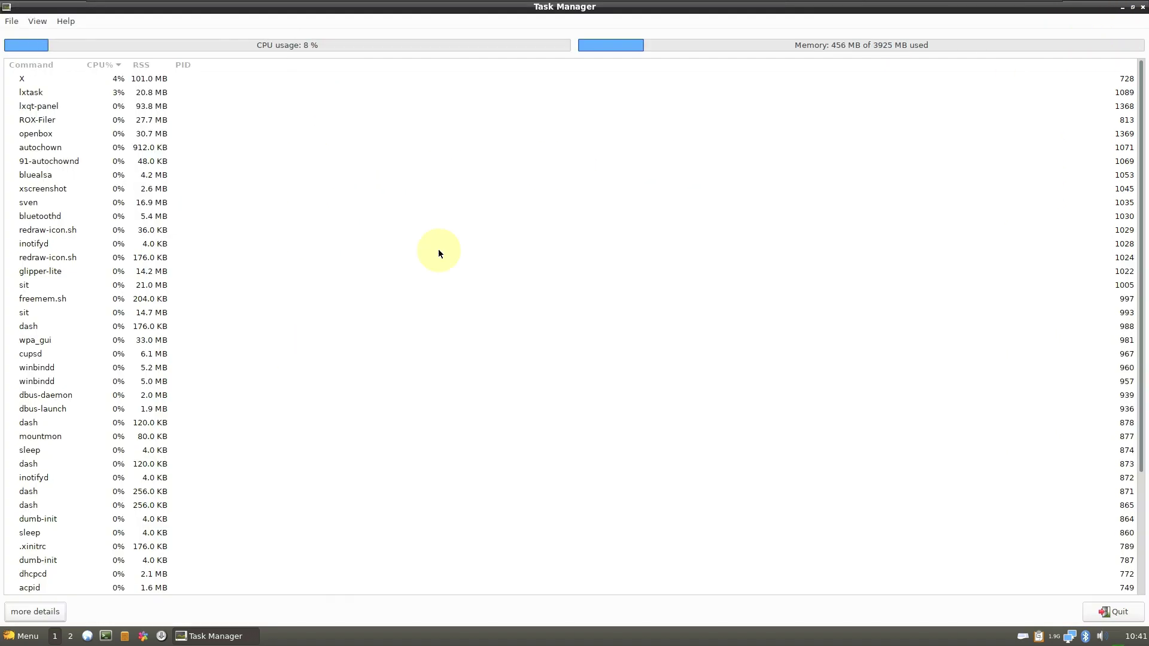
scroll(472, 309, "down", 4)
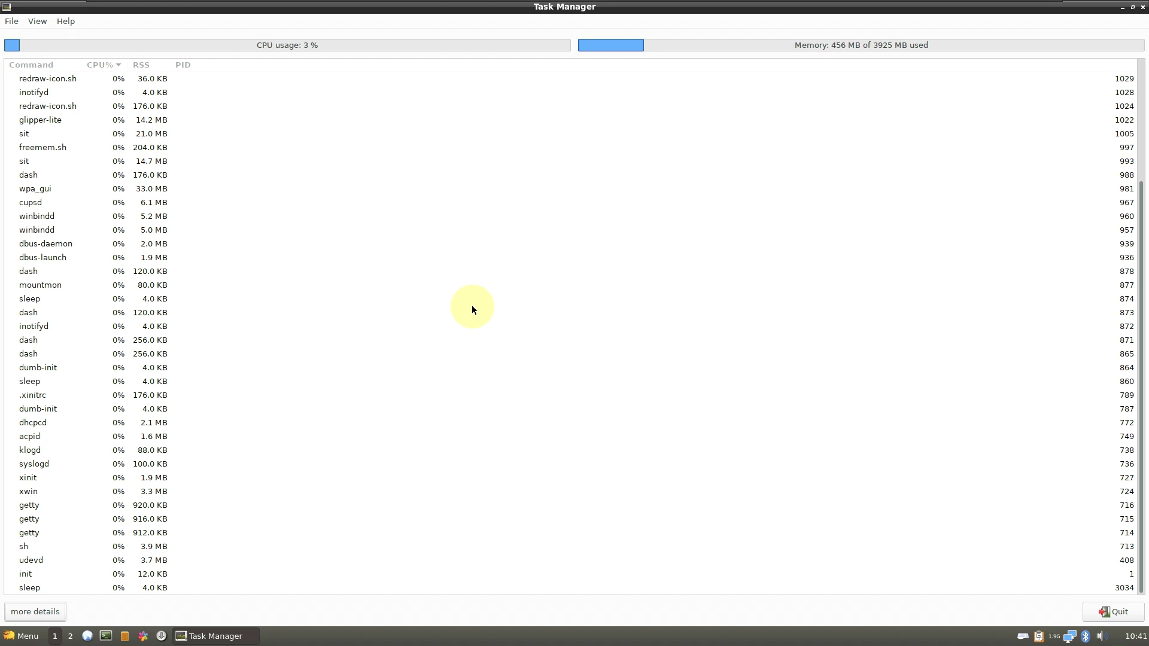
scroll(472, 310, "up", 4)
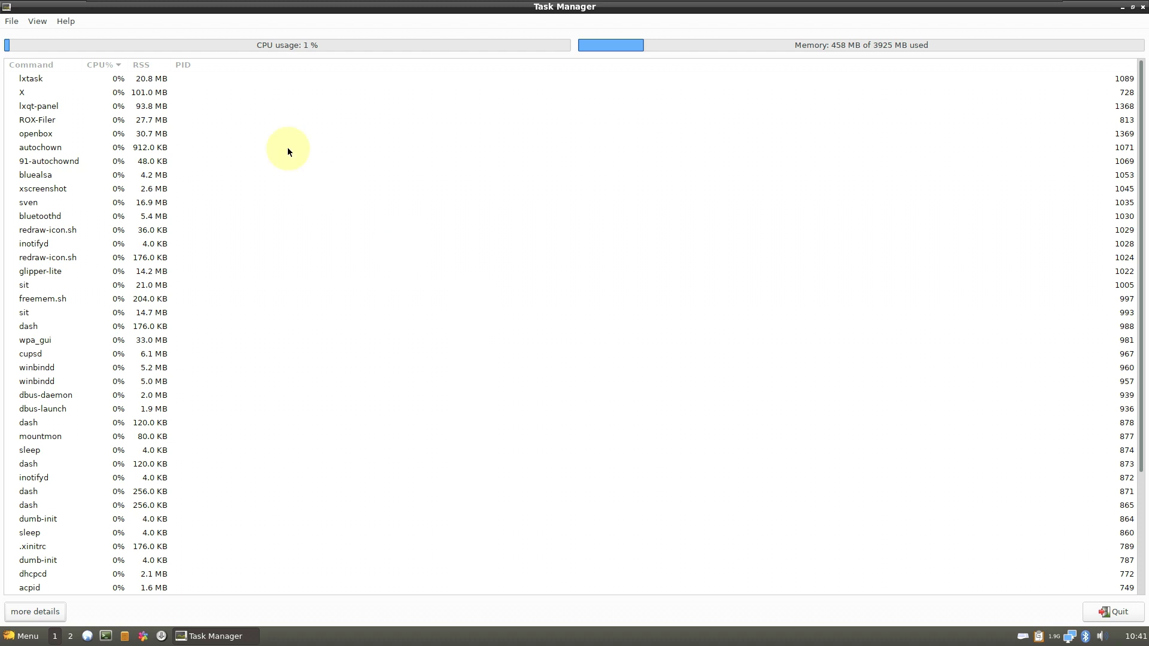
scroll(306, 363, "down", 4)
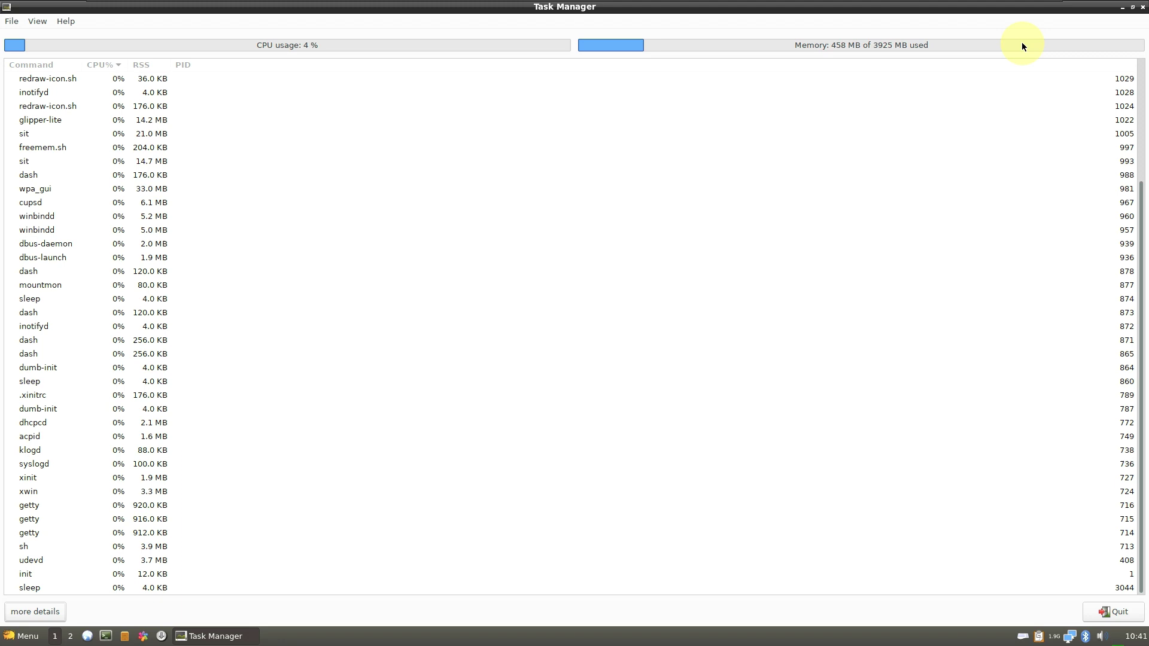
- Close the Task Manager, and shut down the system without creating a save file, discarding the session's data
left_click(1143, 7)
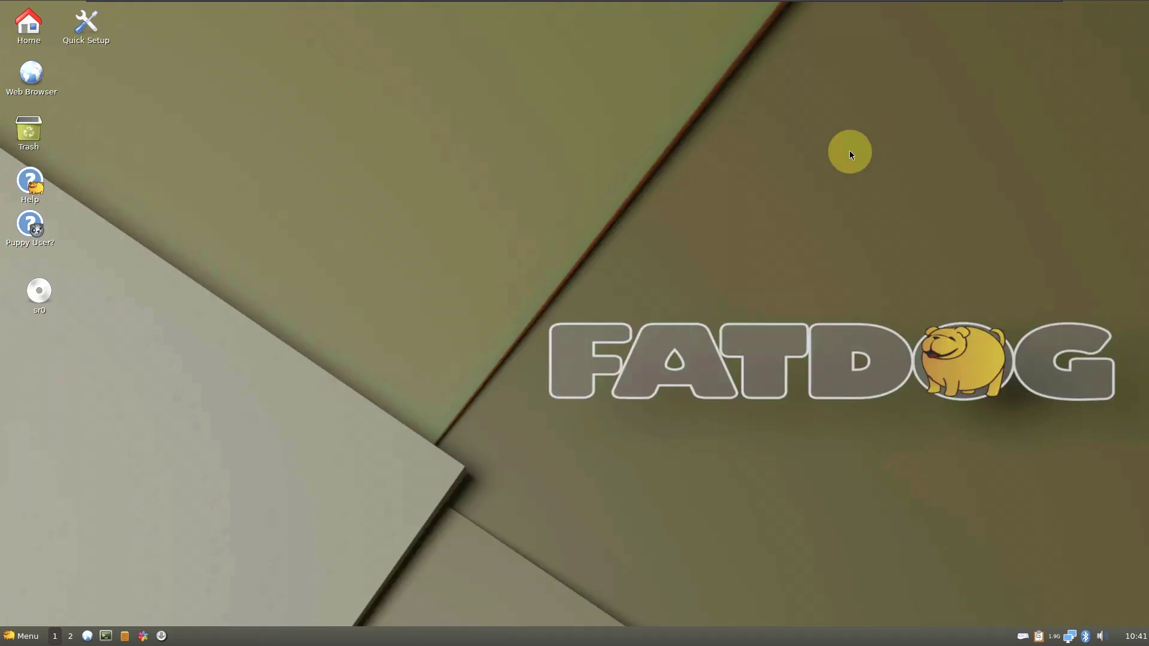
left_click(21, 634)
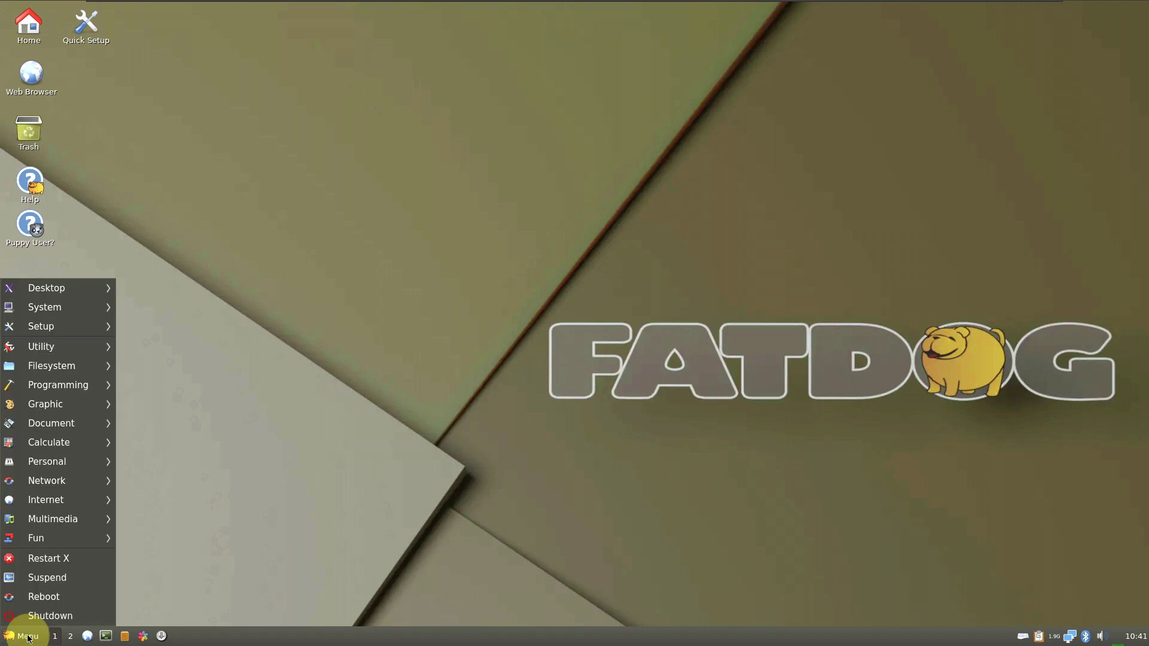
left_click(49, 621)
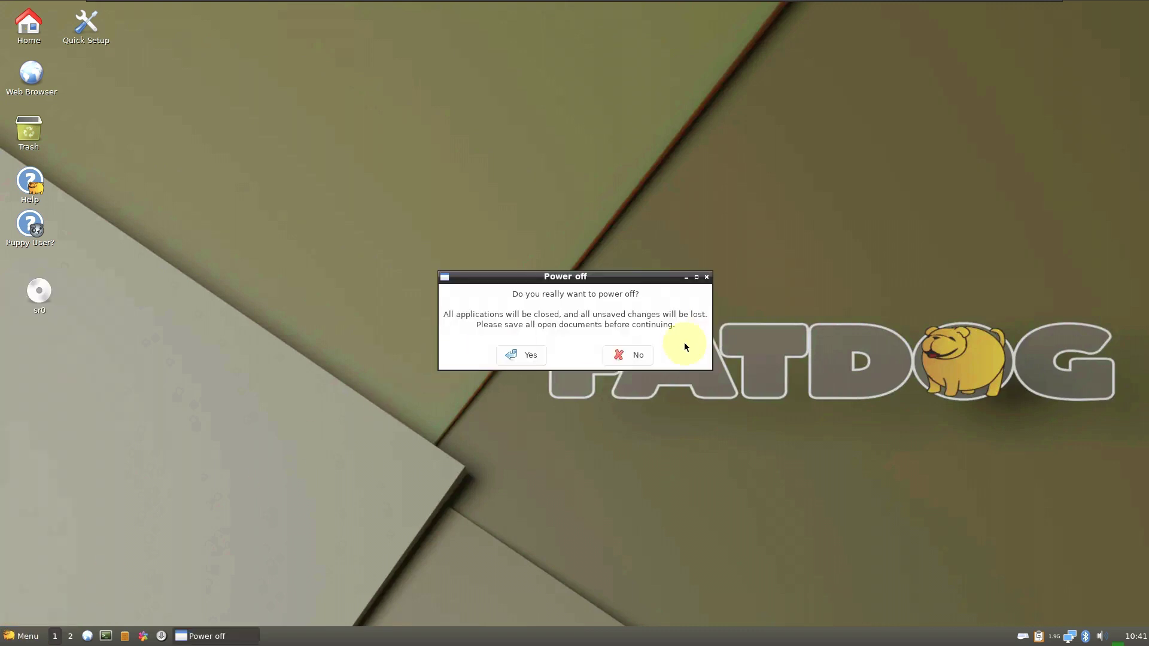
left_click(536, 357)
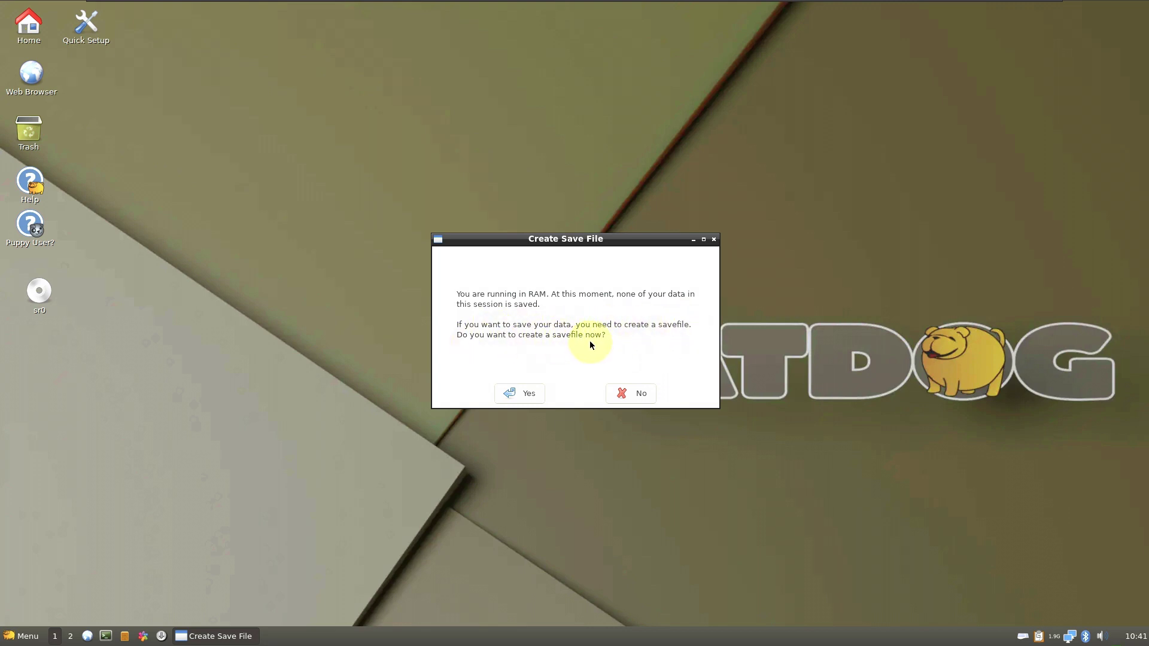
left_click(631, 393)
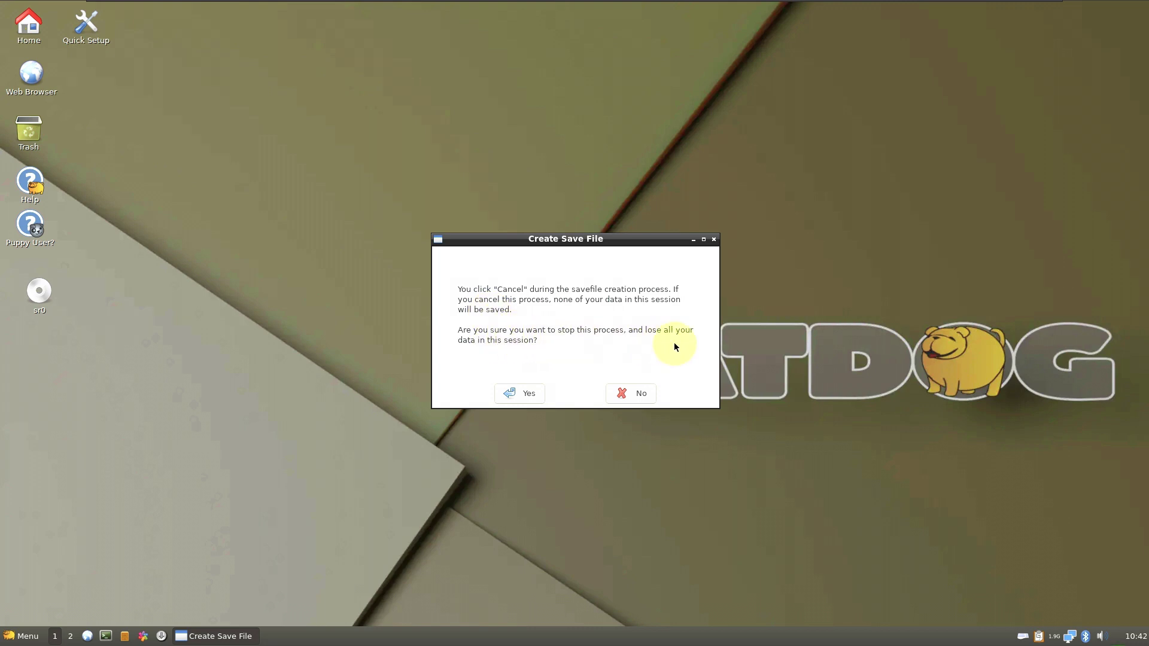
left_click(526, 402)
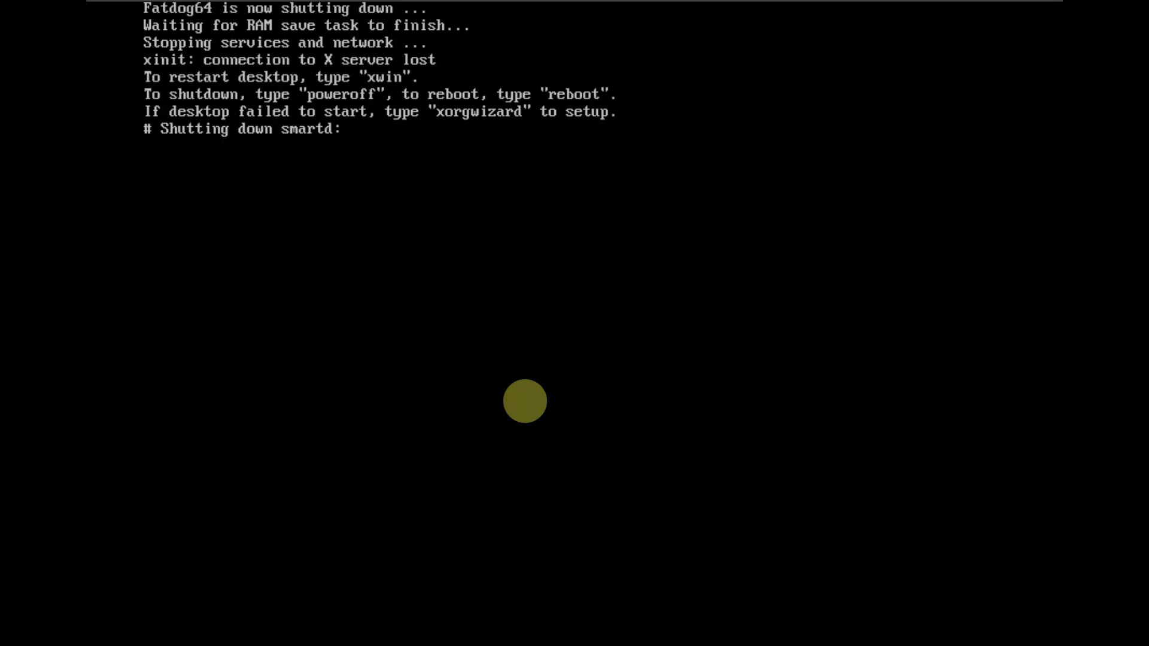